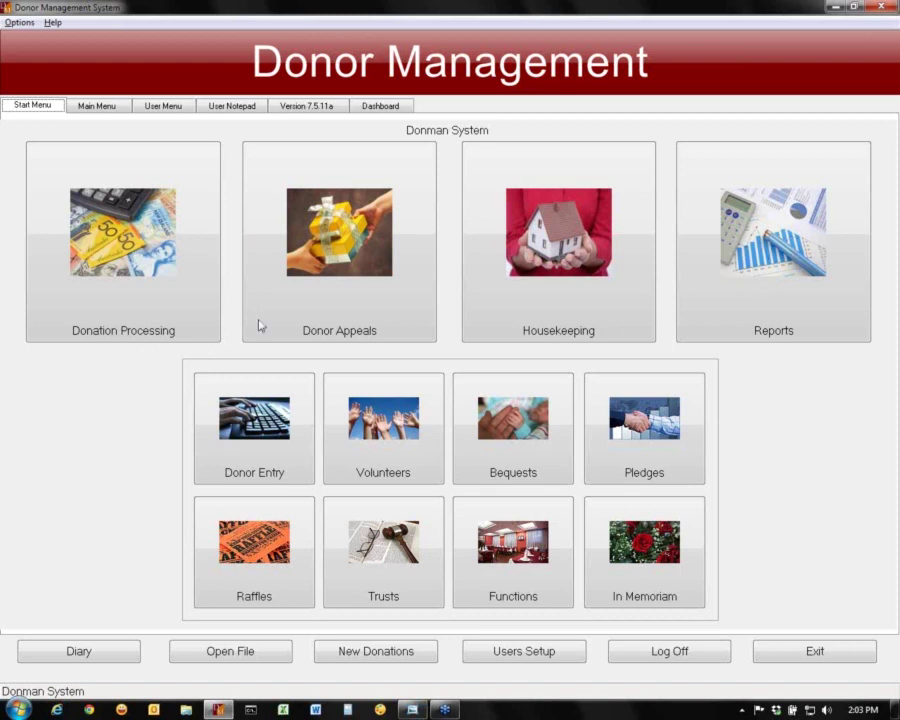
Open the Donor Type (Category) code entry under Housekeeping's donor descriptive codes and view the list of existing category codes
click(558, 240)
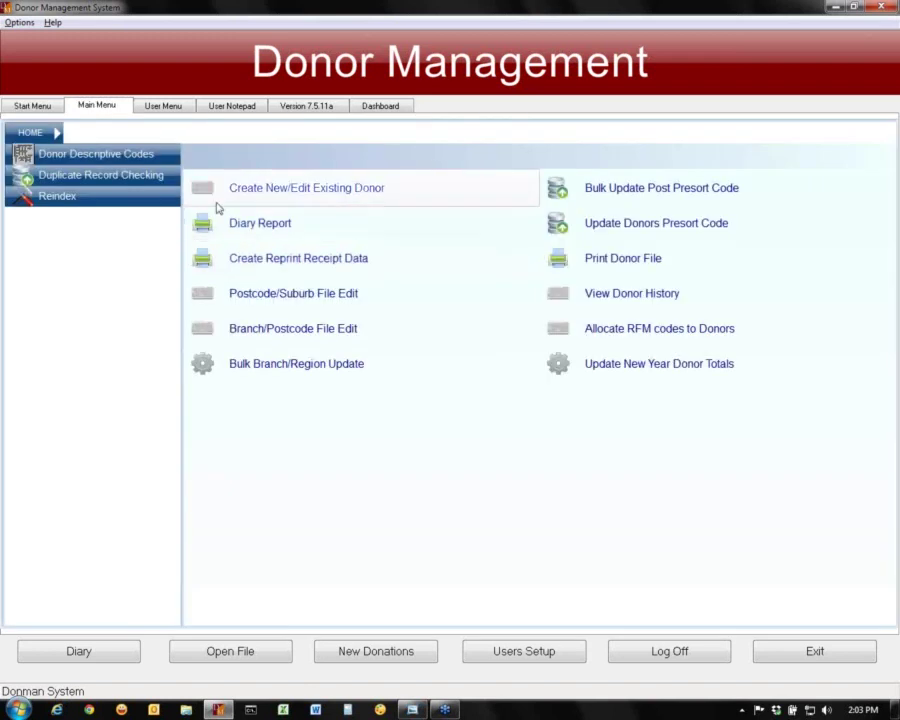
click(107, 156)
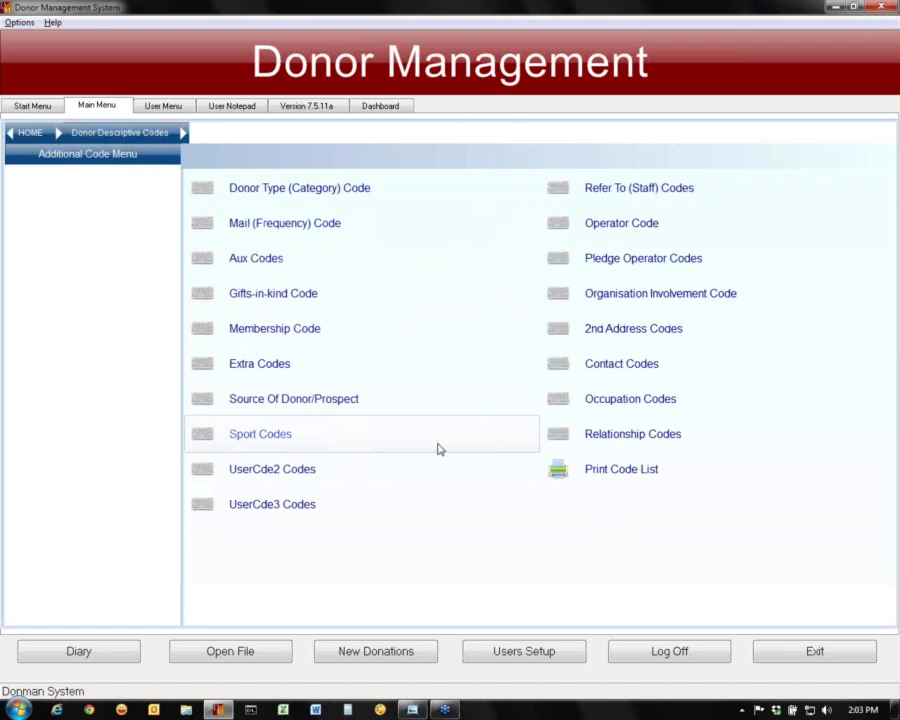
click(258, 192)
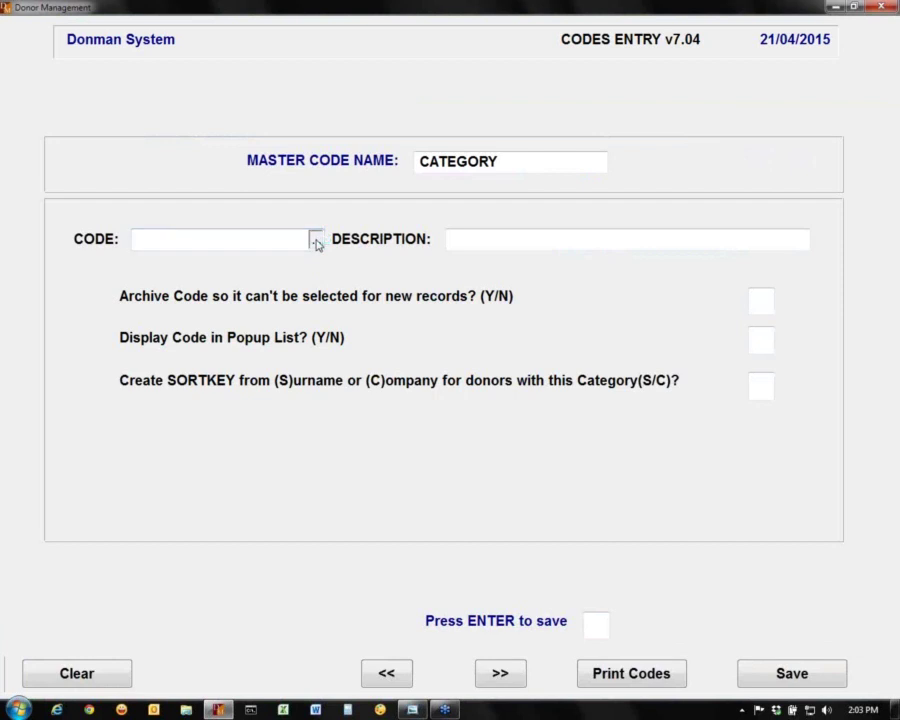
click(316, 242)
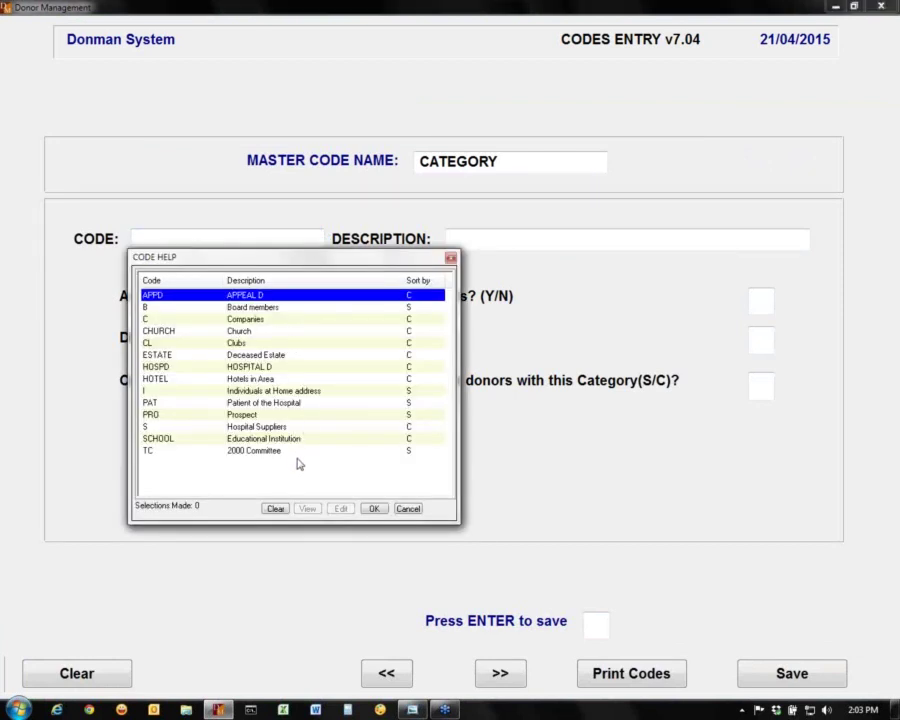
click(450, 260)
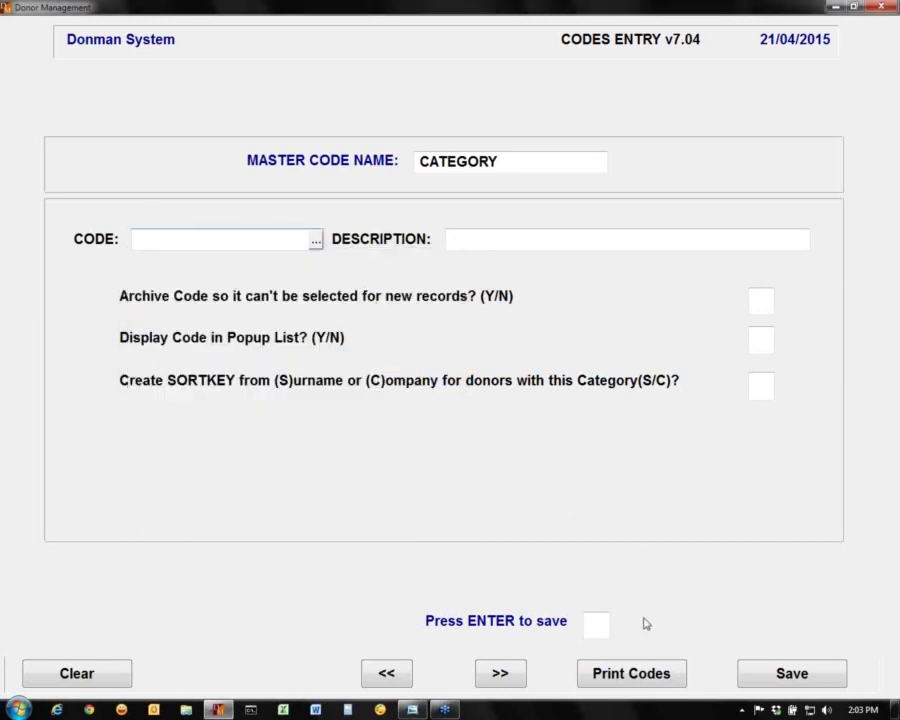
Print the category codes, open the resulting PDF to review the list, and return to the donor descriptive codes
click(641, 680)
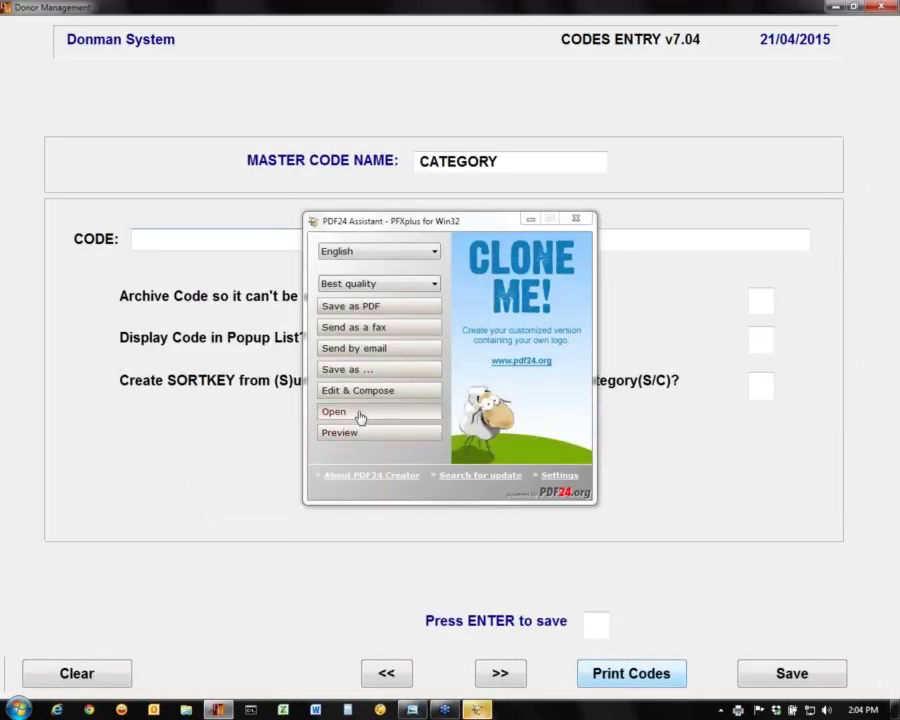
click(360, 413)
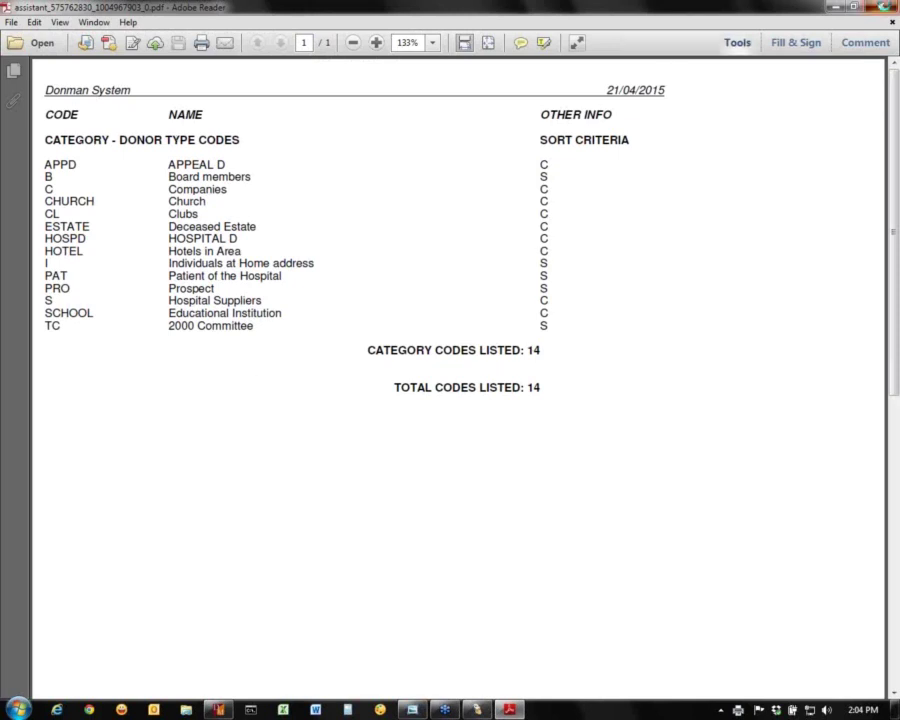
click(884, 7)
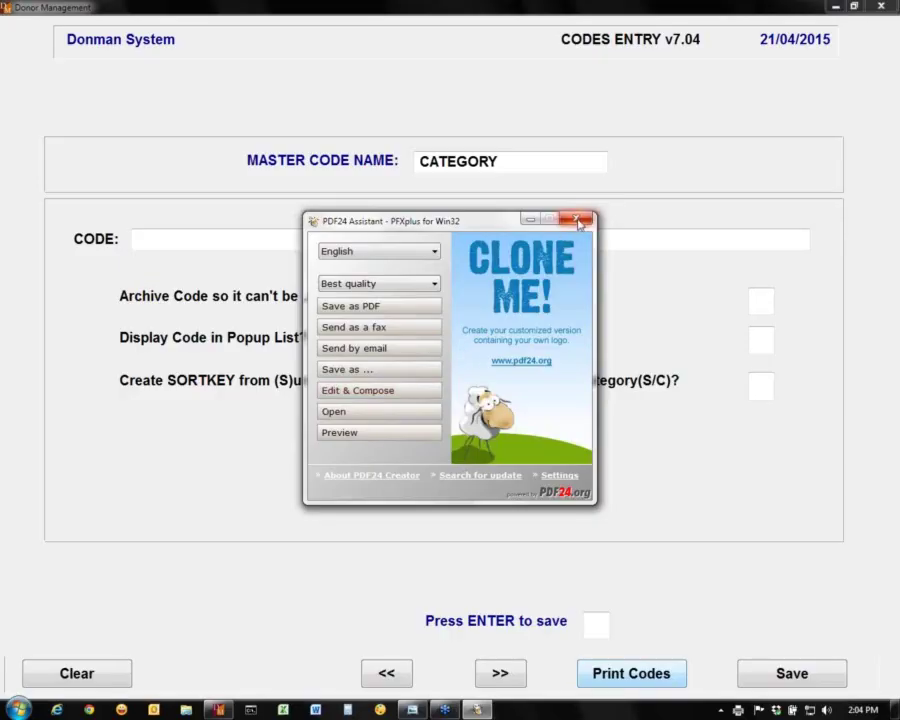
click(583, 218)
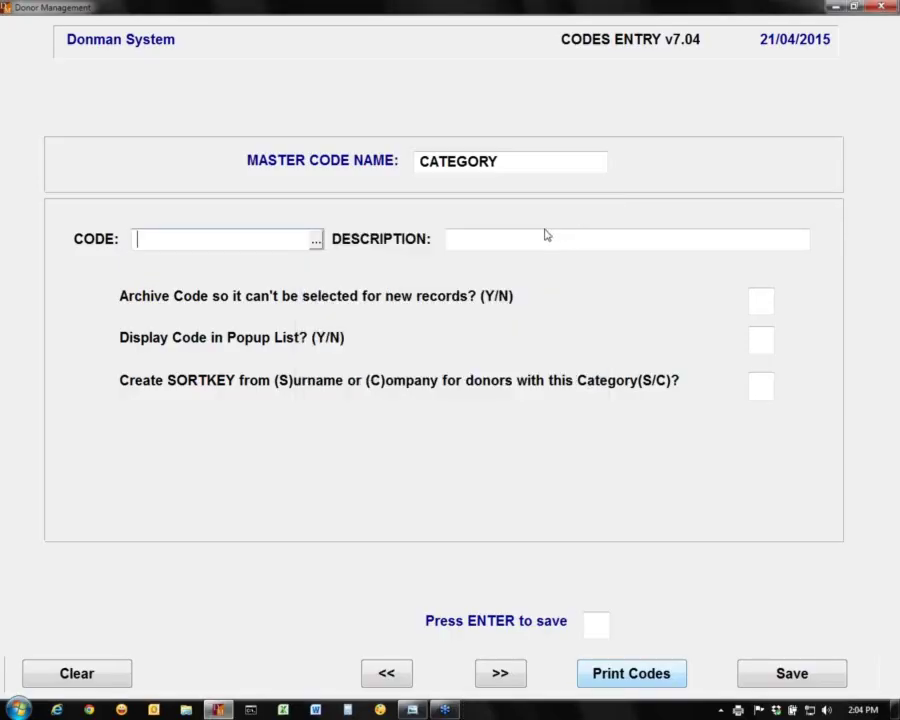
key(Escape)
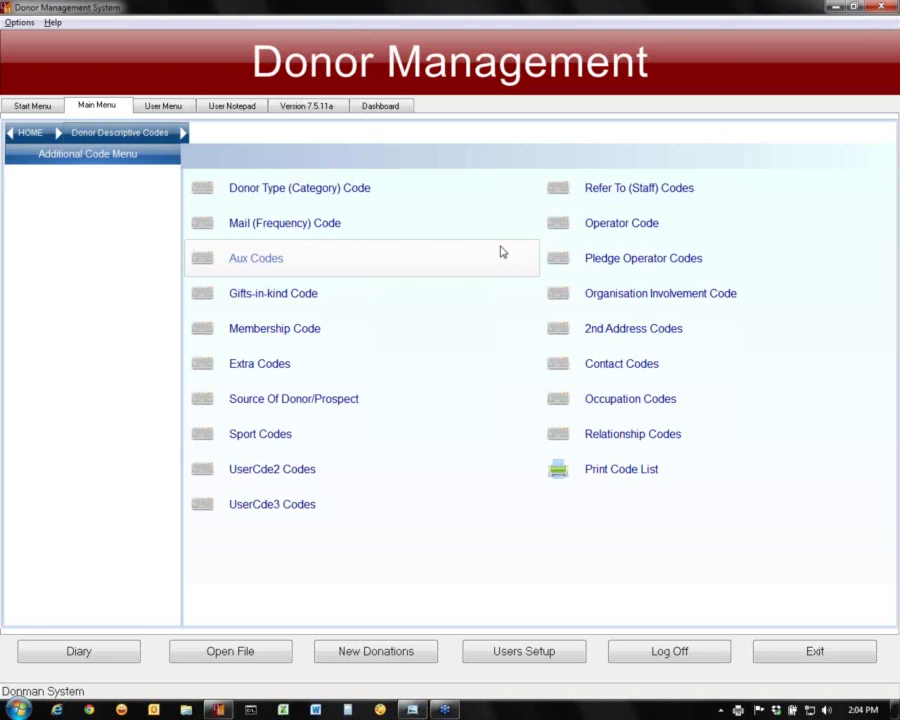
View the existing codes in the Mail (Frequency) code entry and return to the donor descriptive codes
click(320, 229)
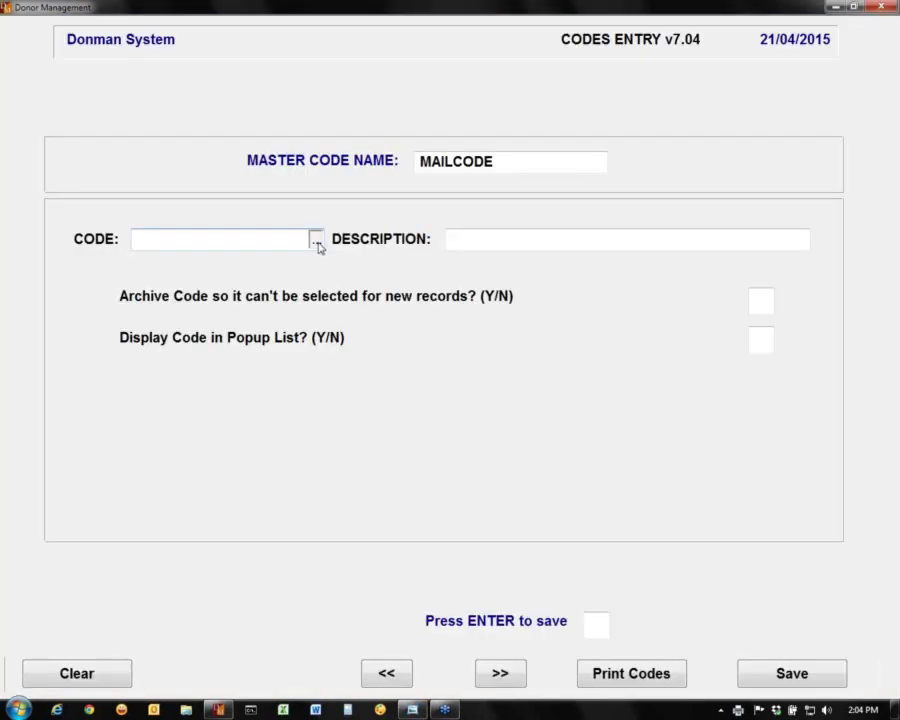
click(316, 242)
key(Escape)
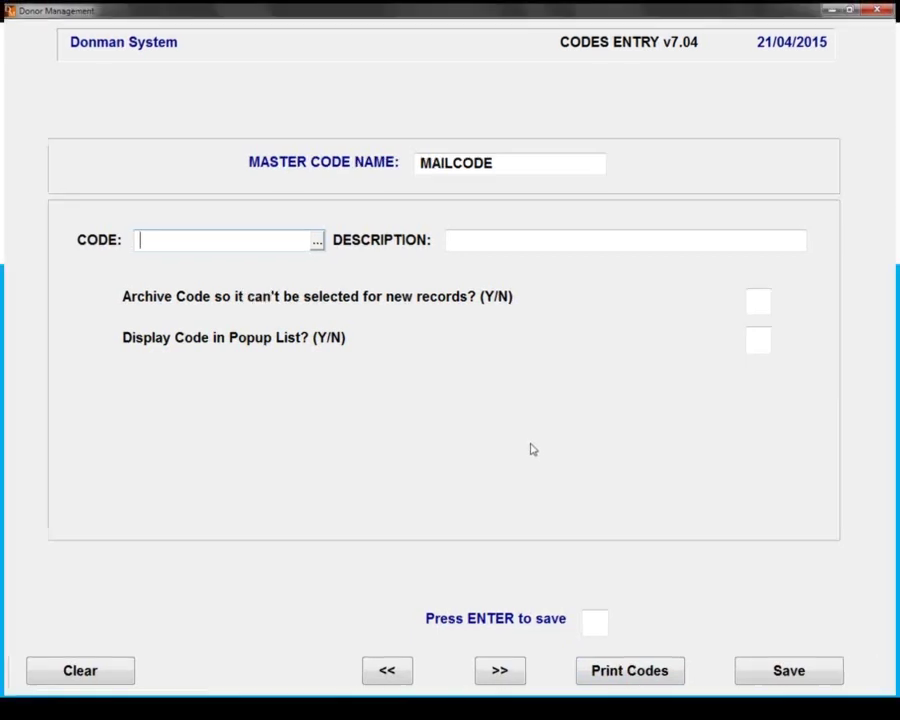
key(Escape)
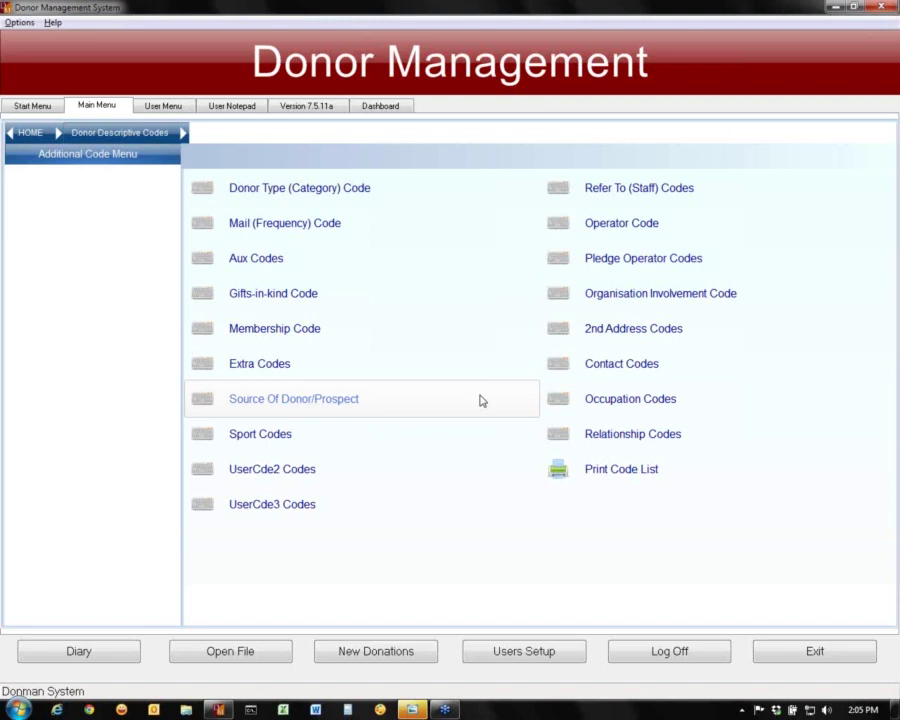
Start the code list report, set selecting particular codes to Y, and add the CATEGORY master code
click(632, 478)
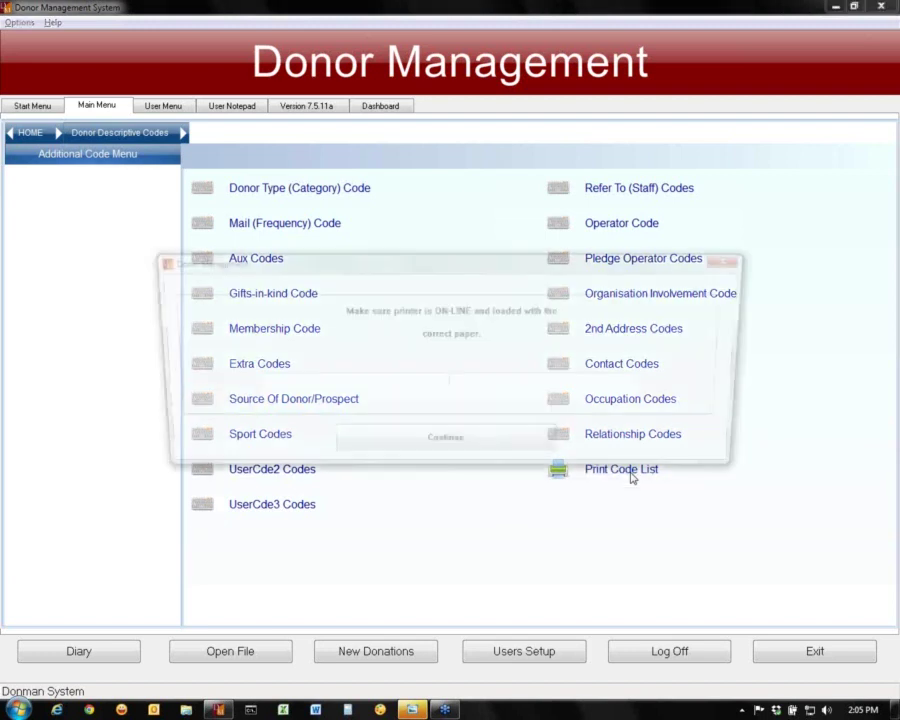
click(463, 452)
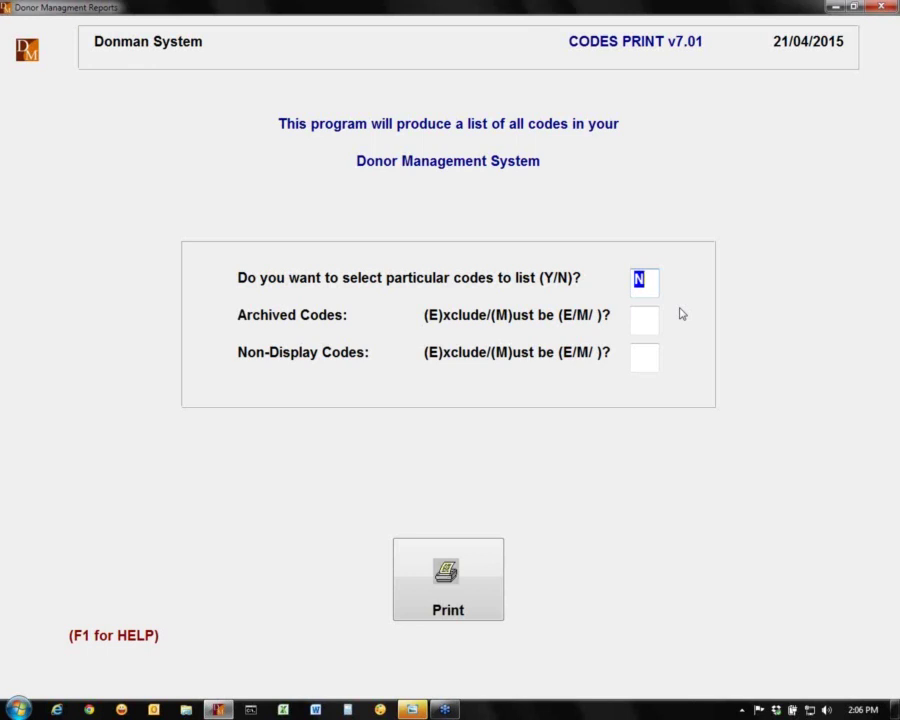
text(Y)
key(Return)
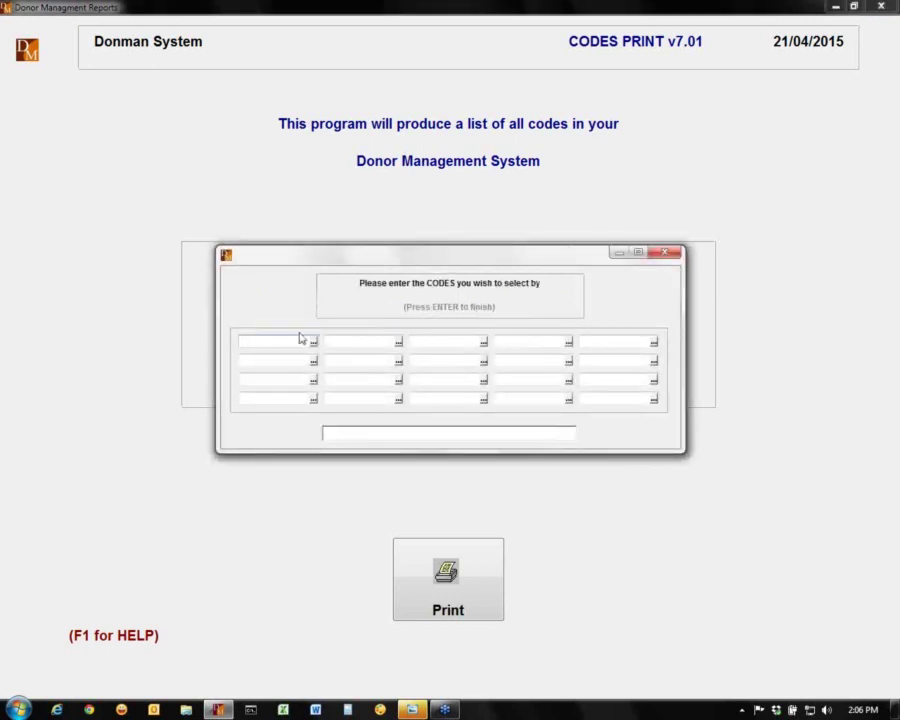
click(313, 343)
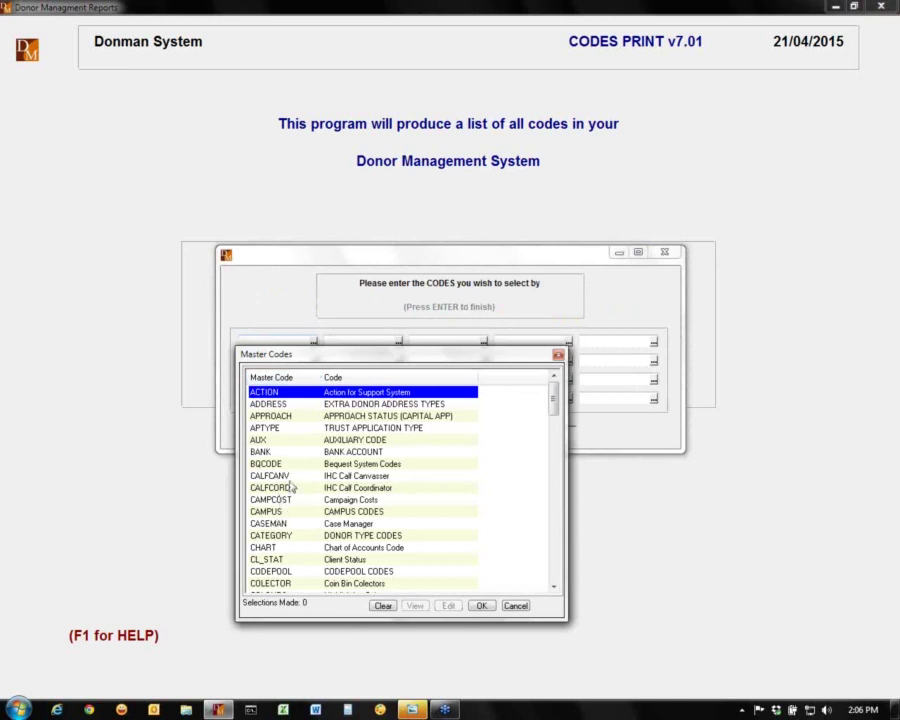
double_click(270, 536)
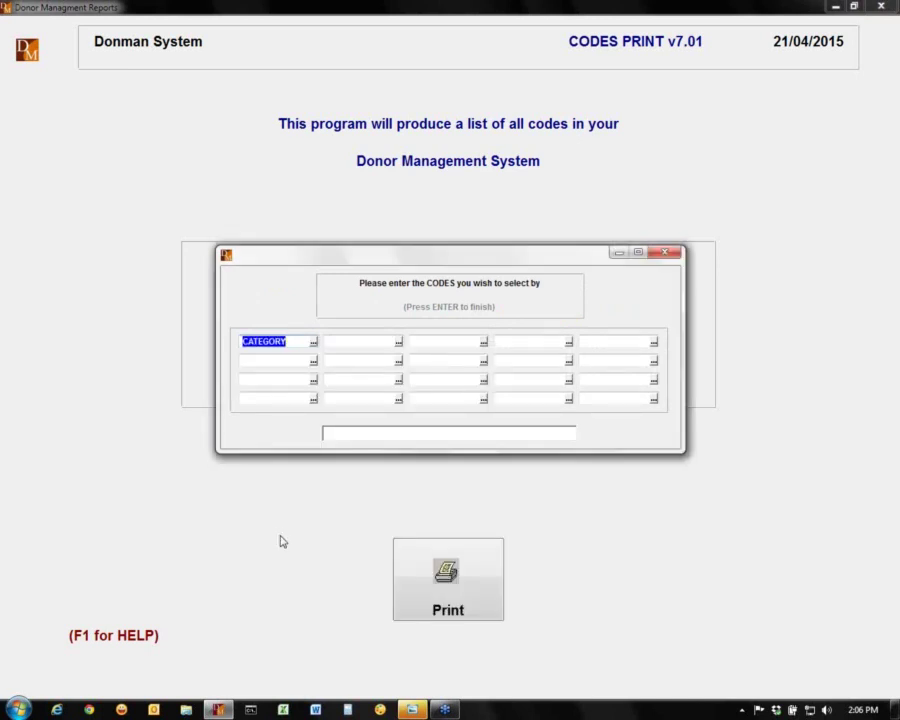
key(Return)
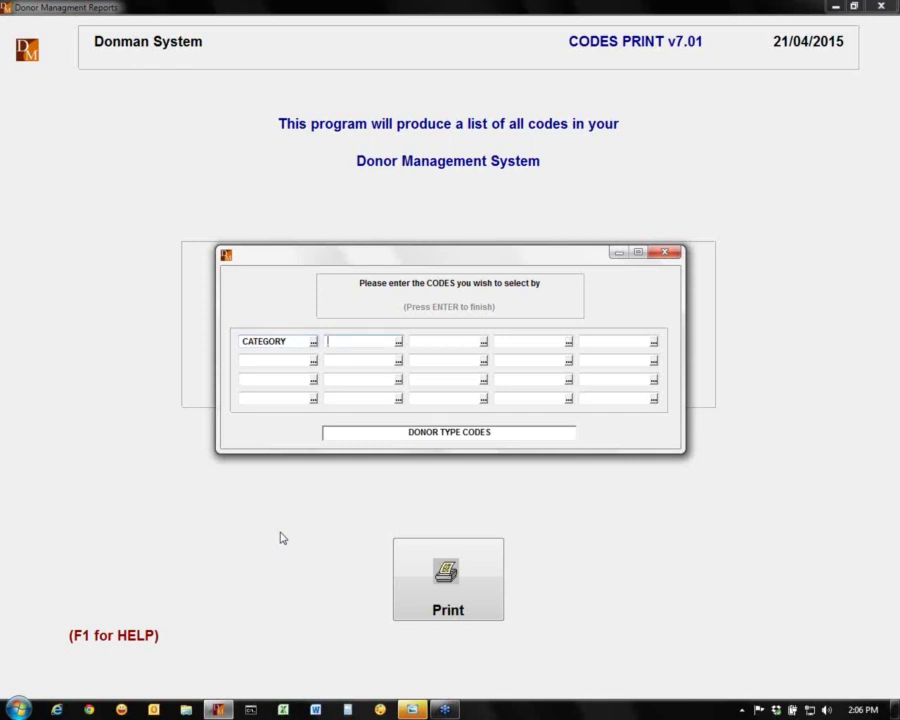
Add the MAILCODE and EXTRA master codes to the code list selection and finish the selection
click(397, 342)
key(m)
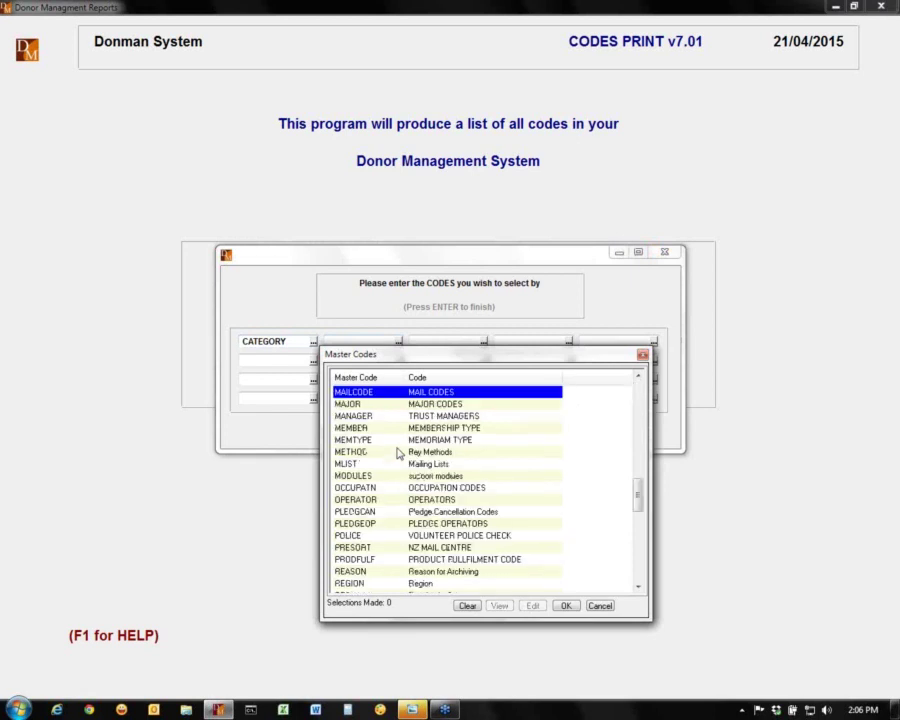
key(Return)
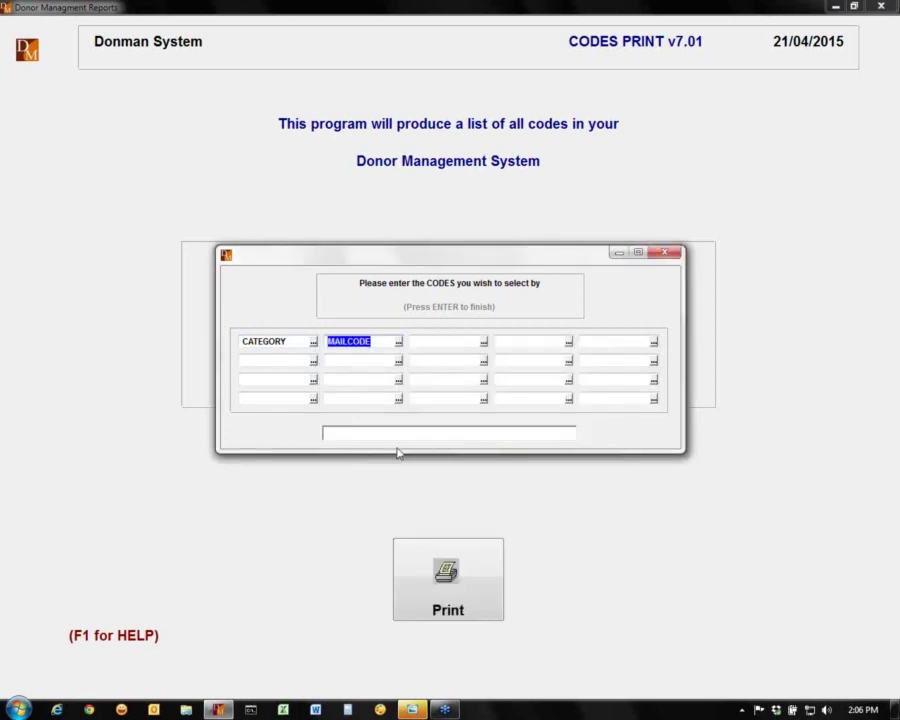
key(Return)
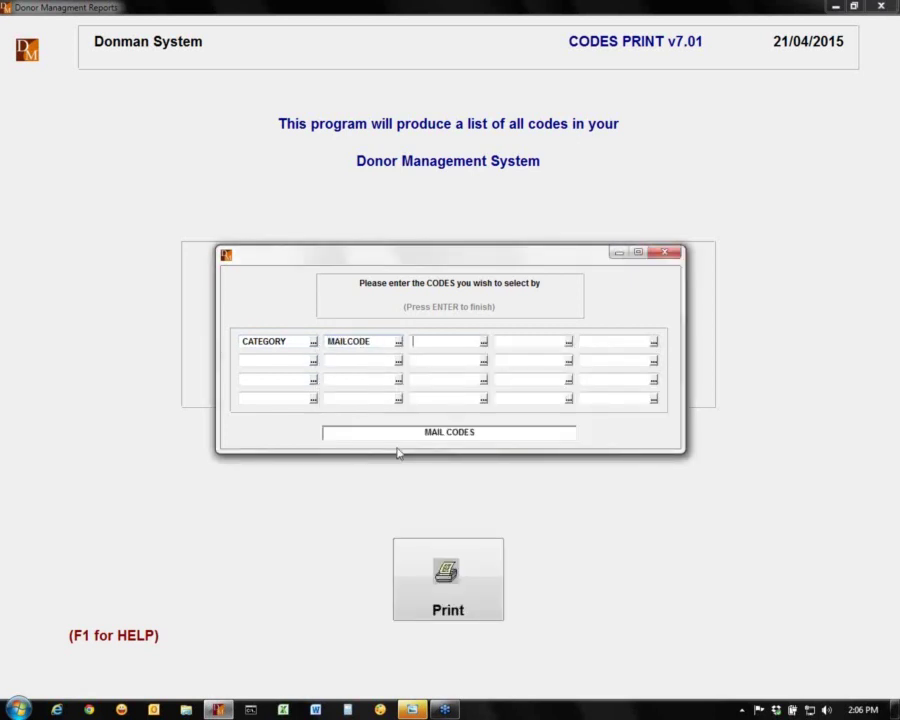
click(483, 341)
key(d)
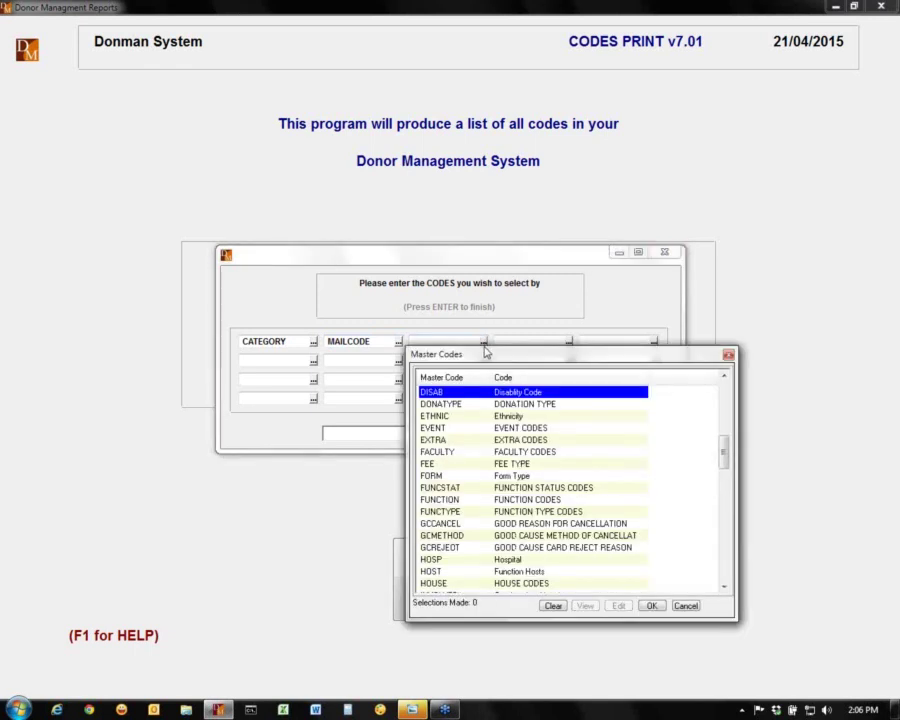
click(446, 438)
key(Return)
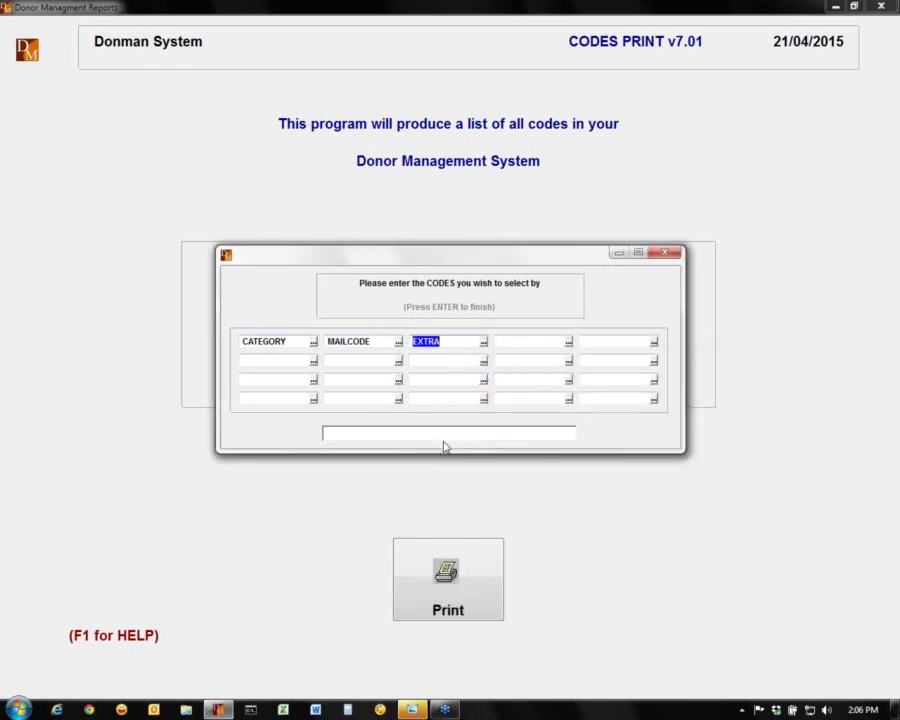
key(Return)
key(Return)
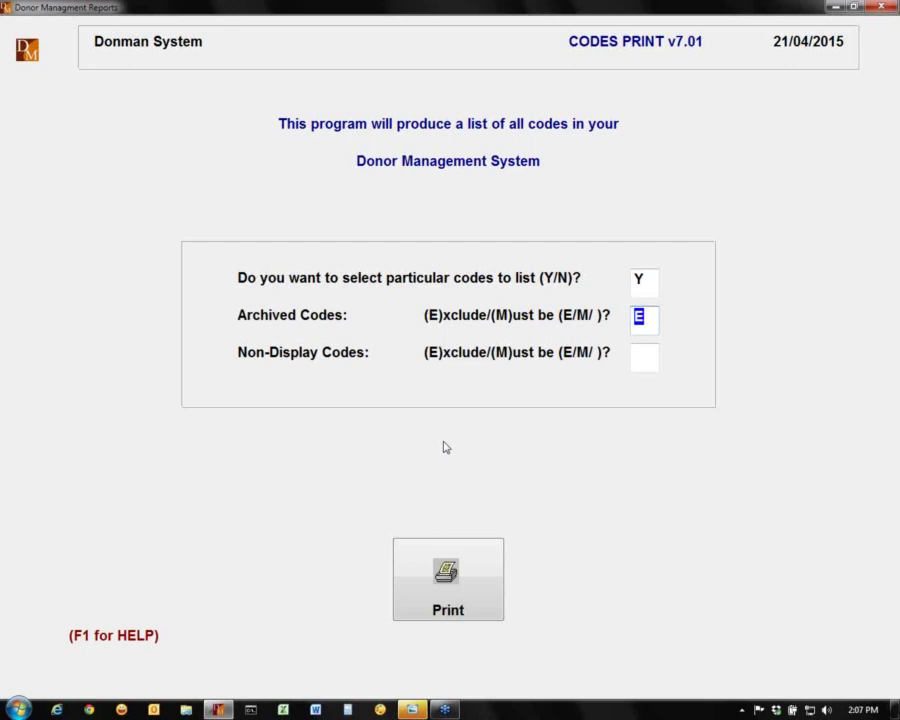
Clear the archived and non-display code filters and send the selected code list to the printer
key(BackSpace)
key(Return)
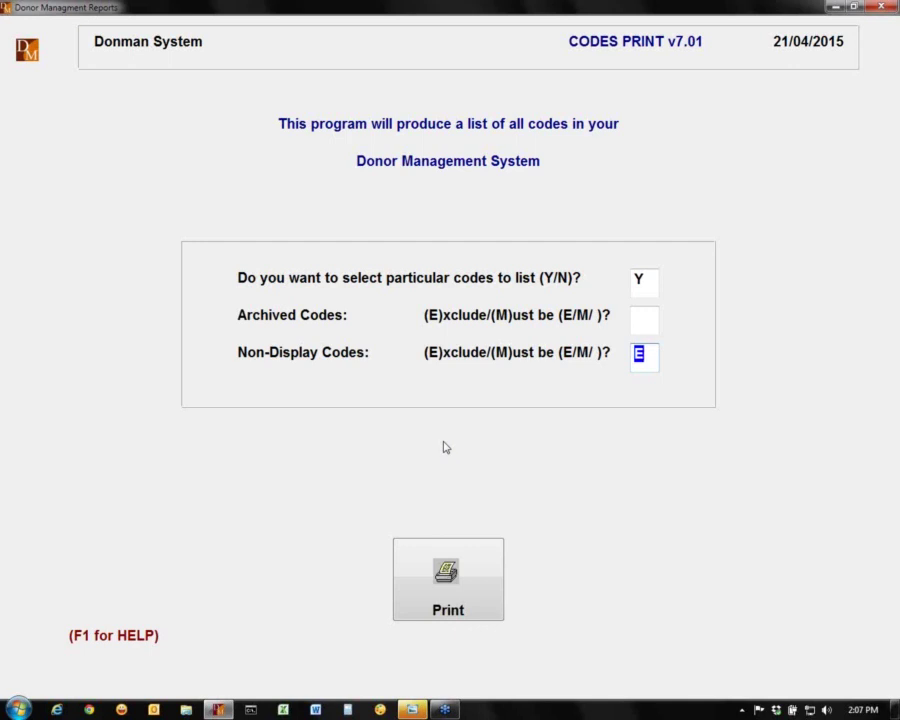
key(BackSpace)
key(Return)
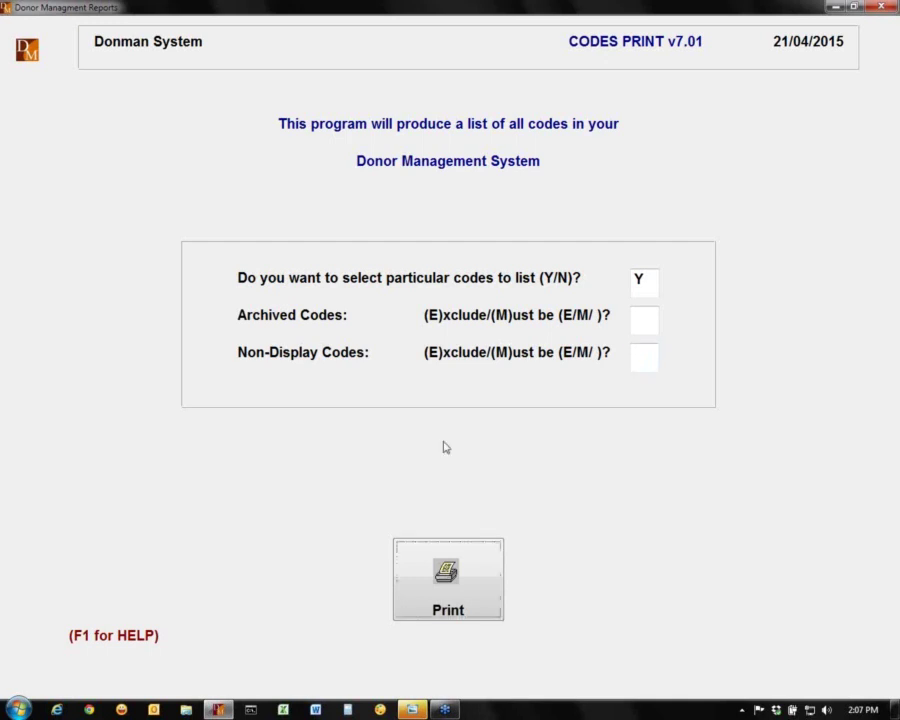
key(Return)
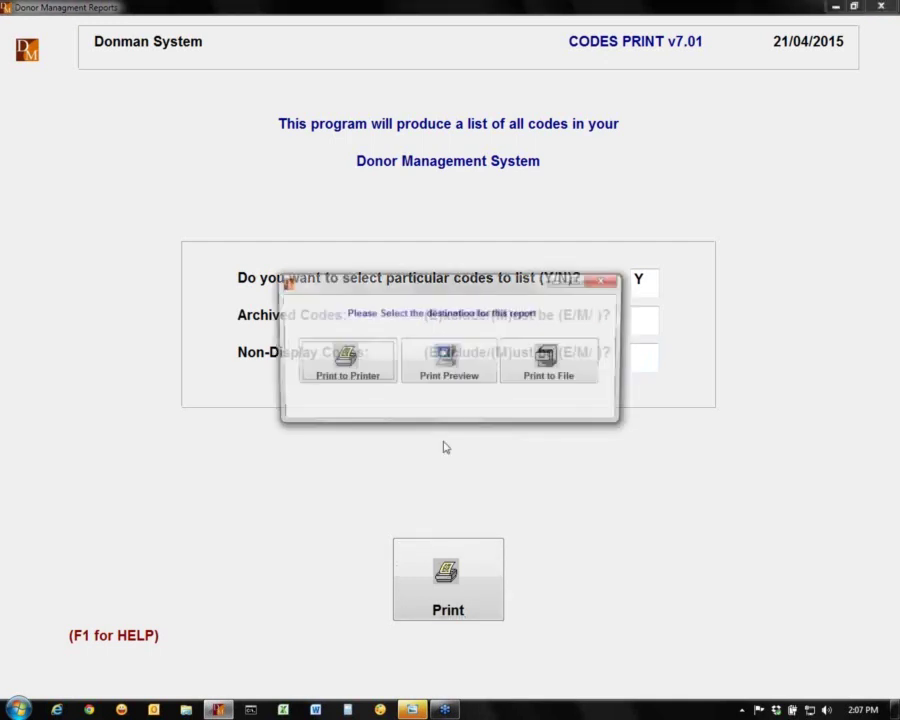
key(Return)
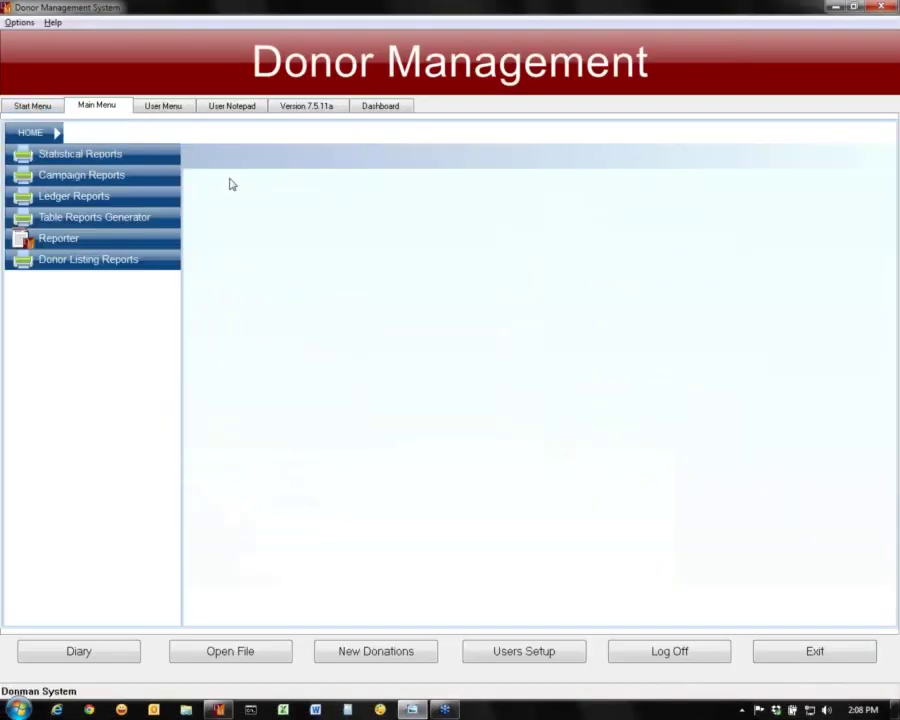
Set up the statistical report General Item Breakdown By $, subtotalled by DONOR_TYPE and based on the date 21/04/2015
click(133, 158)
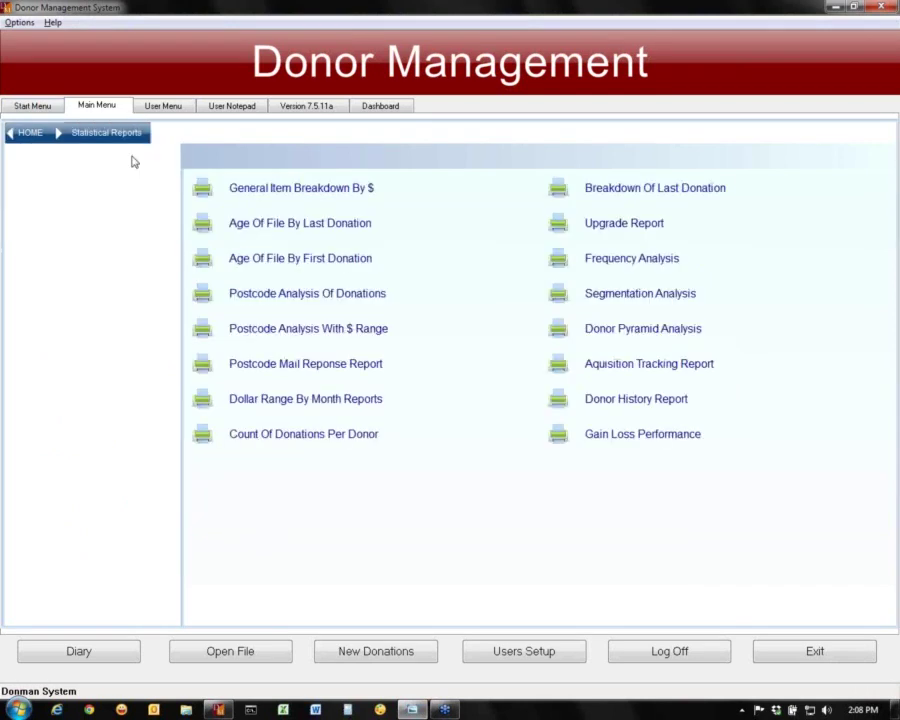
click(295, 190)
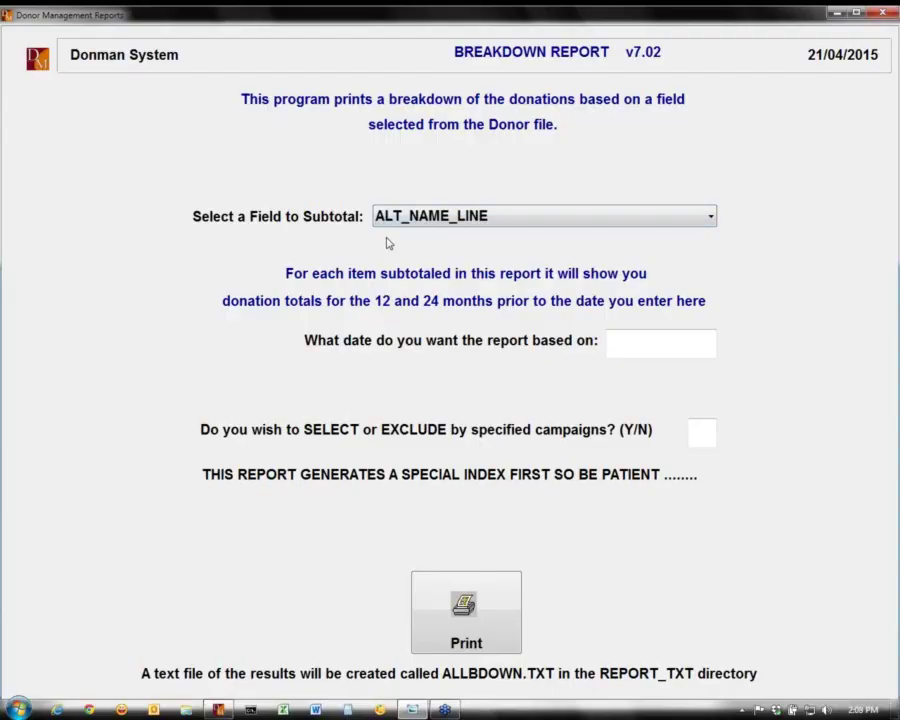
click(702, 221)
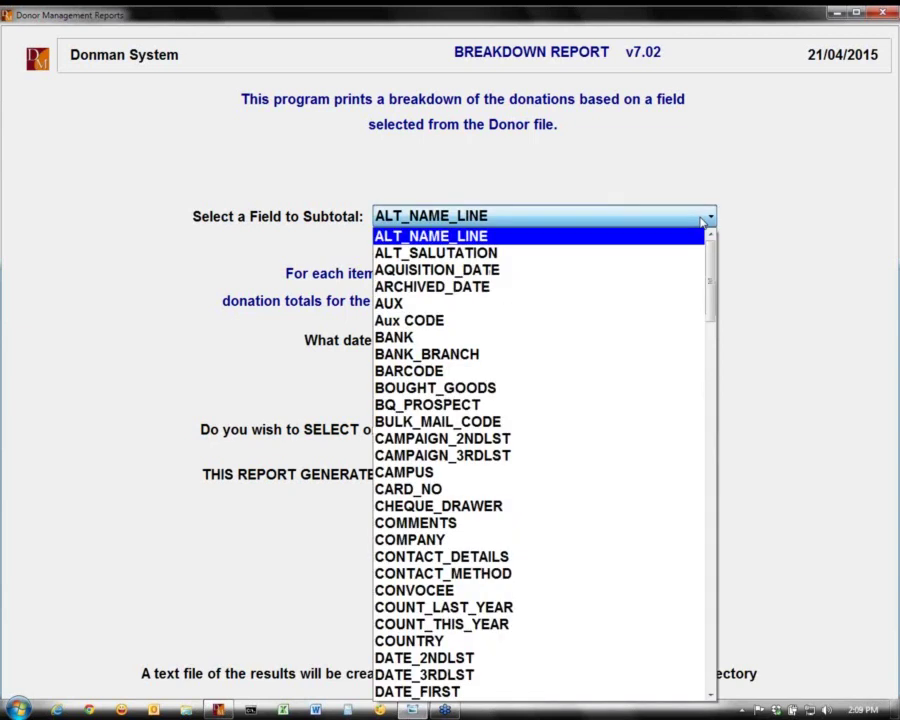
scroll(502, 424, down, 10)
click(495, 449)
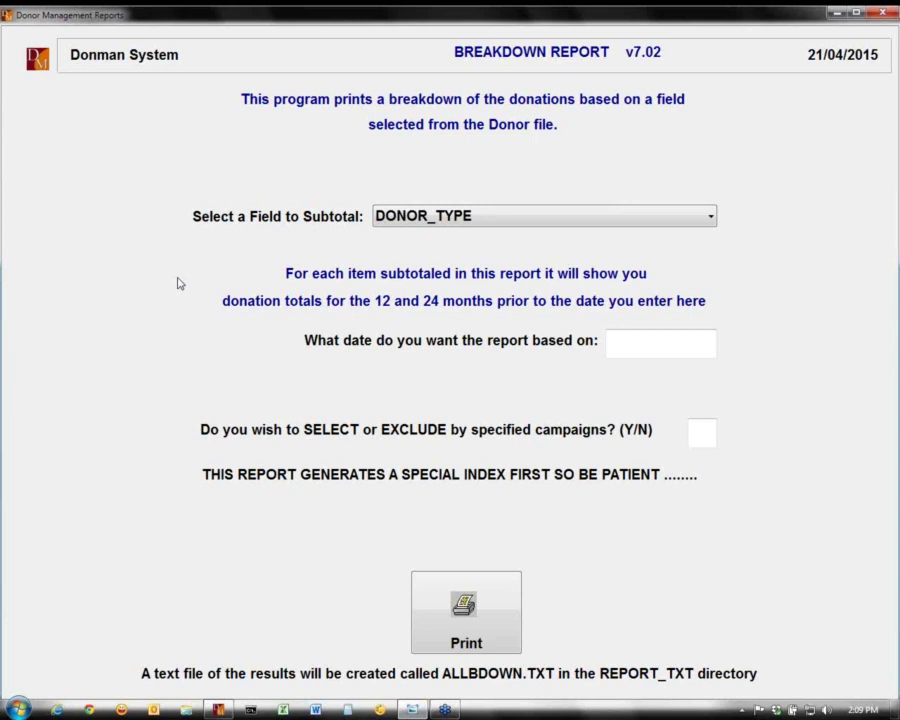
key(Tab)
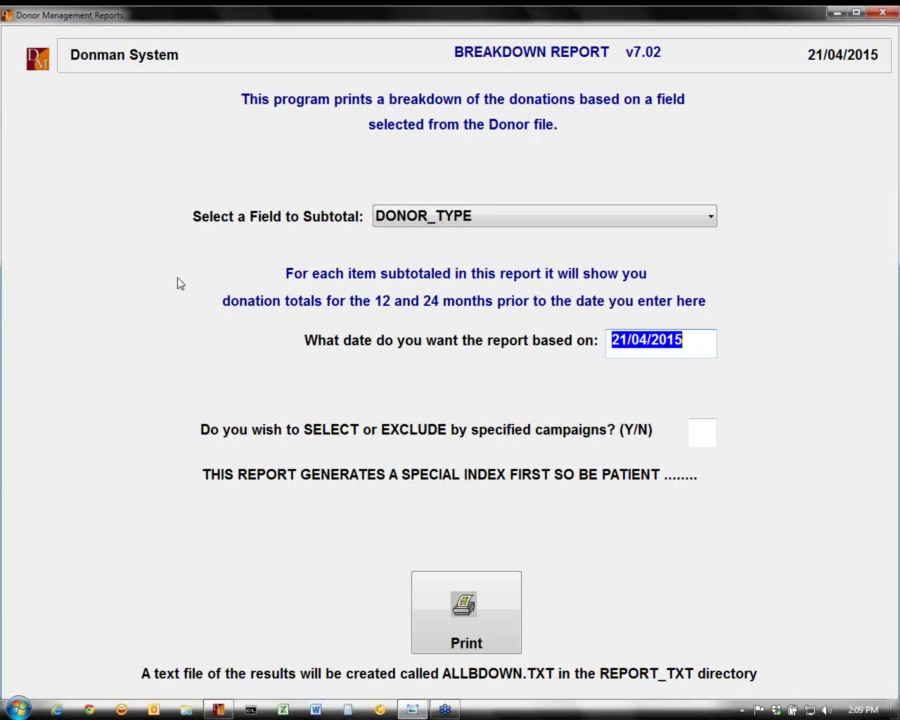
key(Tab)
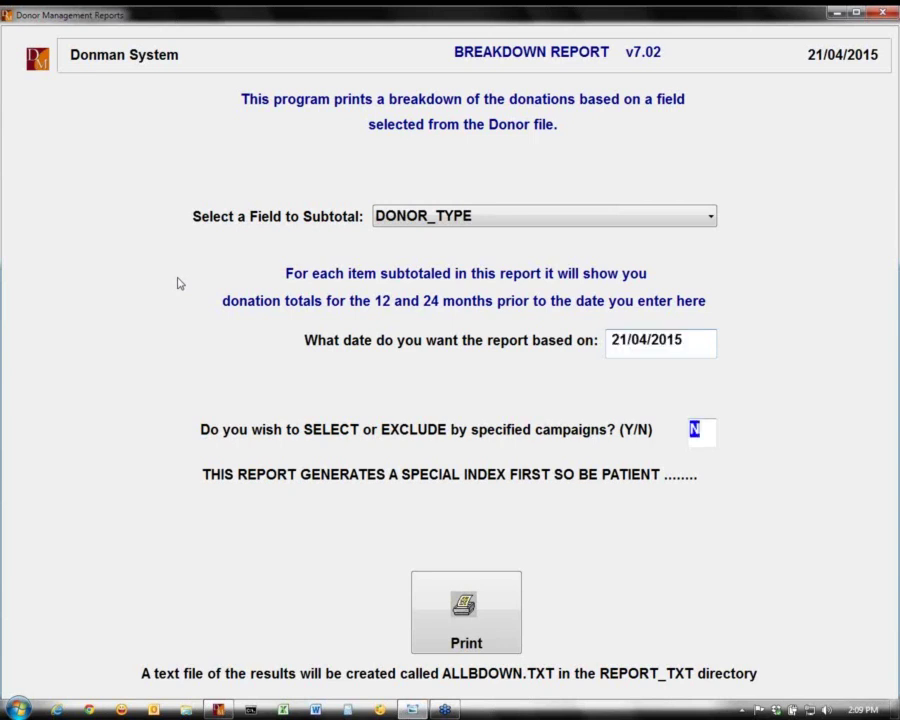
Run the donor type breakdown report to print preview, with campaign selection left at N
key(Tab)
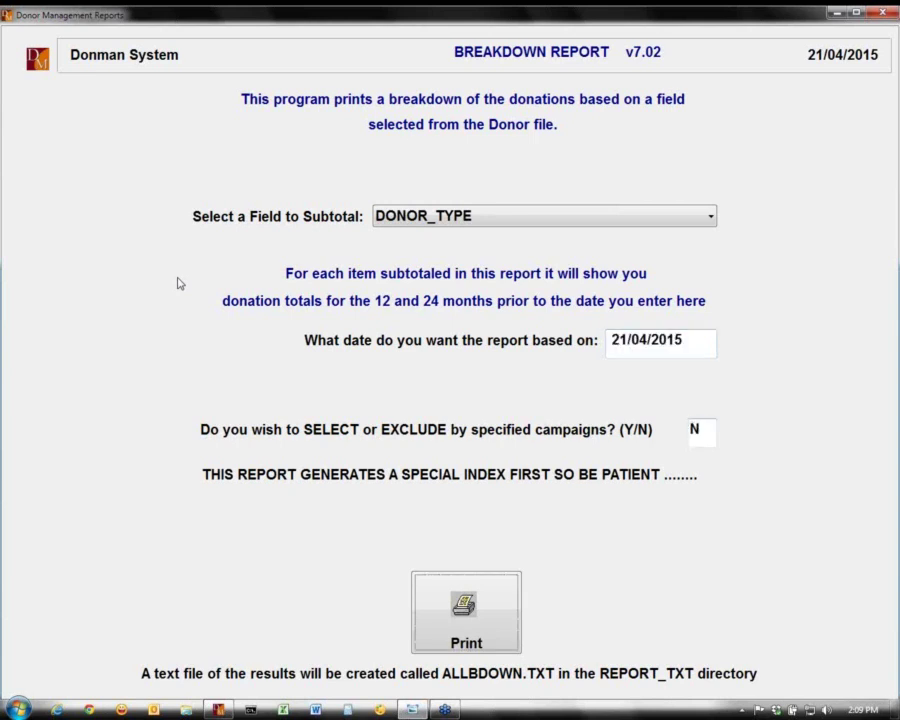
key(Return)
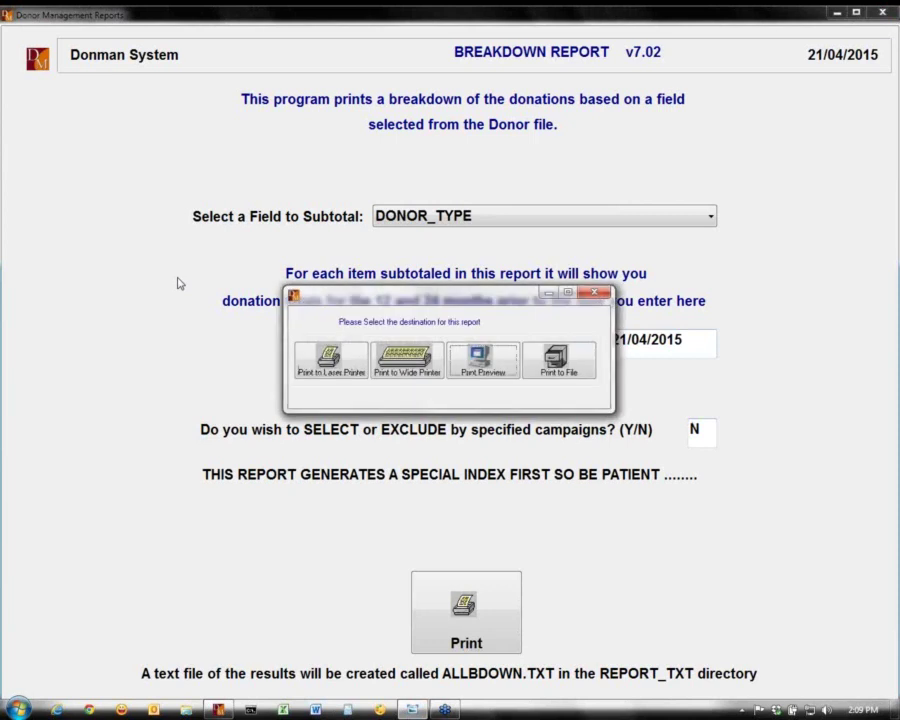
key(Return)
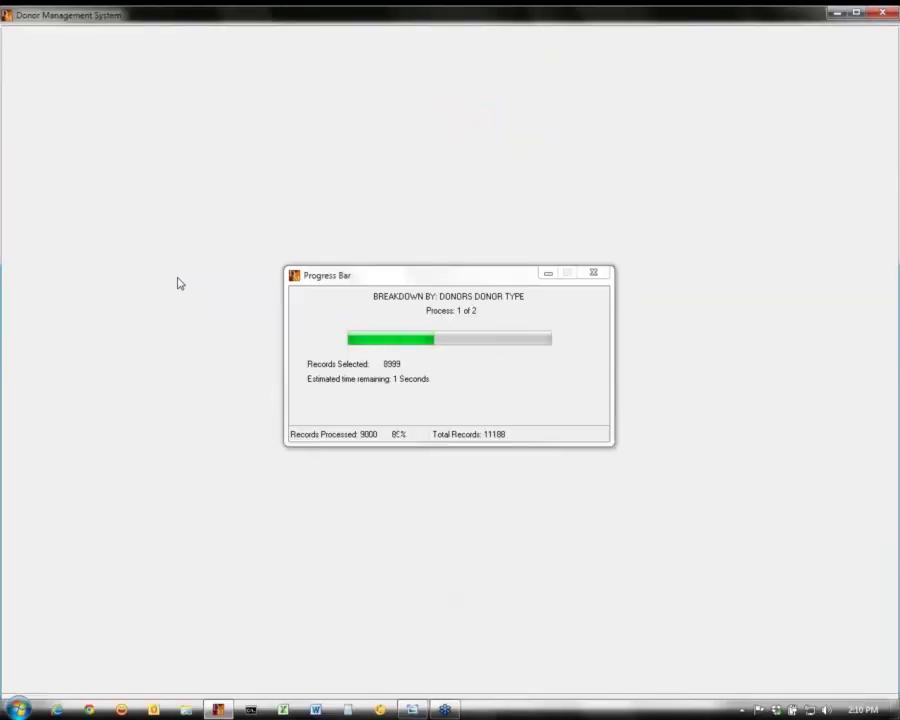
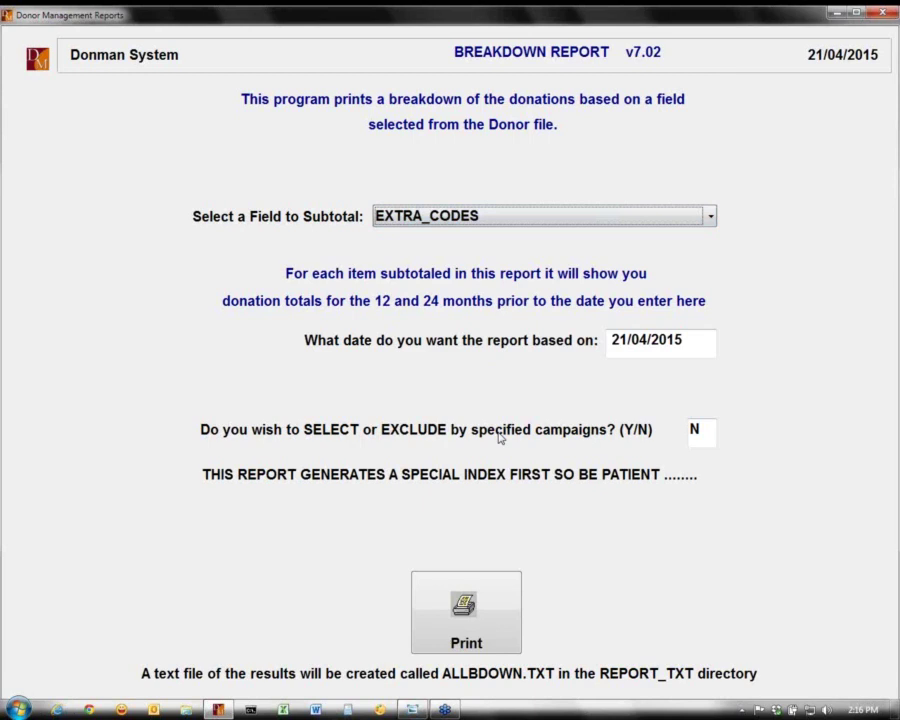
Preview the breakdown report subtotalled by EXTRA_CODES for 21/04/2015 with campaign selection at N, and close the report and its setup
key(Tab)
key(Tab)
key(Tab)
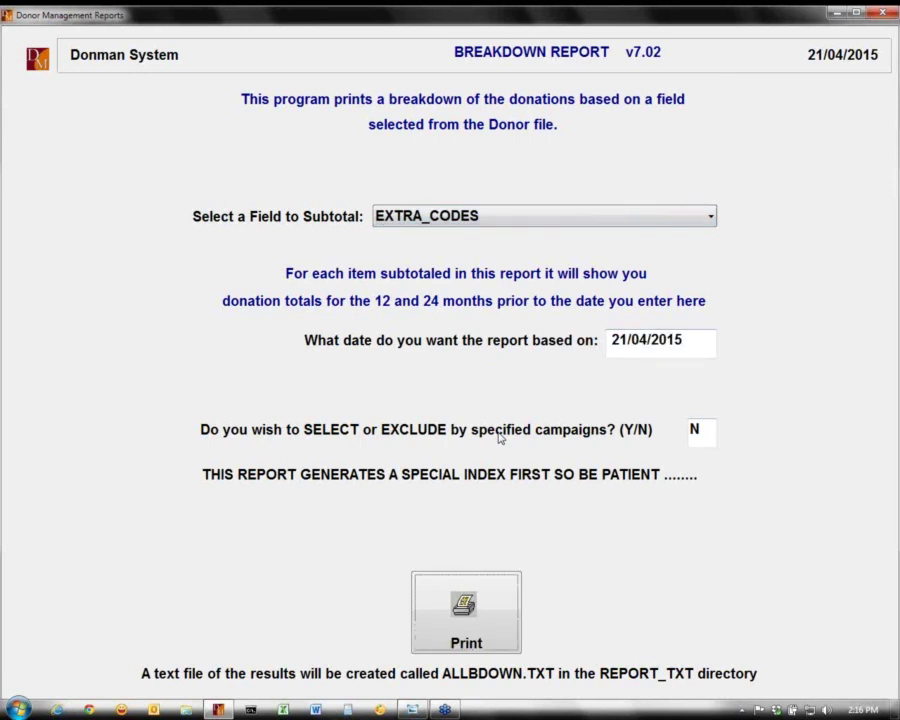
key(Return)
key(Return)
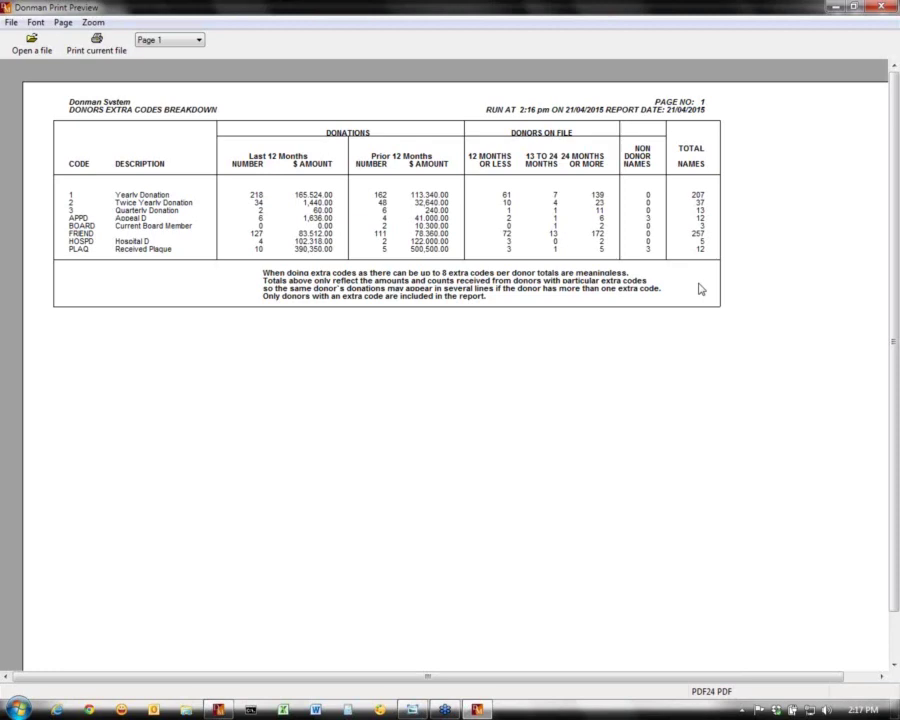
key(Escape)
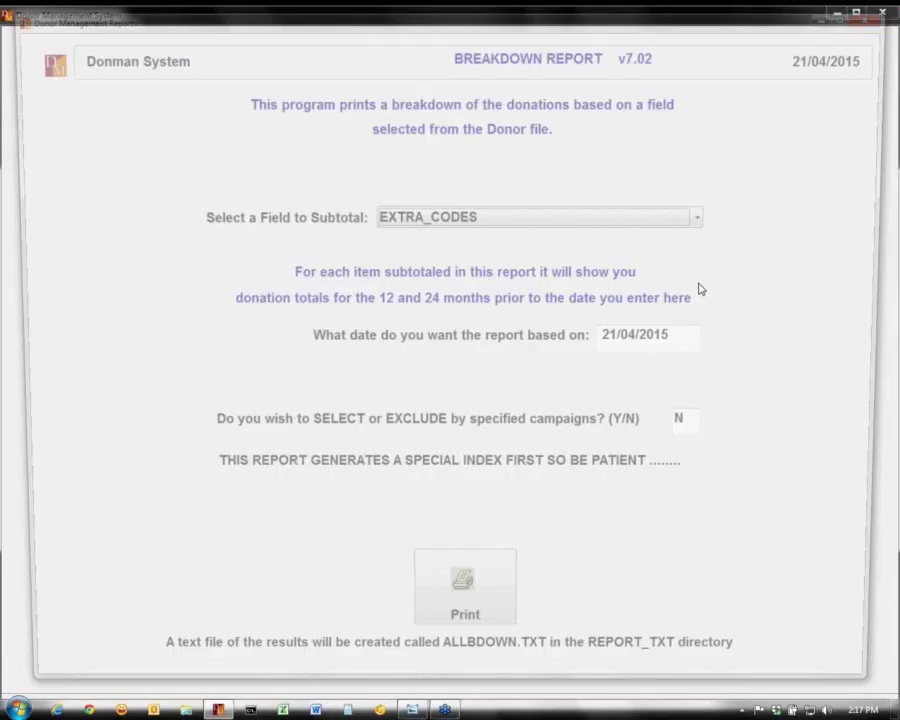
key(Escape)
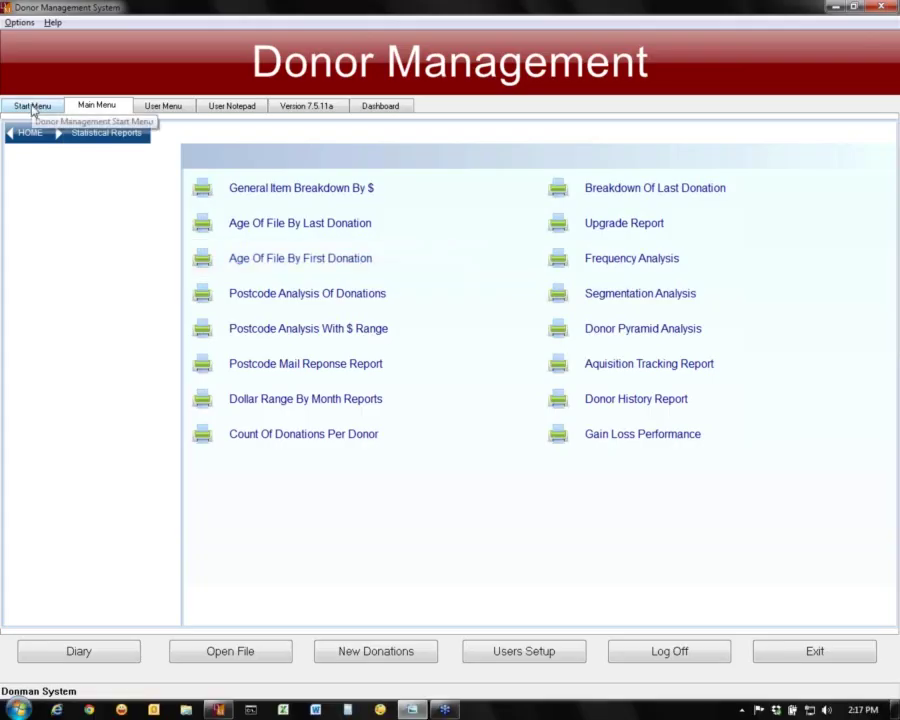
Run the Code Check Report from the additional donor descriptive codes under Housekeeping and send it to print preview
click(33, 108)
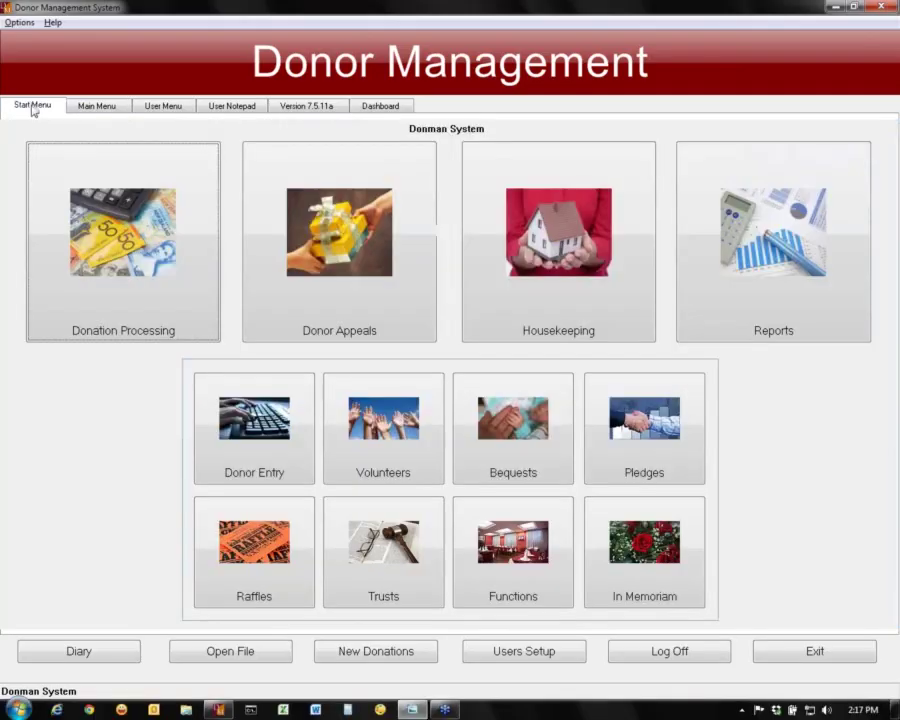
click(554, 243)
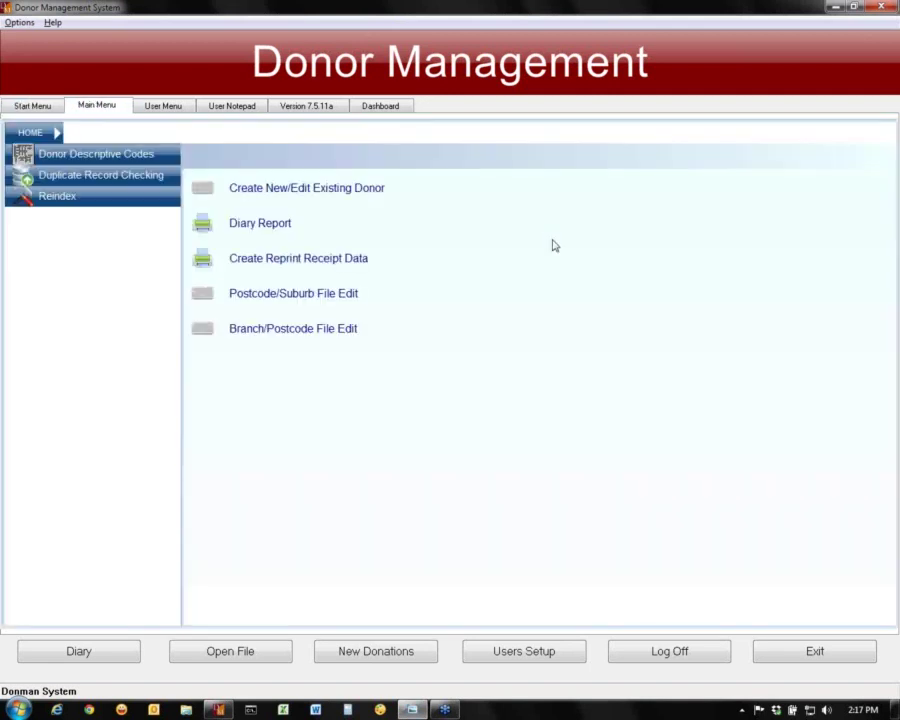
click(119, 157)
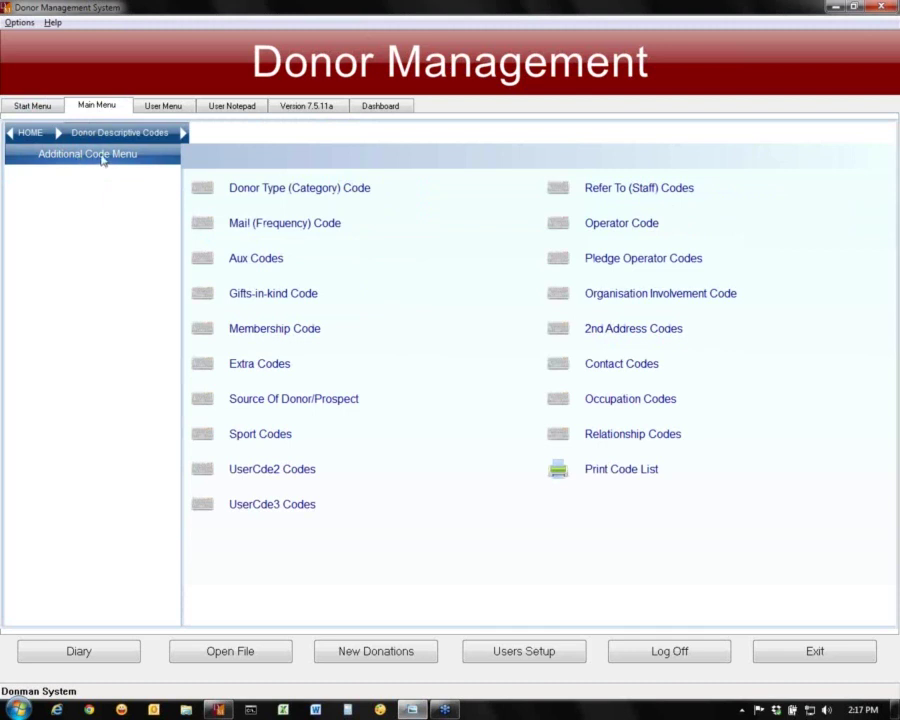
click(112, 158)
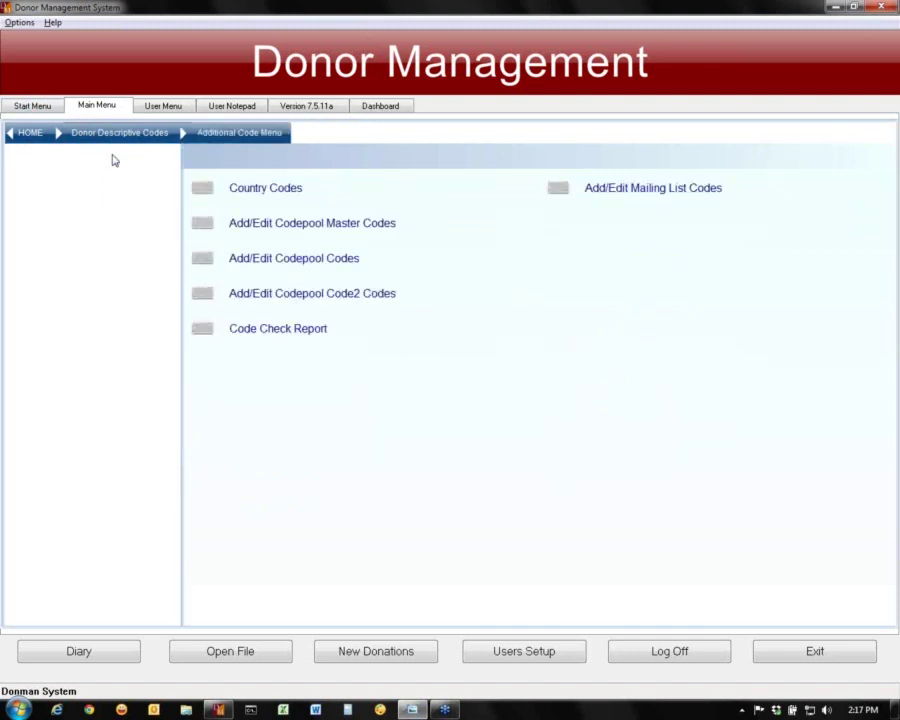
click(284, 337)
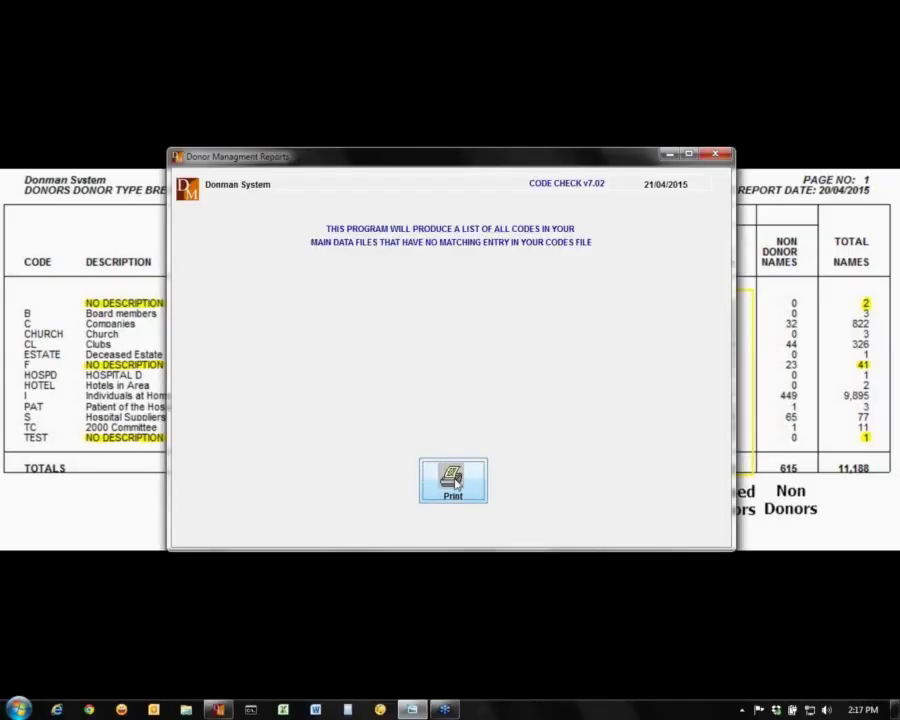
click(454, 481)
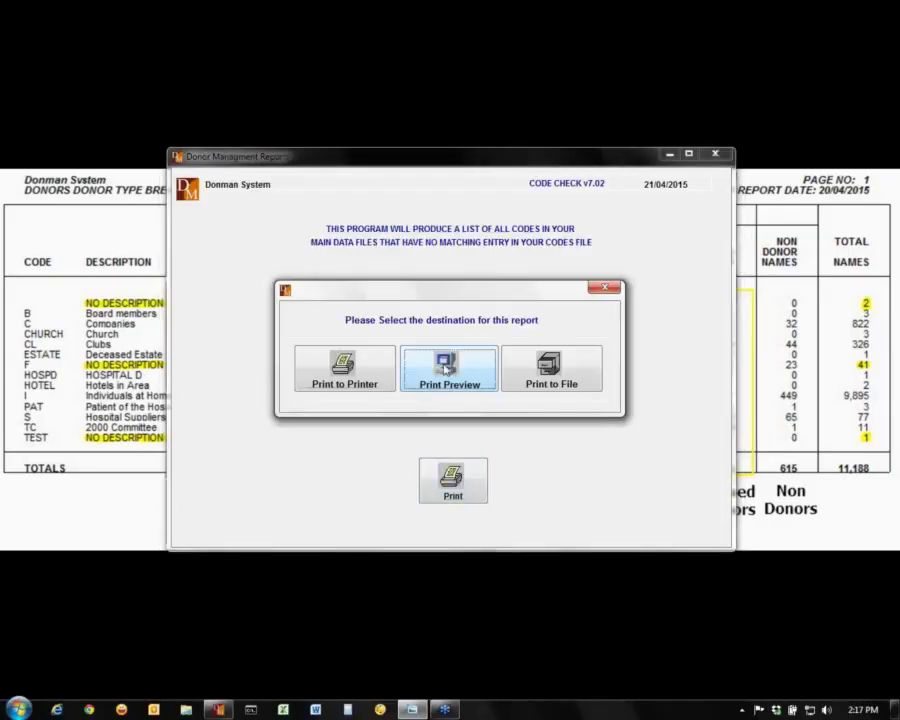
click(445, 370)
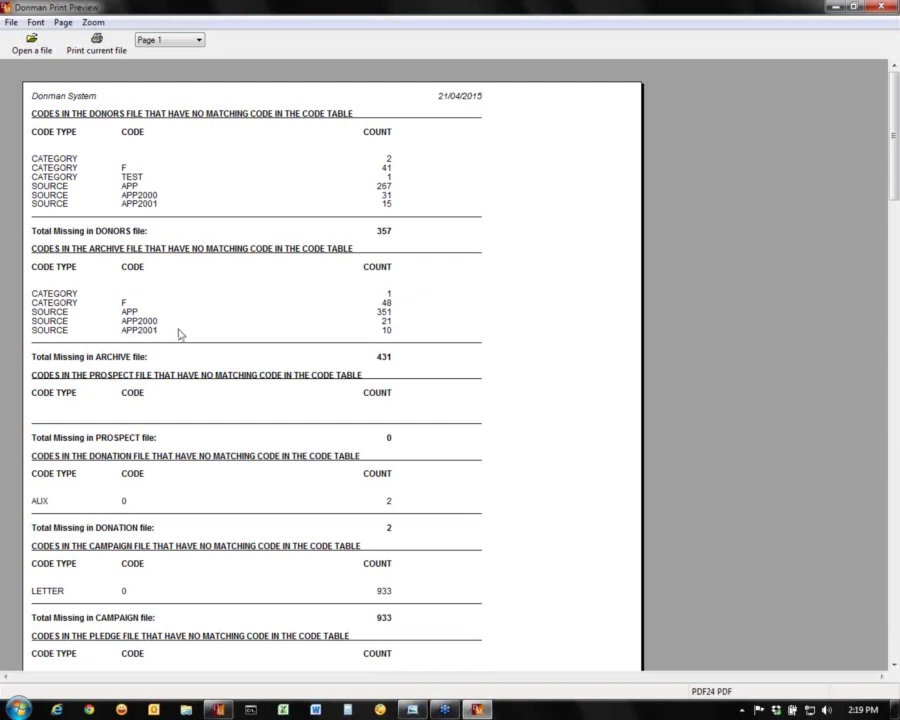
Examine the code check report for codes in each data file that have no matching entry in the code table
scroll(180, 334, down, 1)
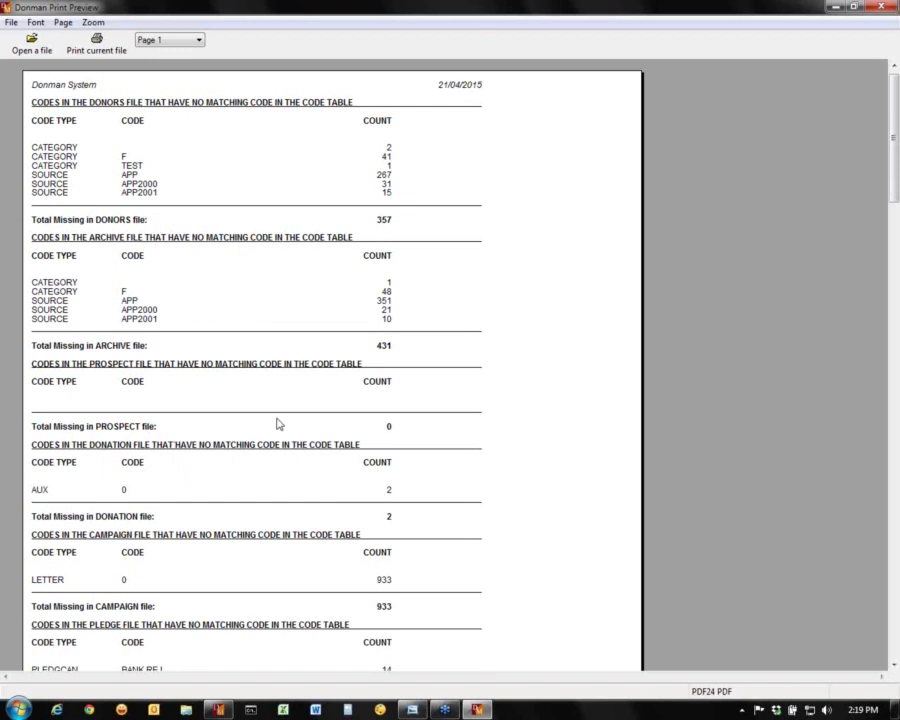
scroll(279, 424, down, 1)
scroll(279, 424, down, 3)
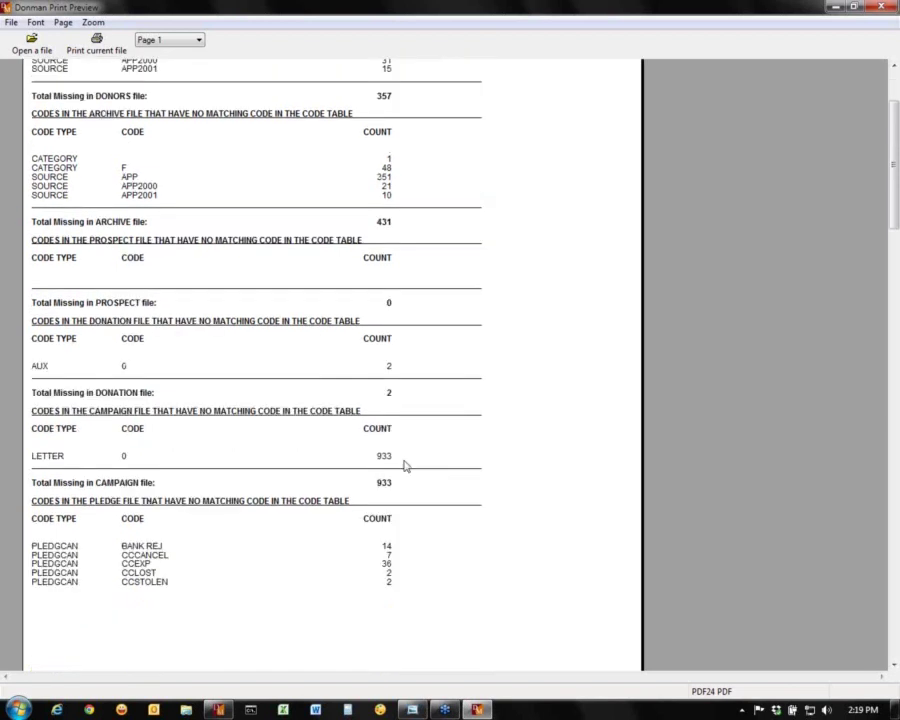
scroll(251, 423, down, 4)
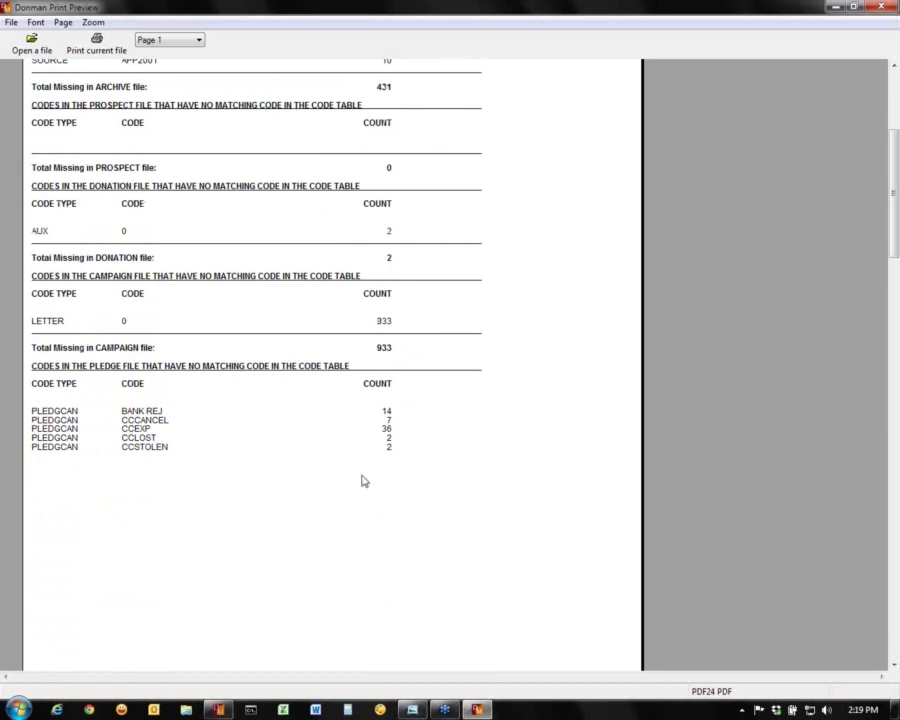
scroll(363, 480, down, 1)
scroll(358, 455, down, 3)
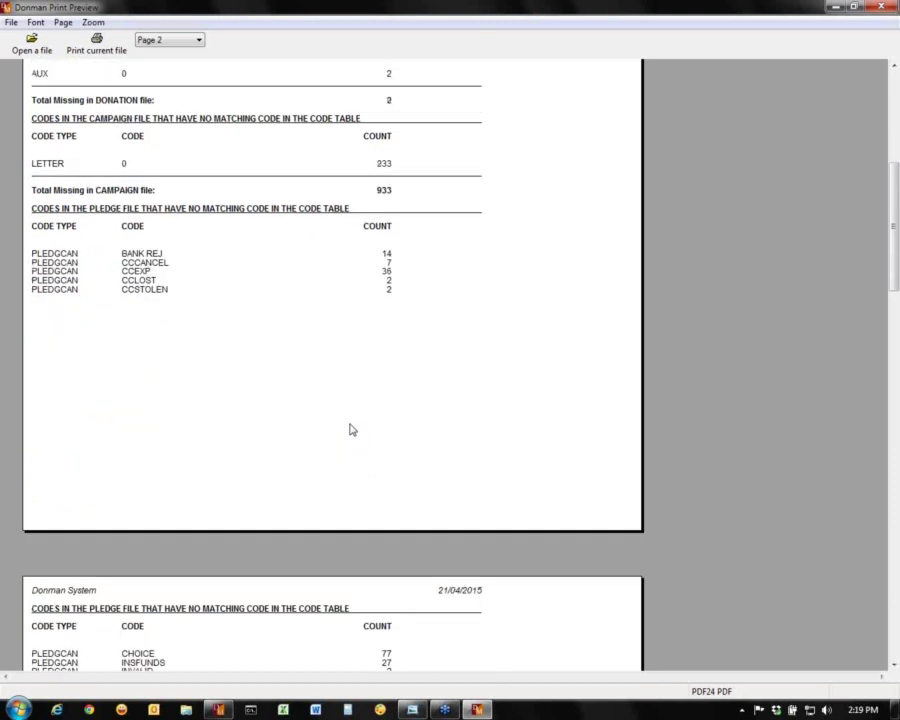
scroll(350, 430, down, 2)
scroll(300, 450, down, 6)
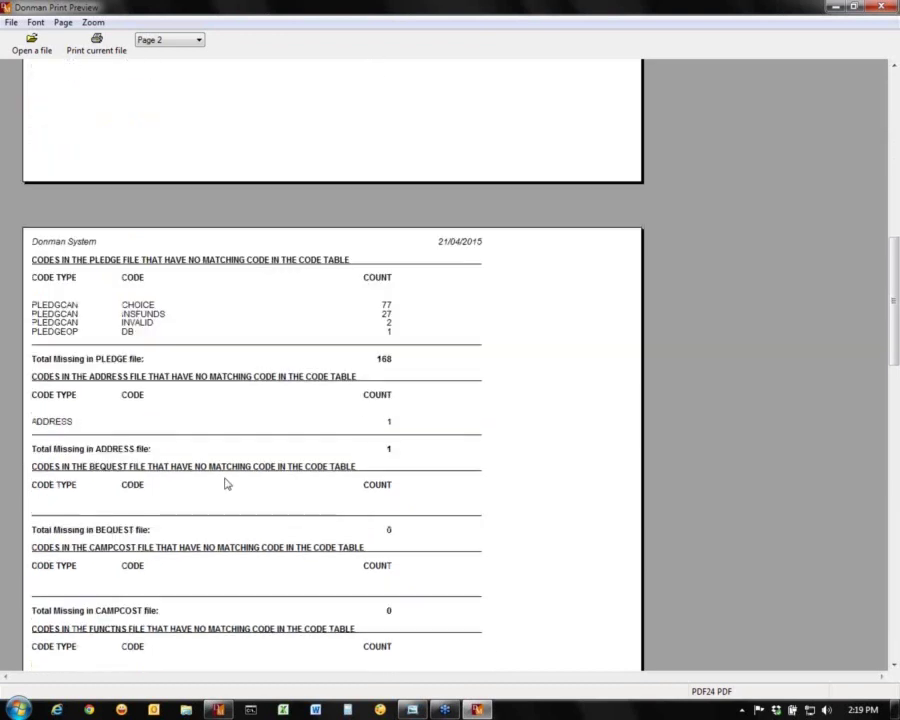
scroll(165, 415, down, 2)
scroll(168, 410, down, 4)
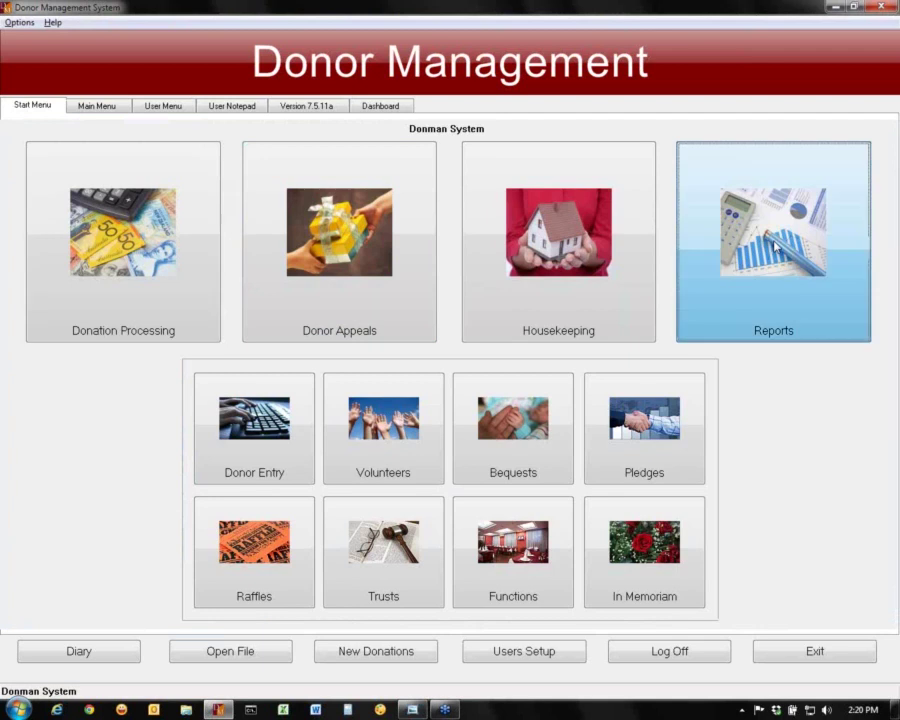
Preview the Count Of Donations Per Donor statistical report with category selection N and a July financial year start, and close it
click(774, 247)
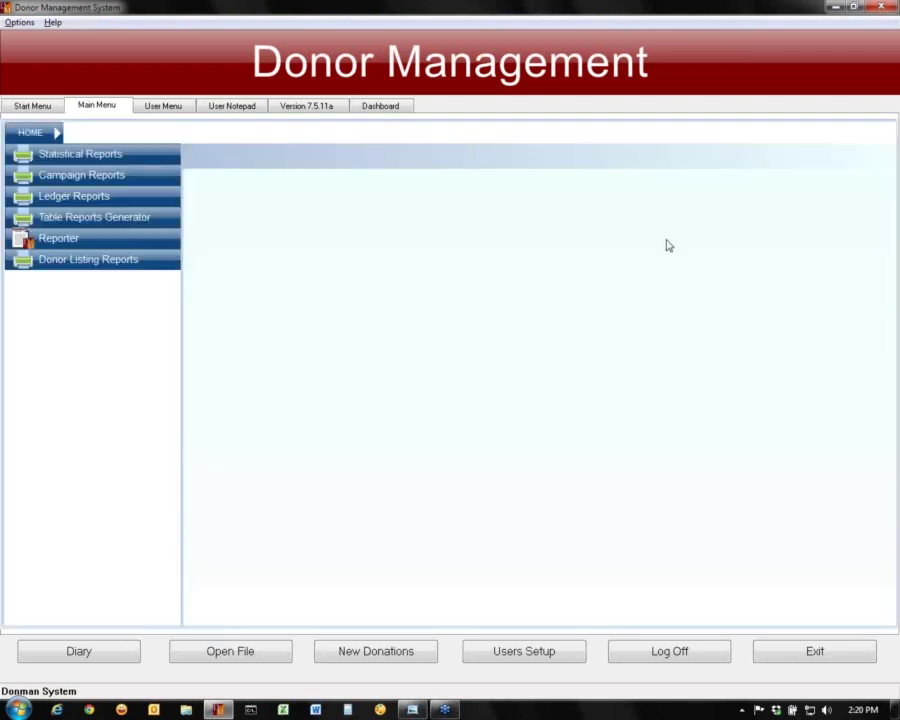
click(90, 155)
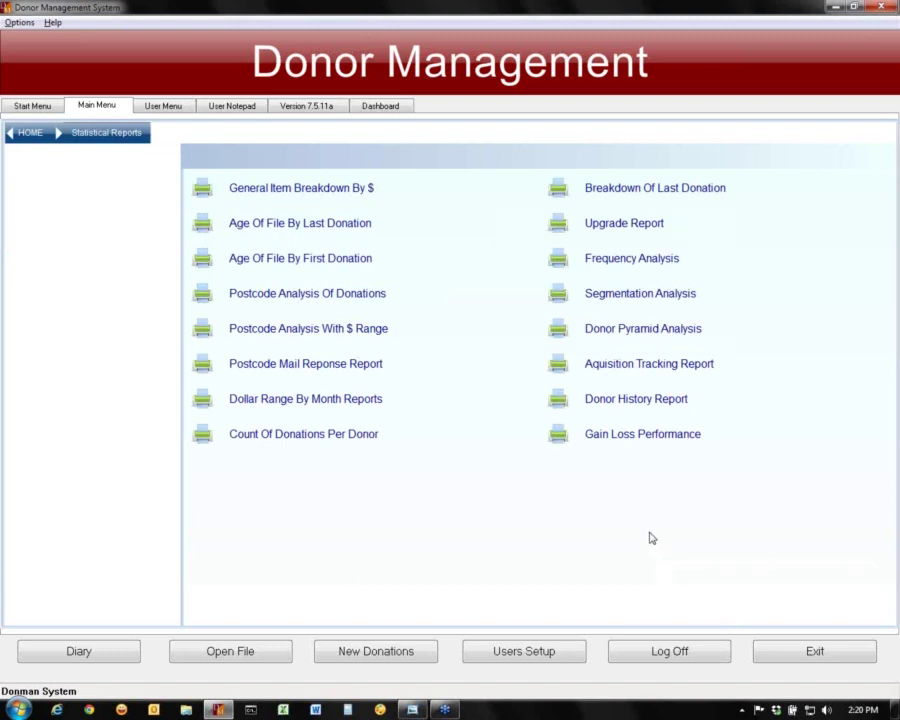
click(349, 432)
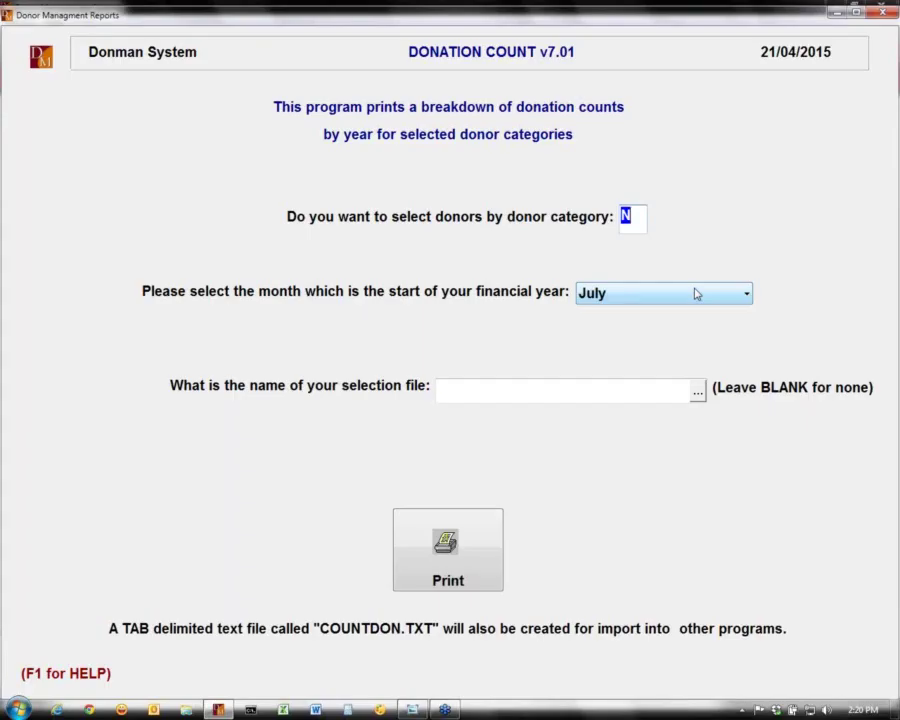
click(697, 294)
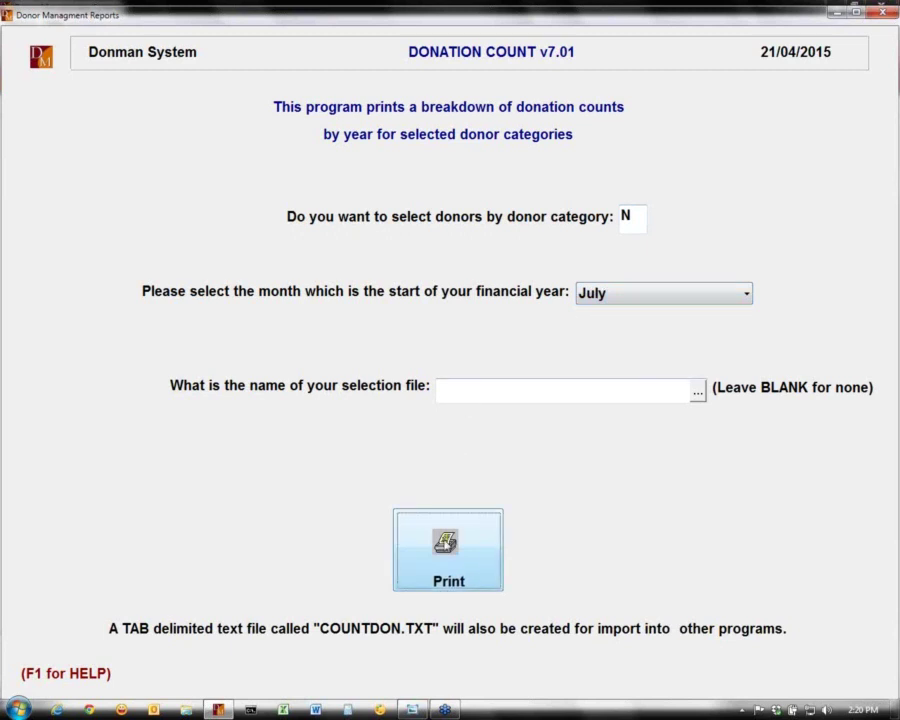
click(448, 550)
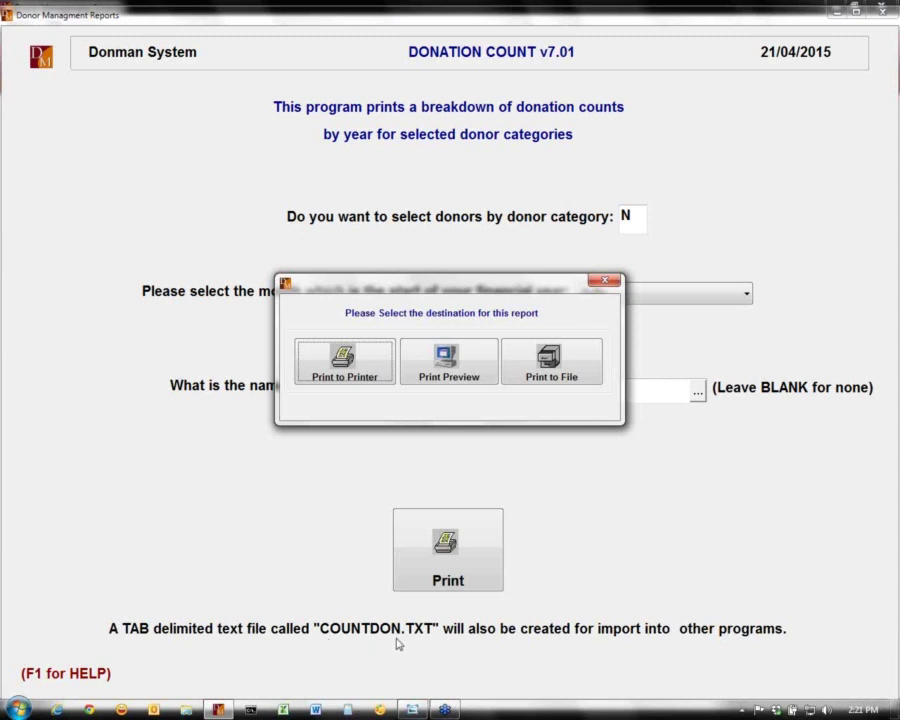
click(460, 370)
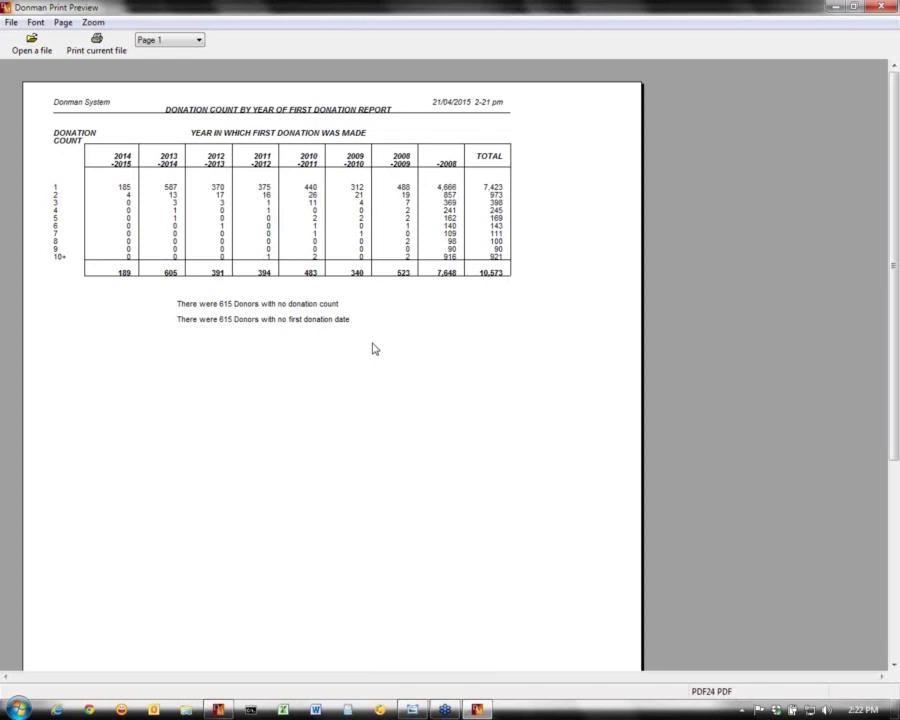
key(Escape)
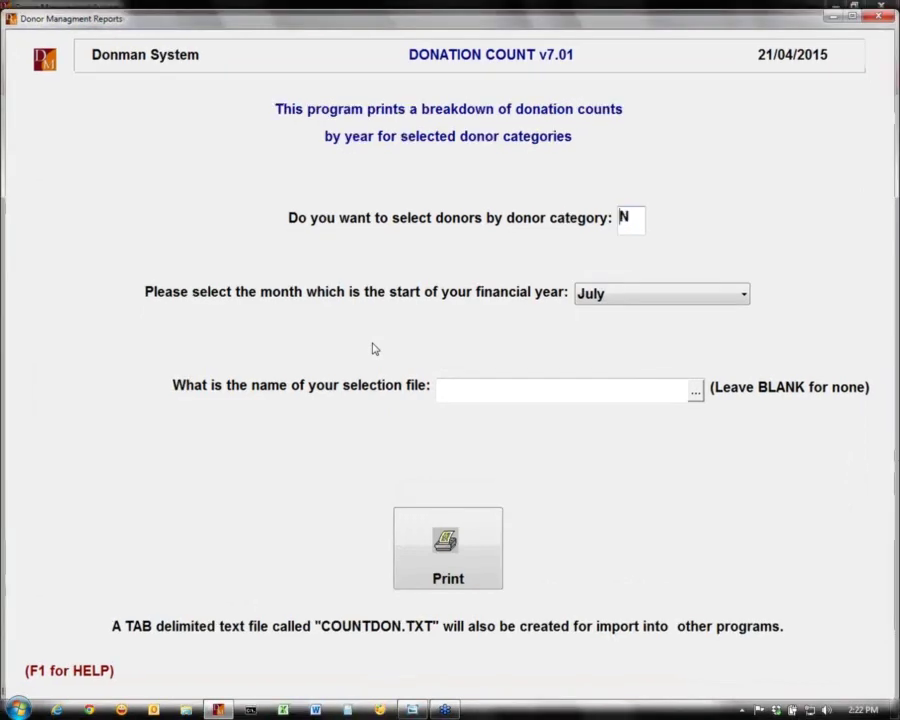
key(Escape)
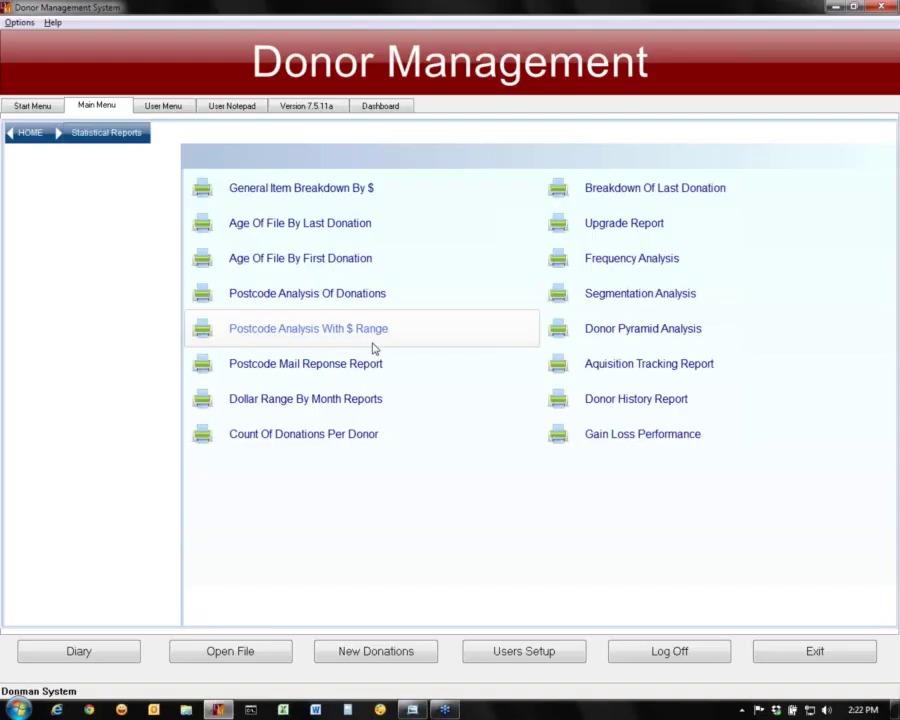
Set up the Segmentation Analysis report for 01/01/2013 to 14/02/2015, with campaign and donor category selection both set to N
click(615, 302)
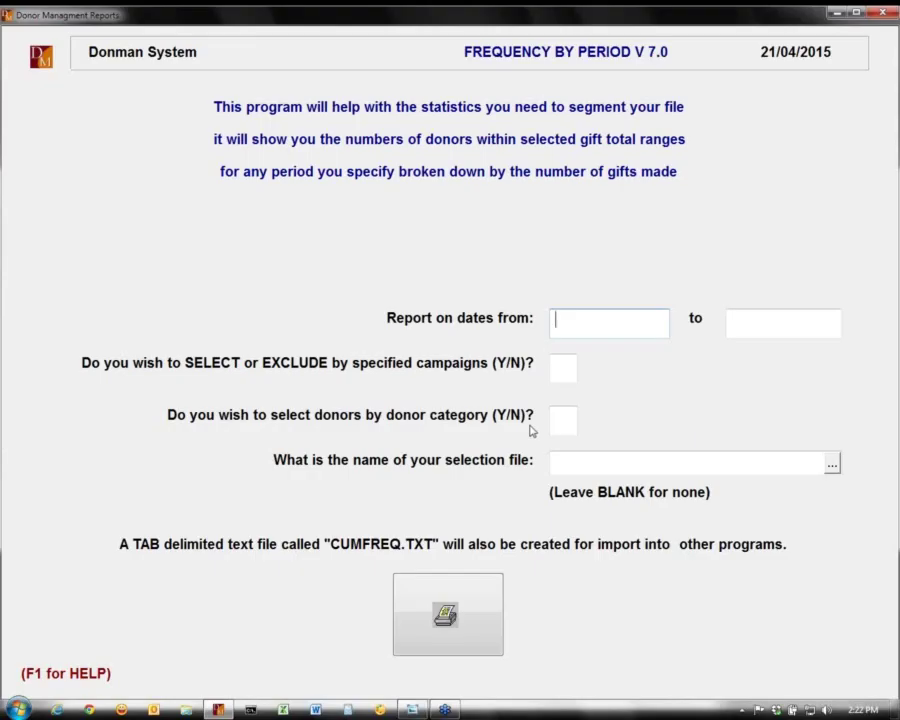
text(01/01/2013)
key(Tab)
text(14022015)
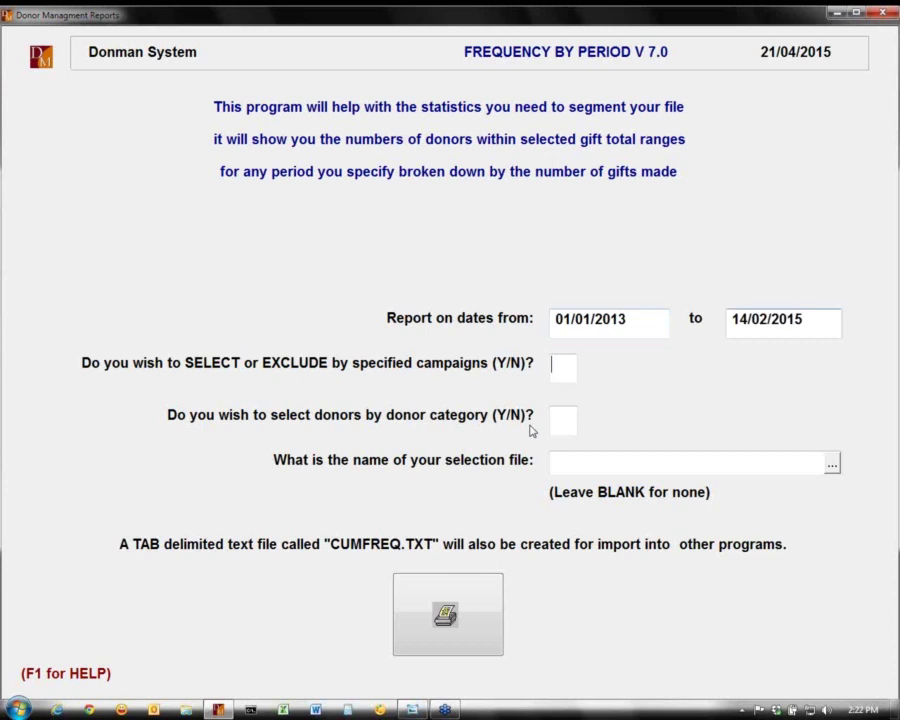
key(Tab)
text(N)
key(Tab)
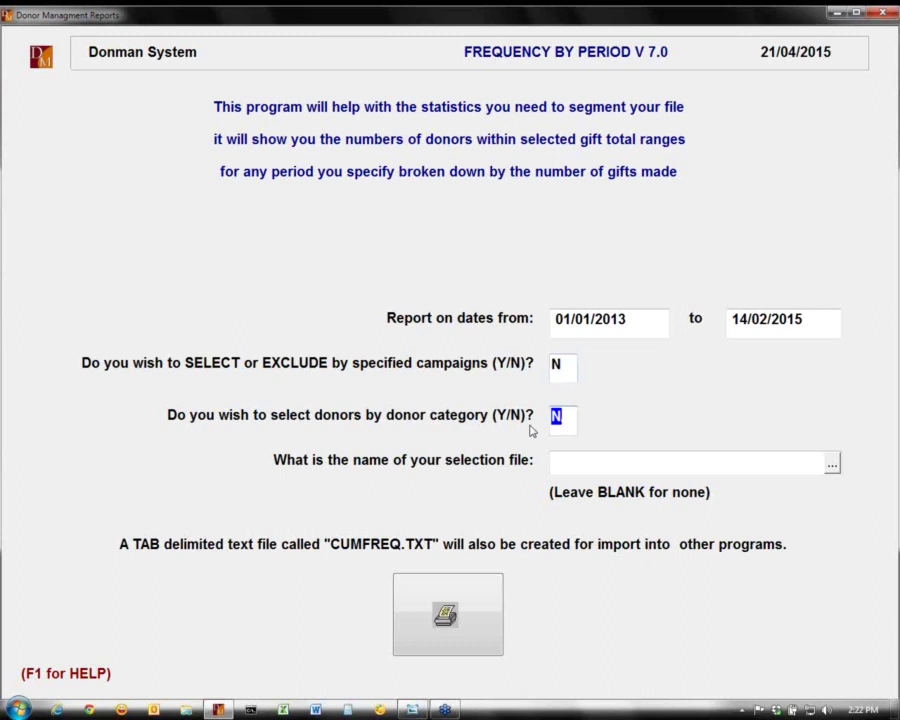
key(Tab)
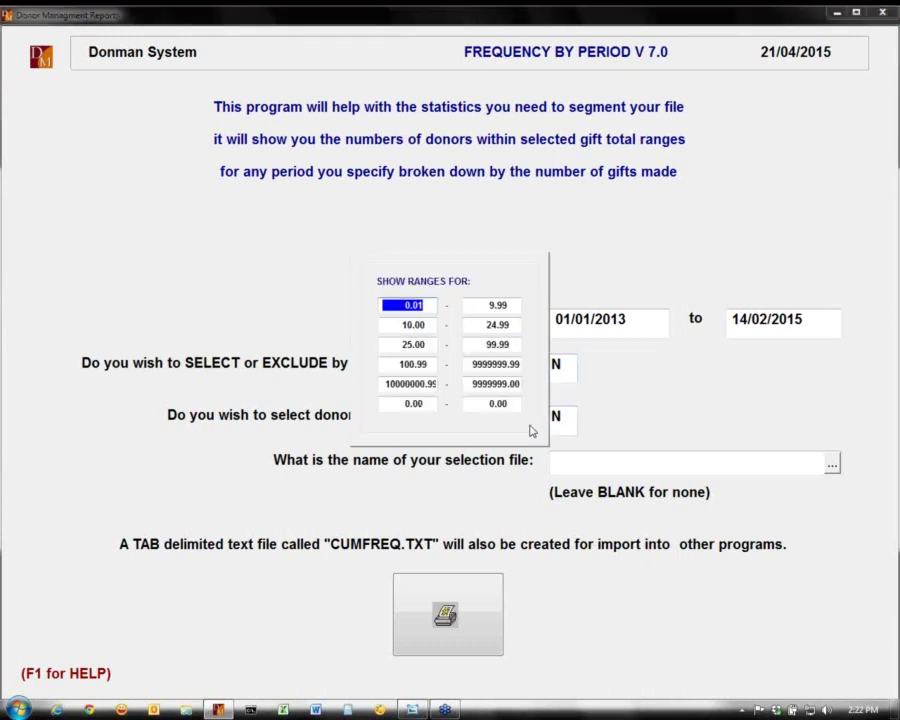
Set the start of the fourth gift range to 100.00
key(Tab)
key(Tab)
key(Tab)
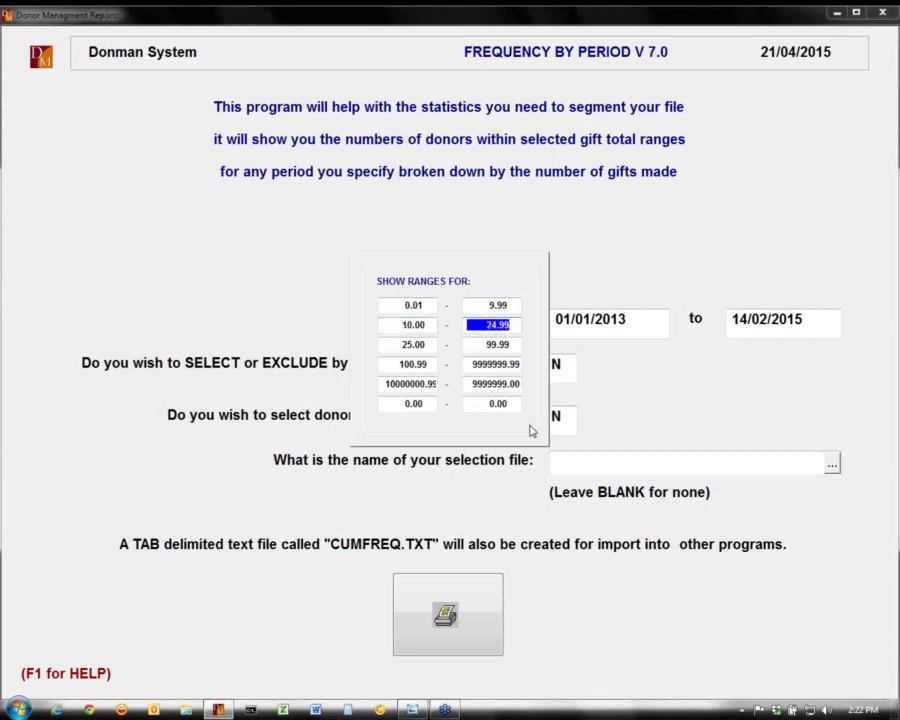
key(Tab)
key(Tab)
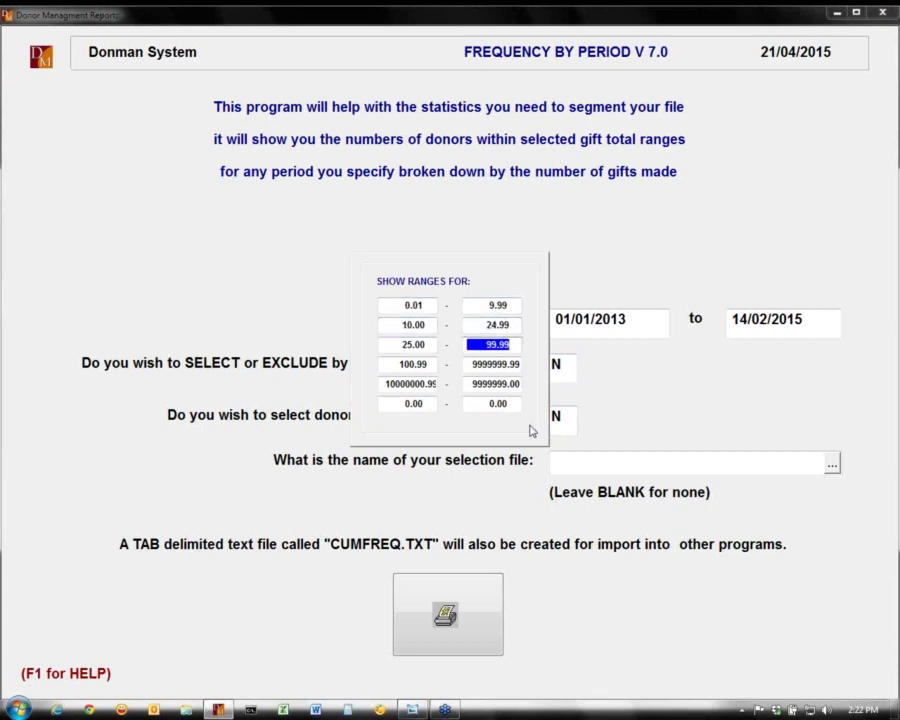
key(Tab)
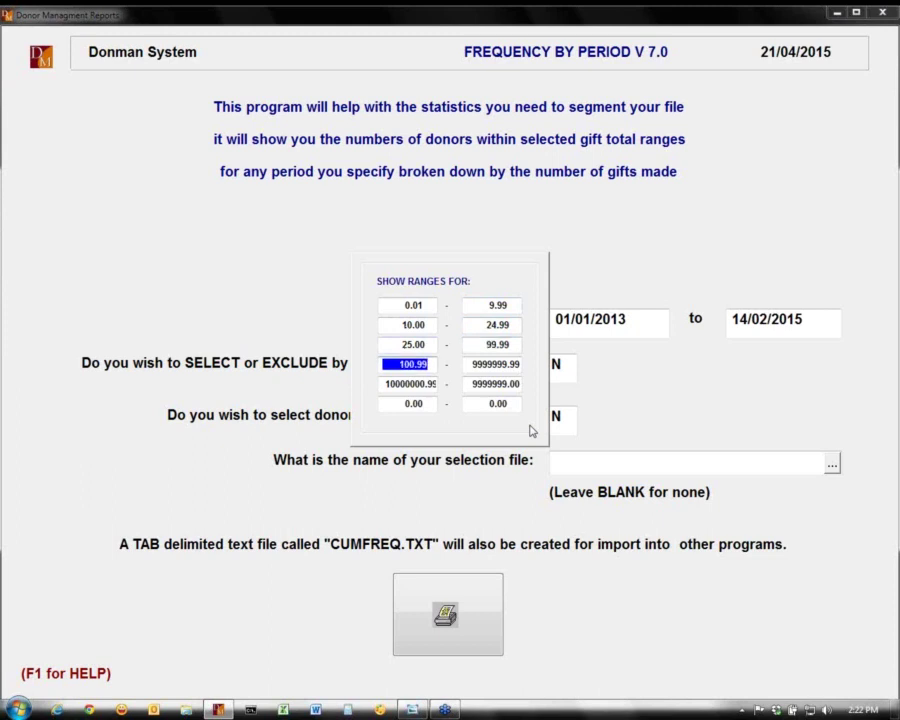
key(End)
key(BackSpace)
key(BackSpace)
text(00)
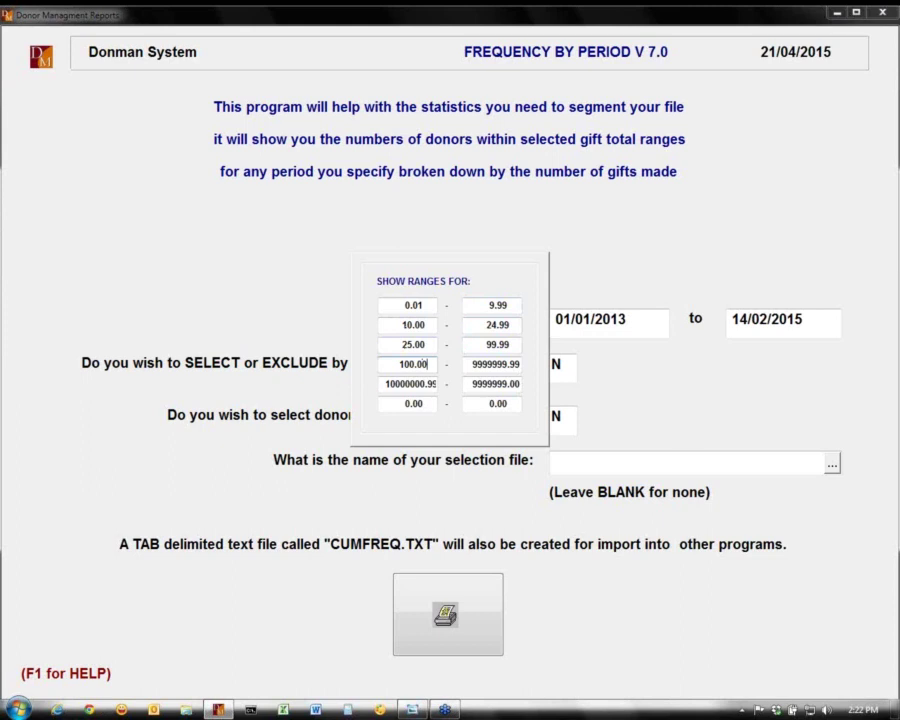
Set the end of the fifth gift range to 9999999.99
key(Return)
key(Return)
key(Return)
key(Return)
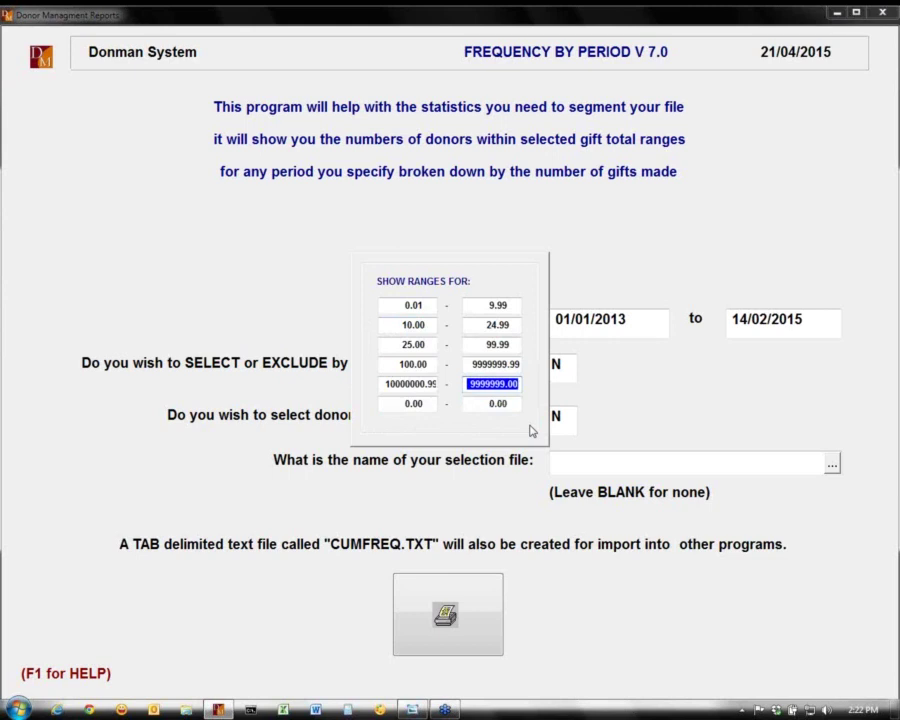
key(End)
key(BackSpace)
key(BackSpace)
text(99)
key(Tab)
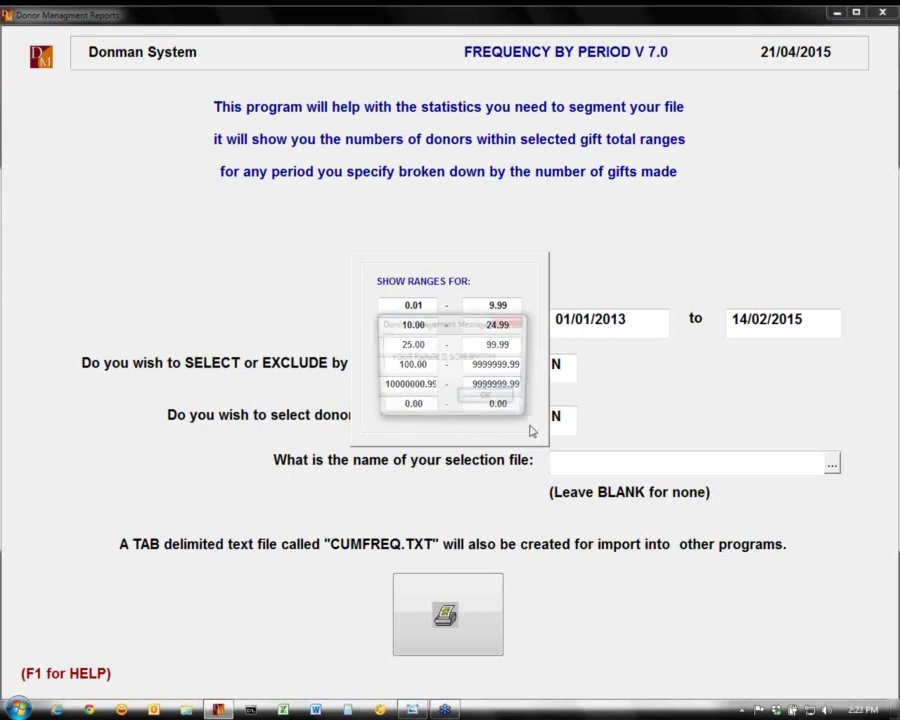
key(Return)
Try to set the start of the fifth gift range to 10000000.00, and exit the report setup
key(shift+Tab)
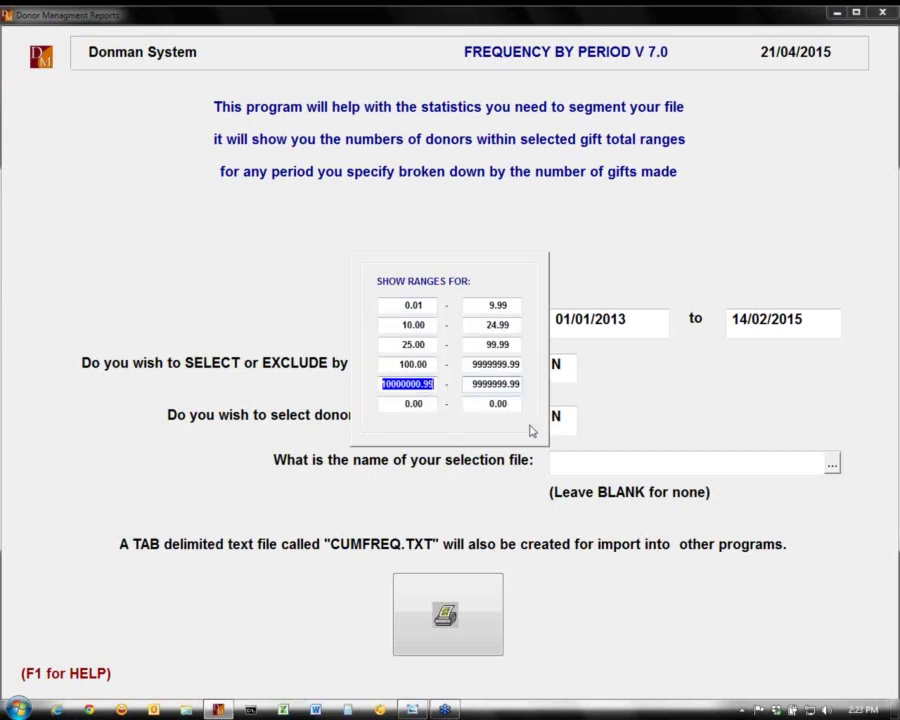
key(shift+Tab)
key(shift+Tab)
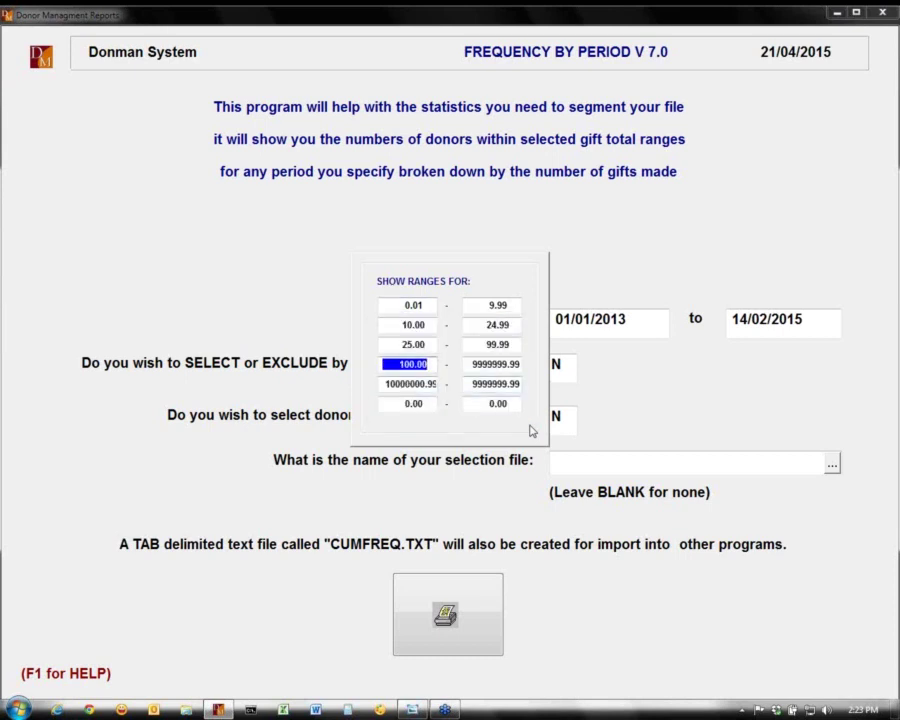
key(Tab)
key(Tab)
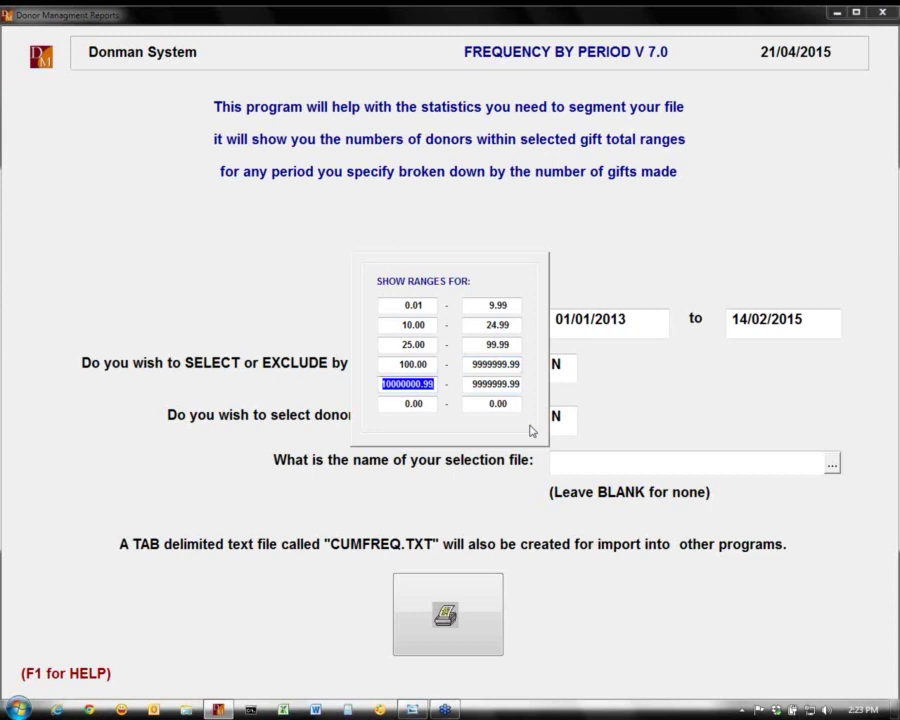
key(End)
key(BackSpace)
key(BackSpace)
text(00)
key(Tab)
key(Tab)
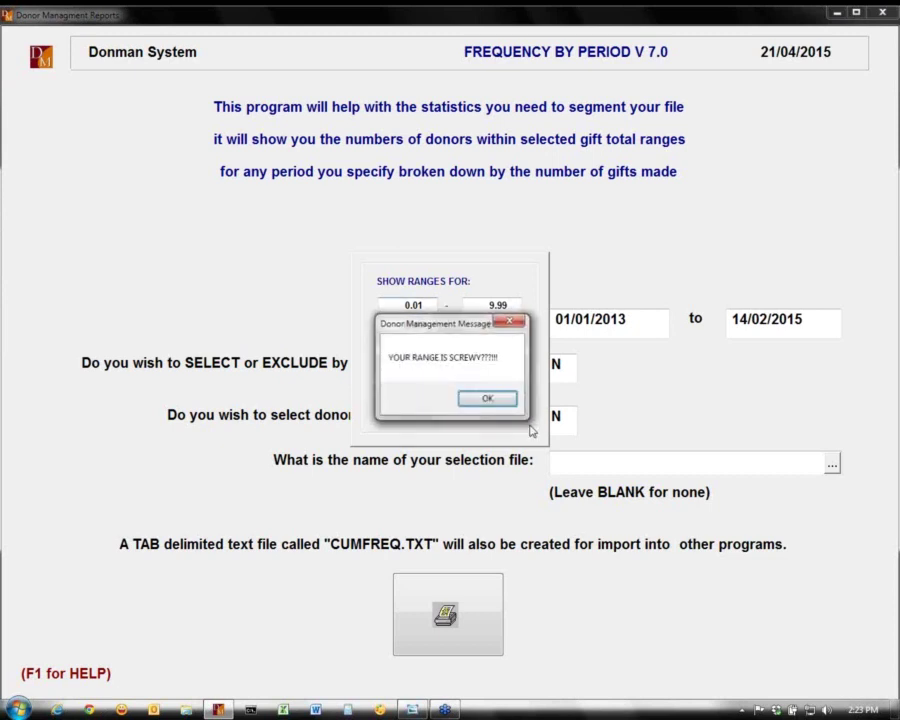
key(Return)
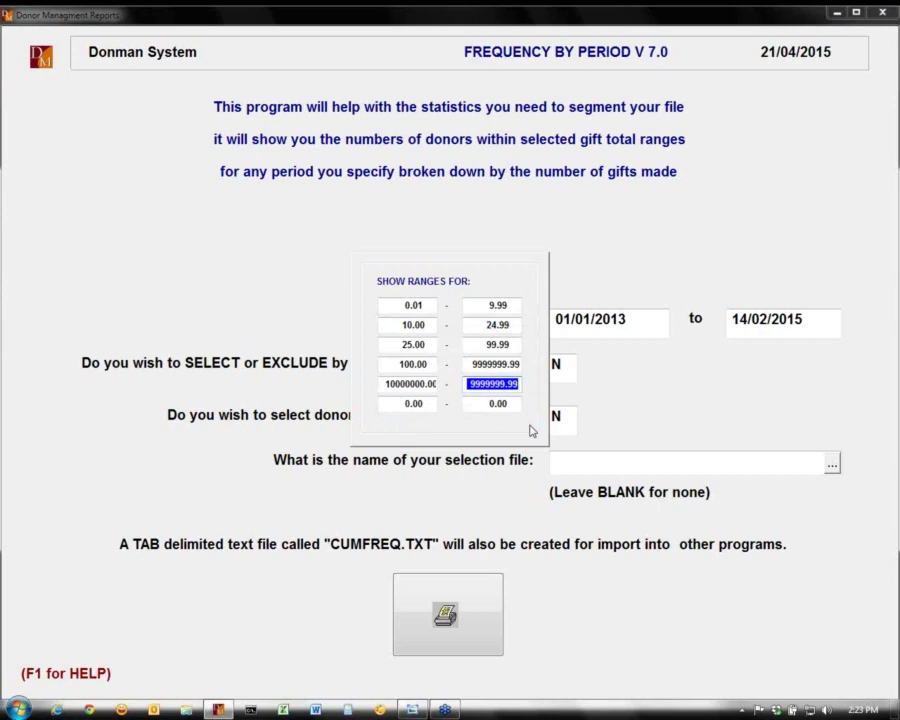
key(Escape)
key(Escape)
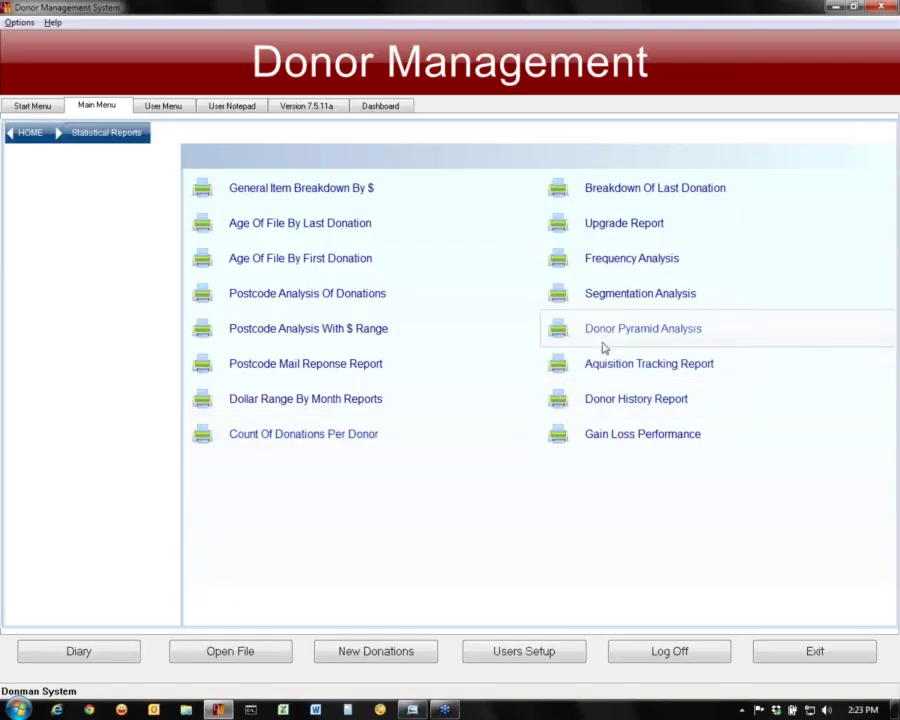
Set up the Segmentation Analysis report again for 01/01/2013 to 14/02/2015, answering N to both campaign and donor category selection
click(619, 296)
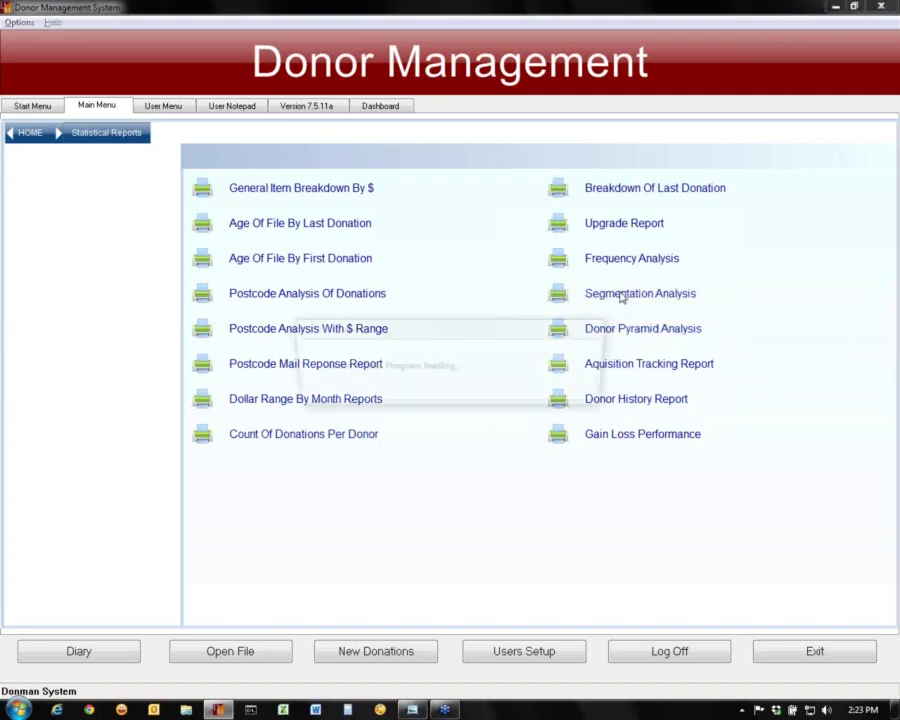
text(0101)
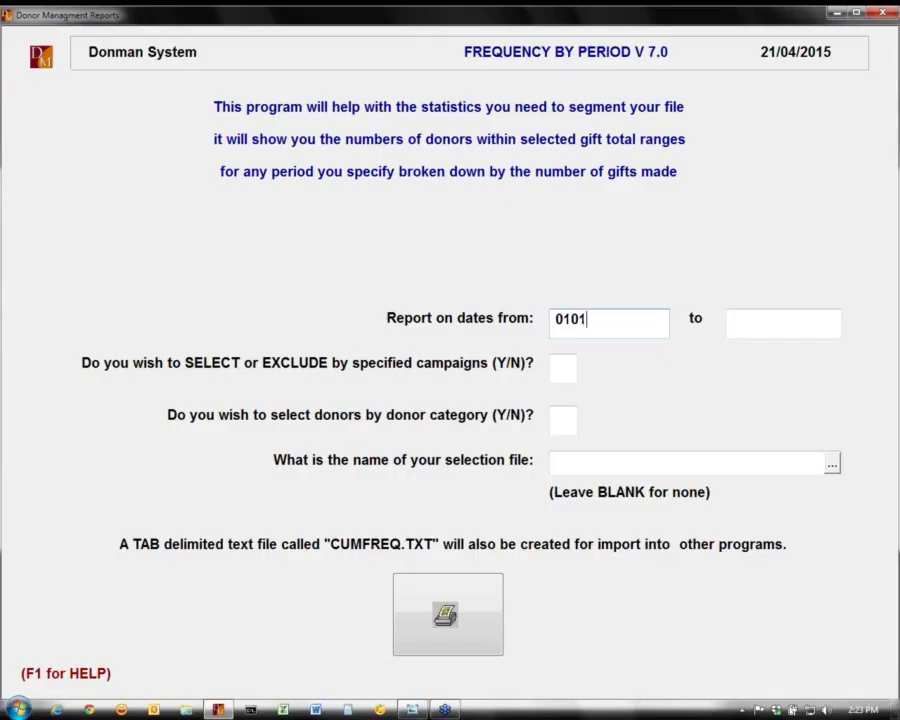
text(13)
key(Return)
key(Return)
key(Return)
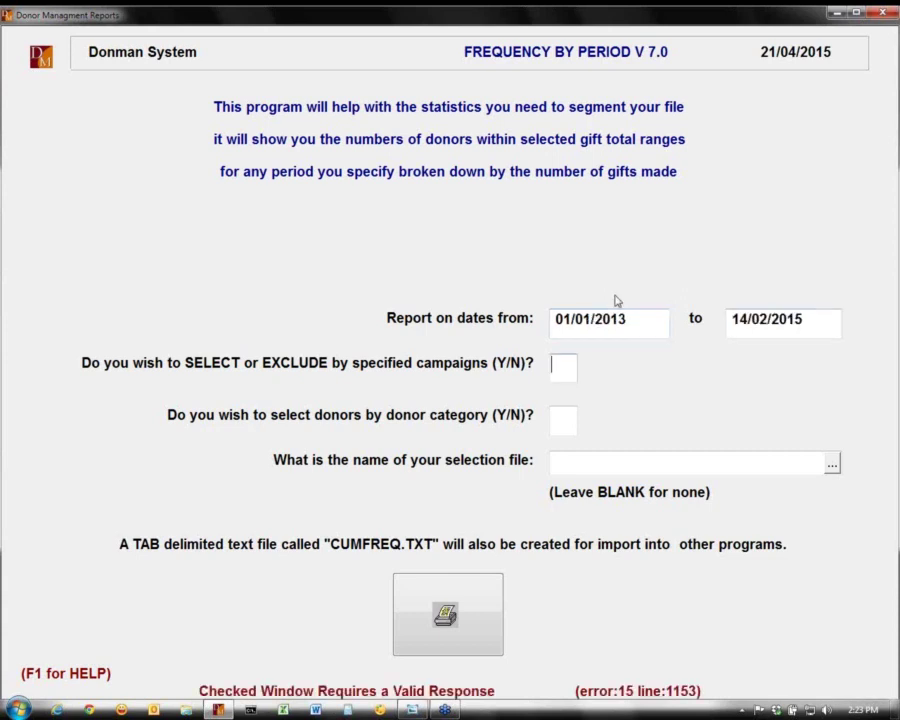
text(N)
key(Return)
text(N)
key(Return)
Change the start of the fourth gift range to 100.00 in the segmentation report's ranges
key(Return)
key(Return)
key(Return)
key(Return)
key(Return)
key(Return)
key(Return)
key(Return)
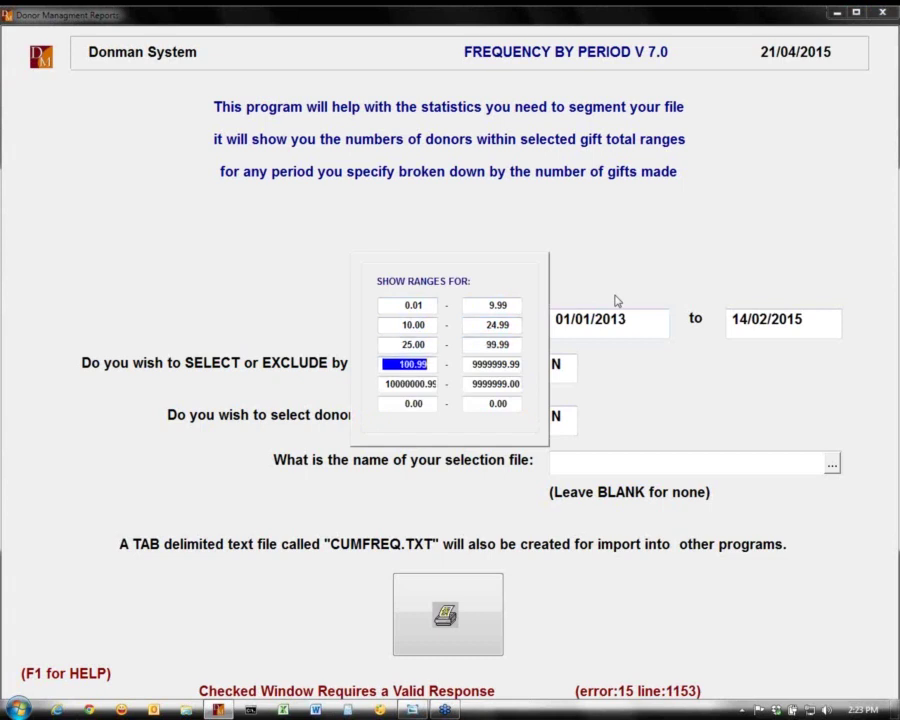
key(Return)
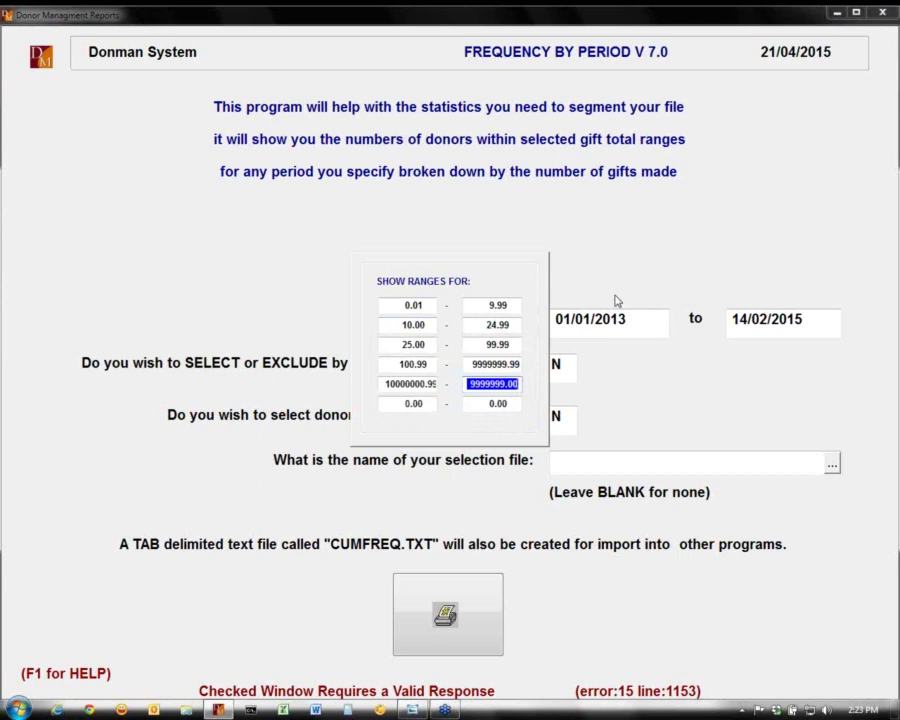
key(shift+Tab)
key(shift+Tab)
key(shift+Tab)
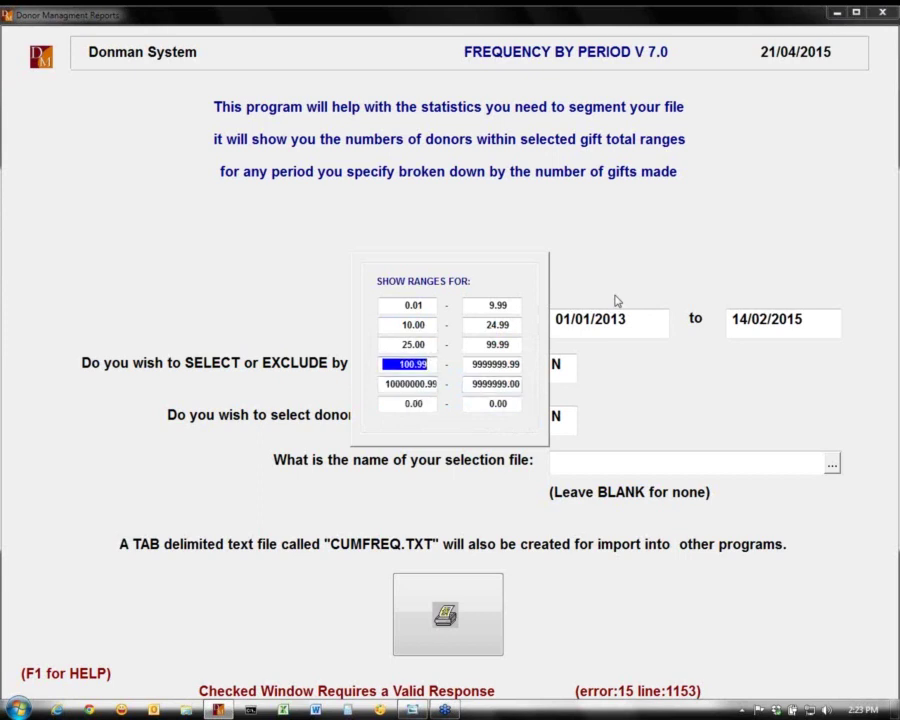
key(BackSpace)
key(BackSpace)
key(BackSpace)
text(.00)
key(Tab)
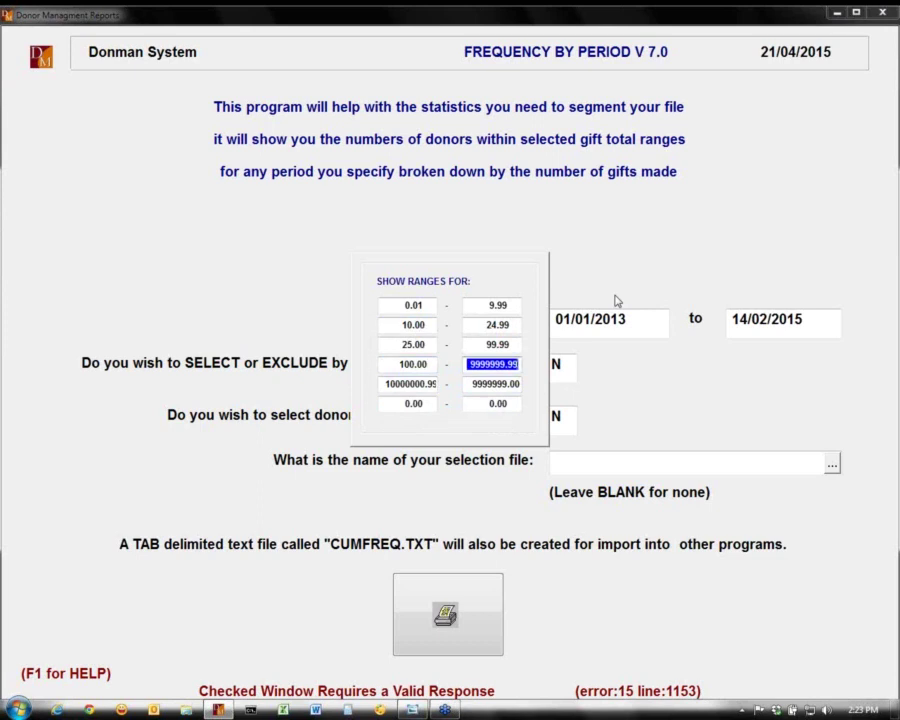
Try to set the fifth gift range to run from 10000000.00 to 9999999.99
key(Tab)
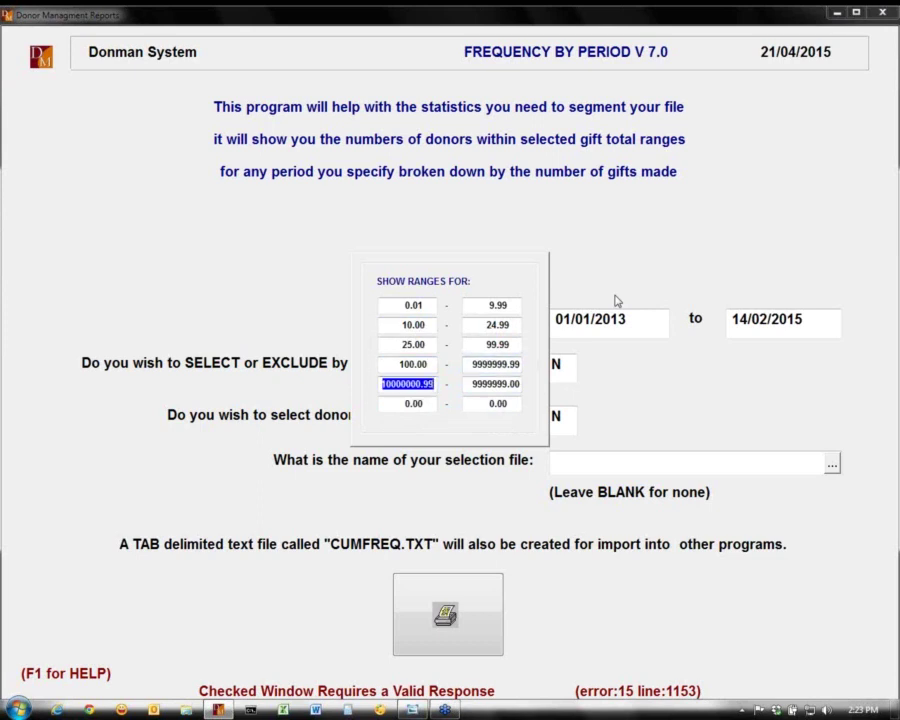
key(End)
key(BackSpace)
key(BackSpace)
text(00)
key(Tab)
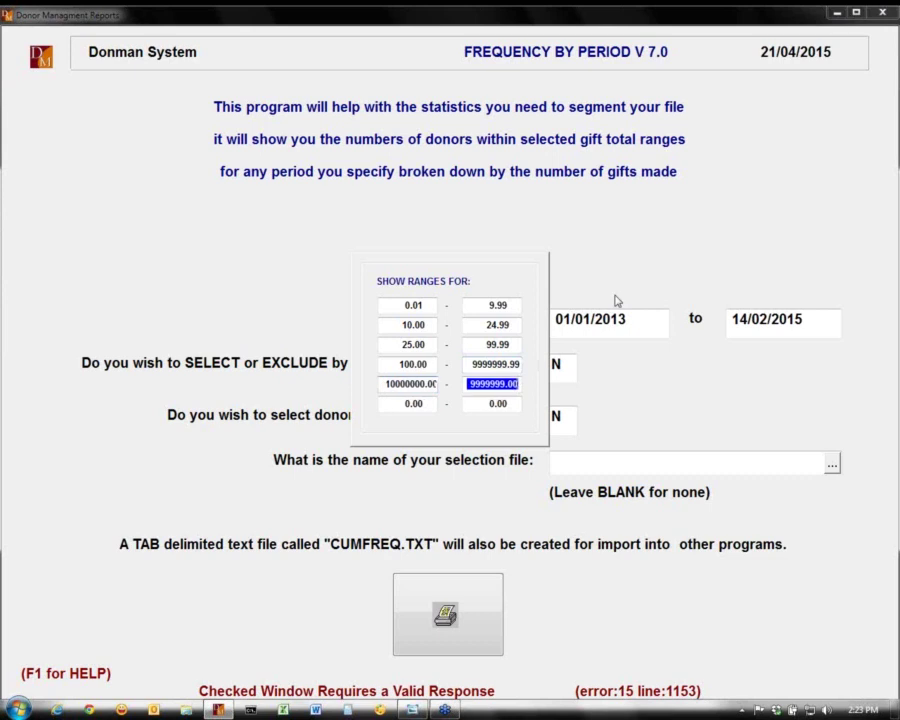
key(End)
key(BackSpace)
key(BackSpace)
text(99)
key(Tab)
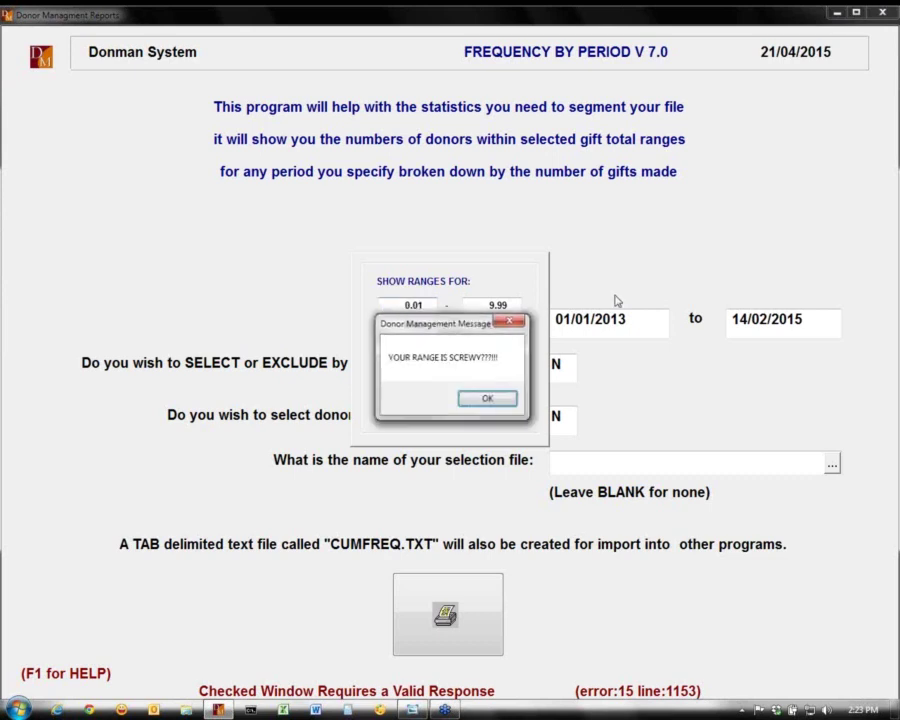
key(Return)
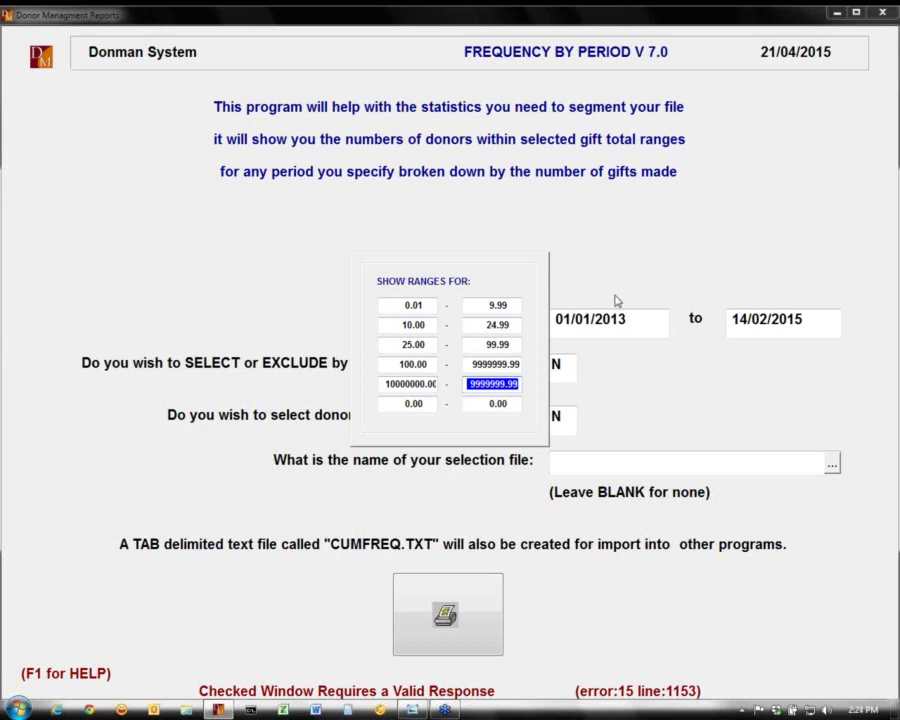
Clear the start value of the fifth gift range and accept the ranges
key(shift+Tab)
key(shift+Tab)
key(shift+Tab)
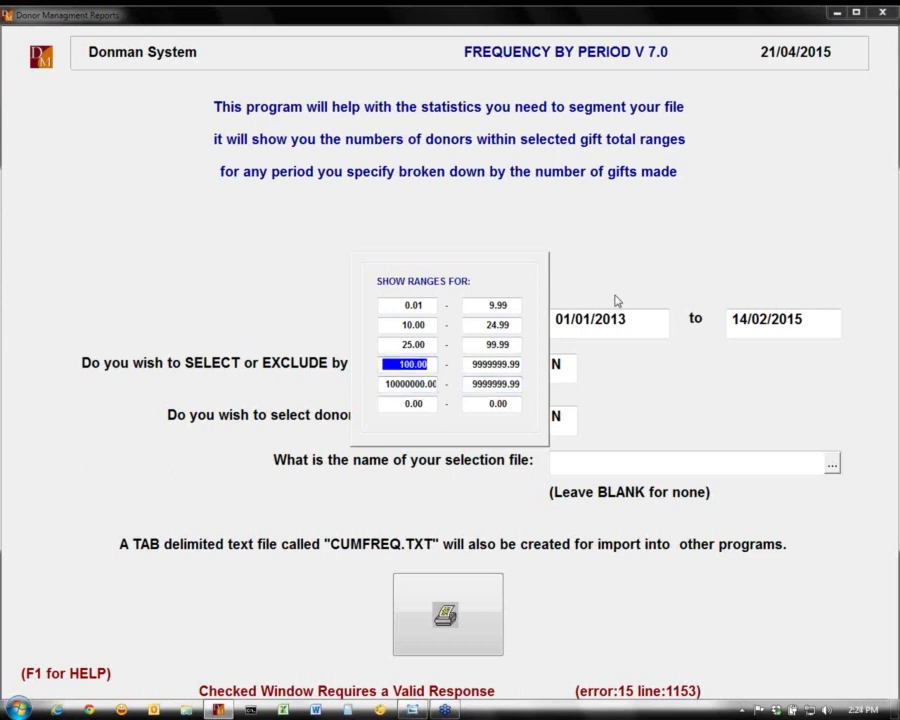
key(Tab)
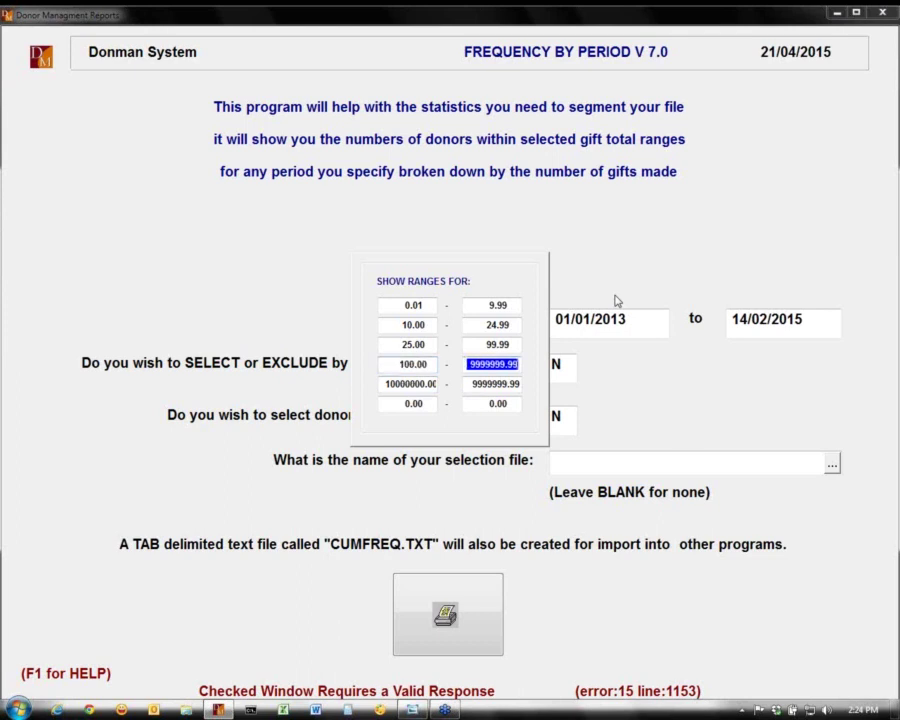
key(Tab)
key(BackSpace)
key(Tab)
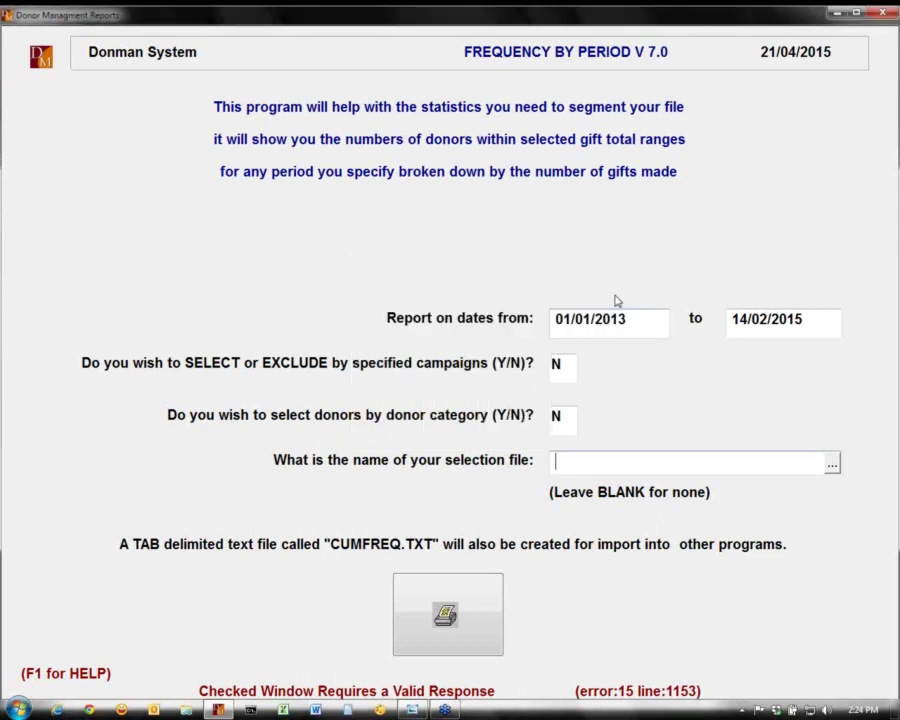
Print the segmentation report without a selection file, open it as a PDF from PDF24 Assistant, and close it
key(Tab)
key(Return)
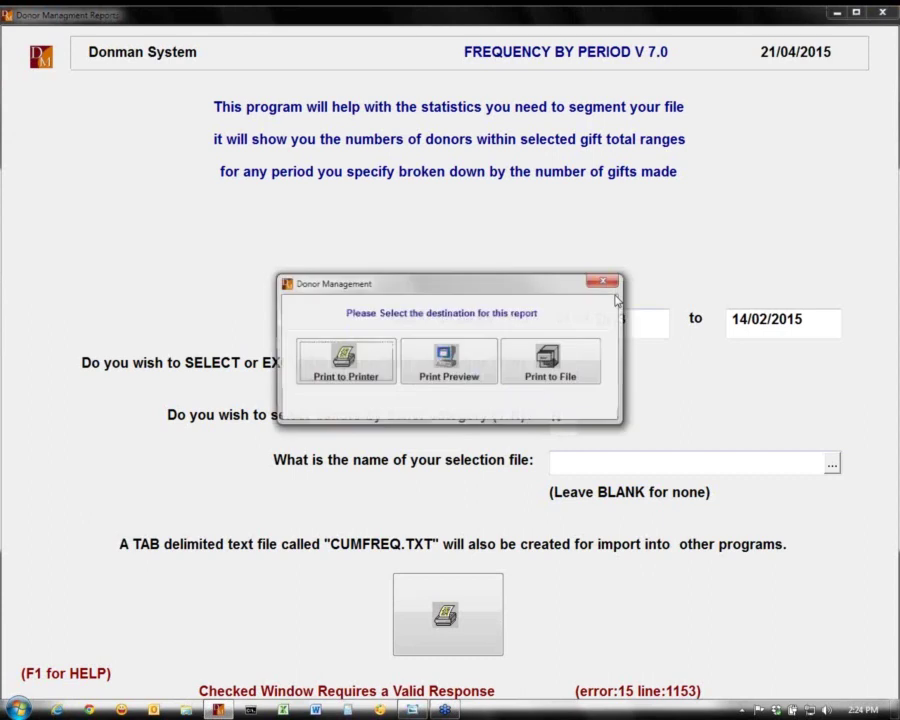
key(Return)
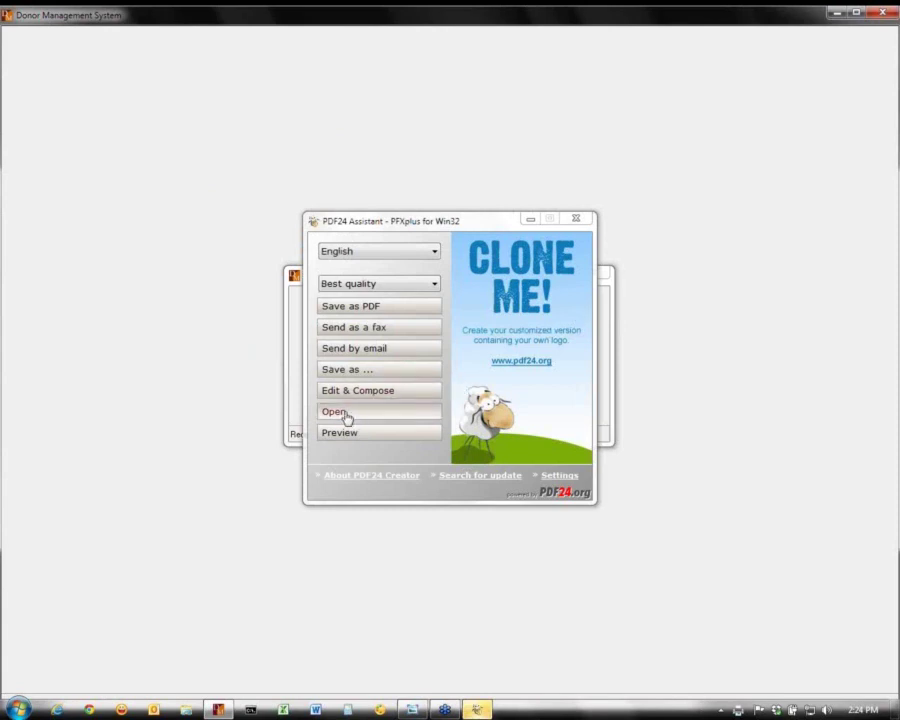
click(347, 416)
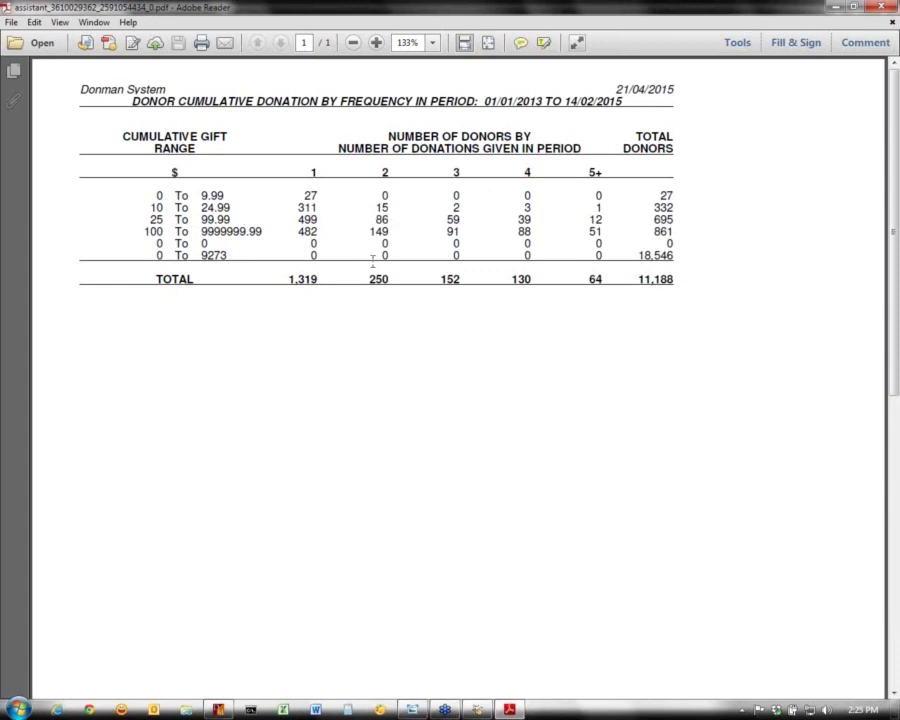
click(881, 7)
click(573, 219)
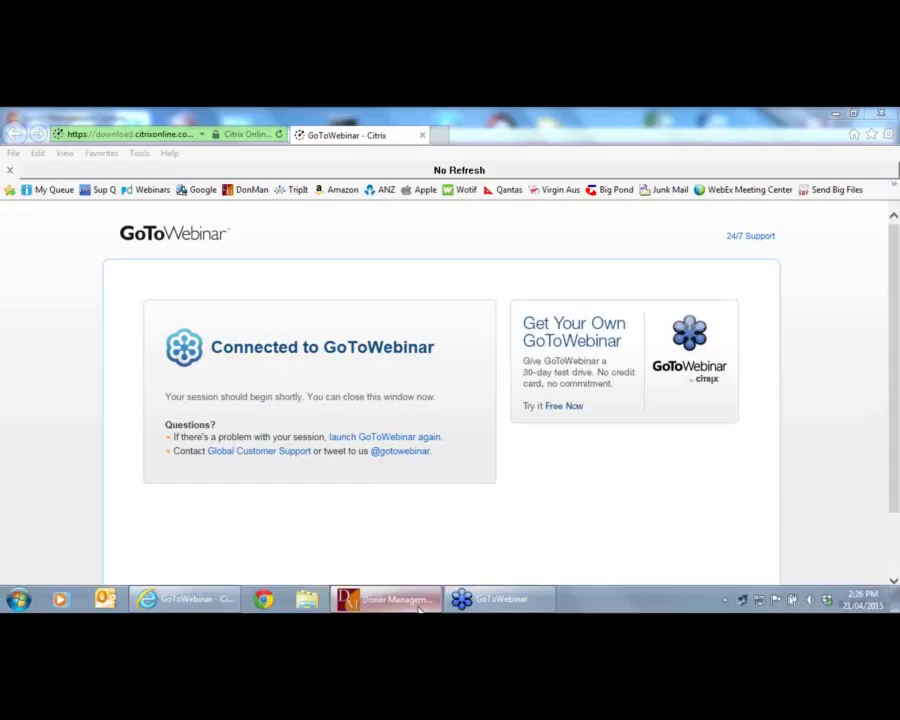
Switch to Donor Management and start Generate A Table Report from the Table Reports Generator under Reports
click(392, 599)
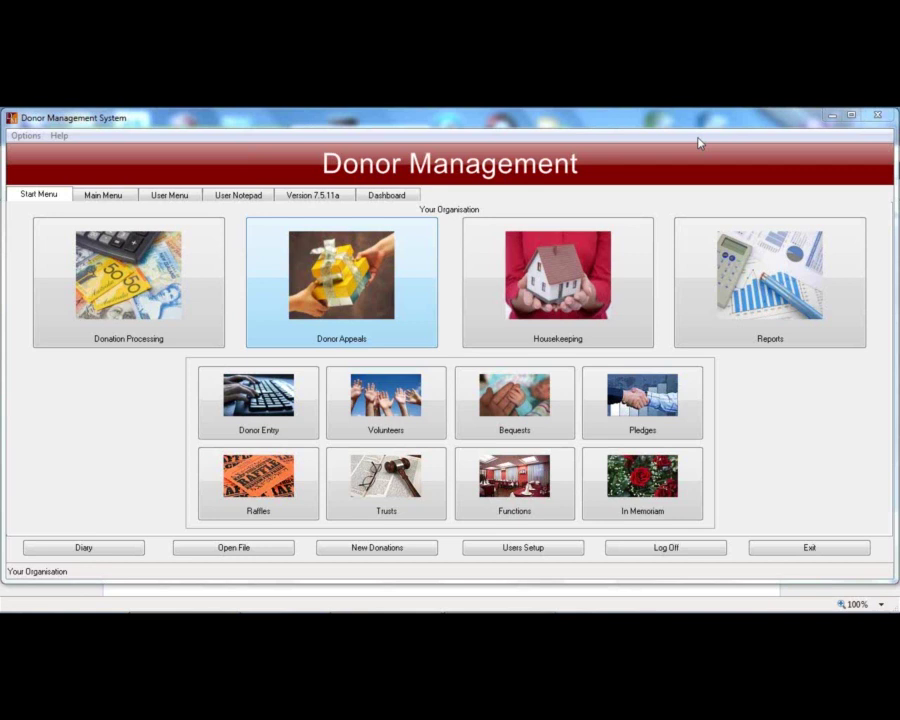
click(749, 290)
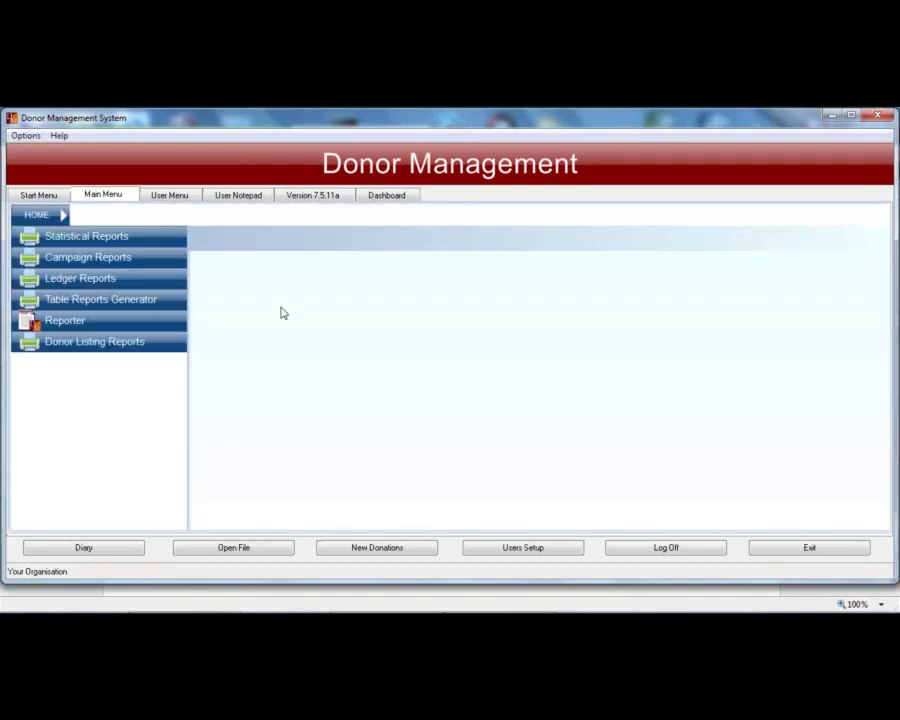
click(112, 303)
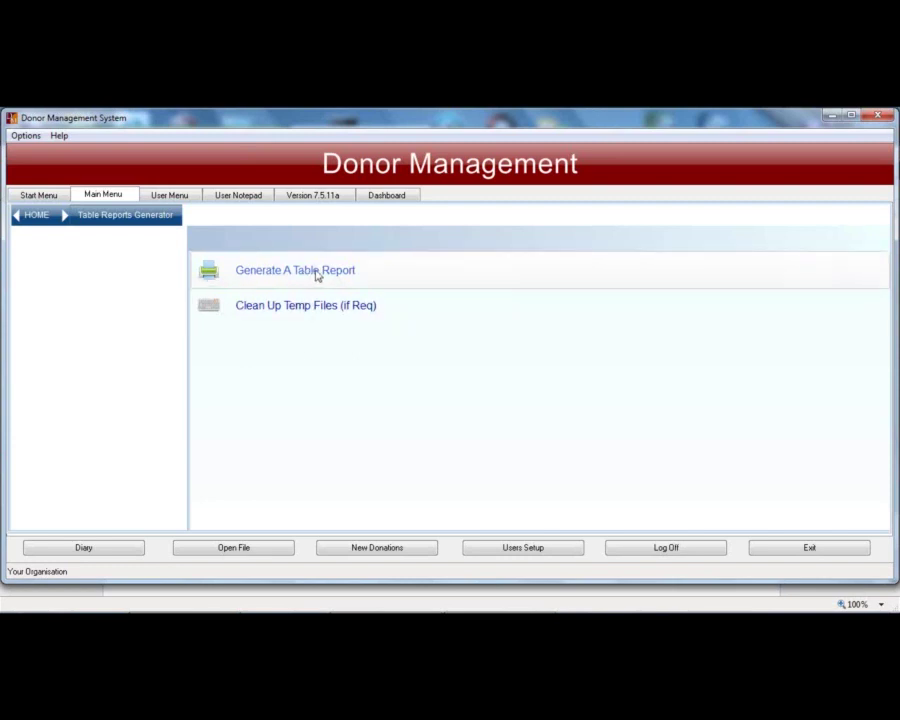
click(317, 276)
click(488, 418)
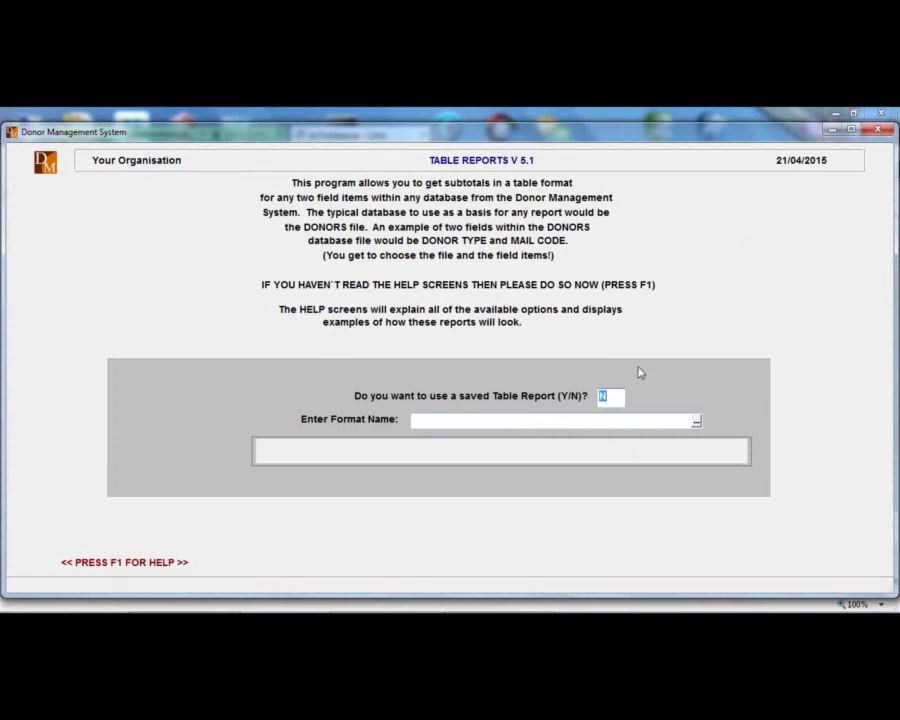
Load the saved table report format DONOR TYPE BY SOURCE and open the report in print preview
text(Y)
click(696, 422)
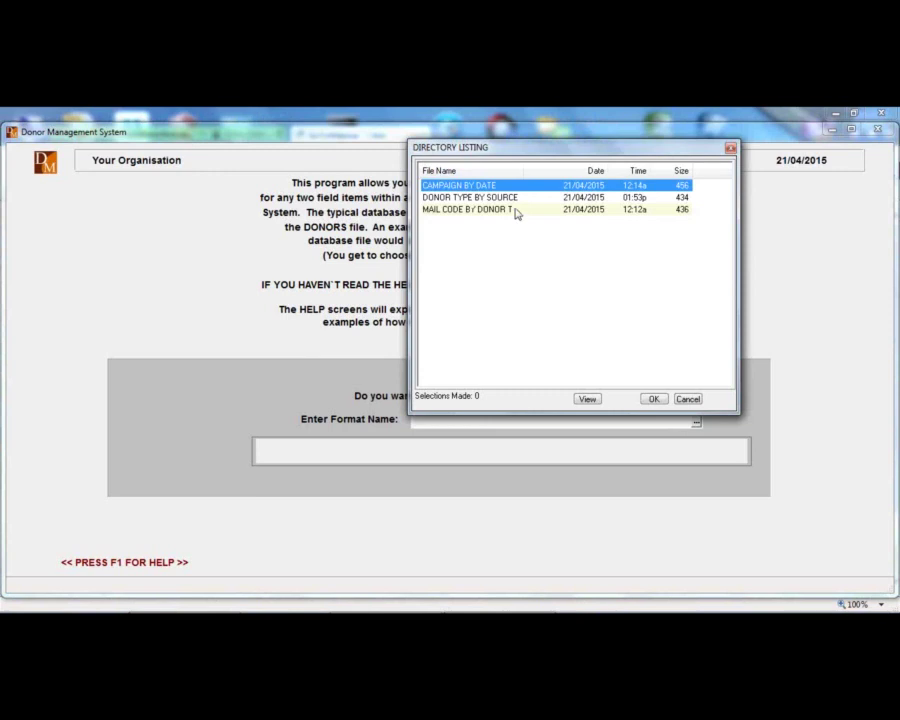
drag(522, 167, 537, 167)
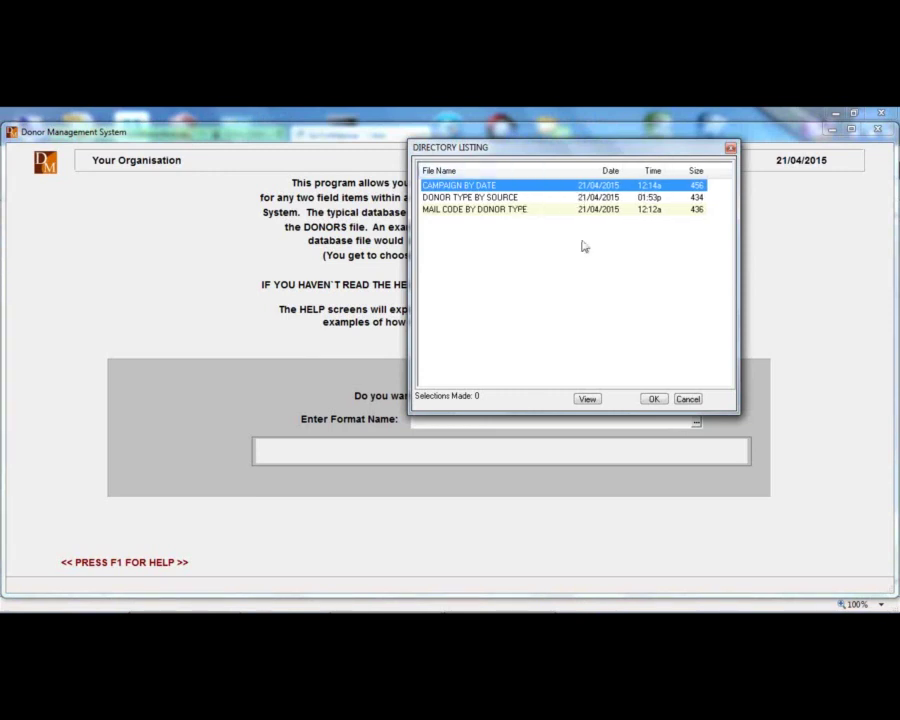
click(458, 198)
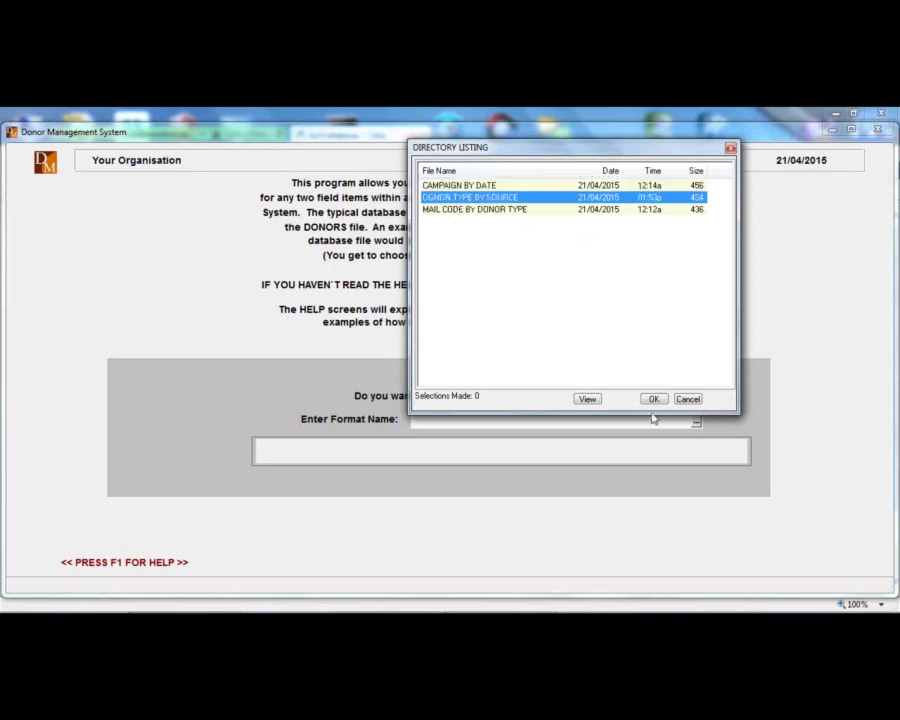
click(652, 398)
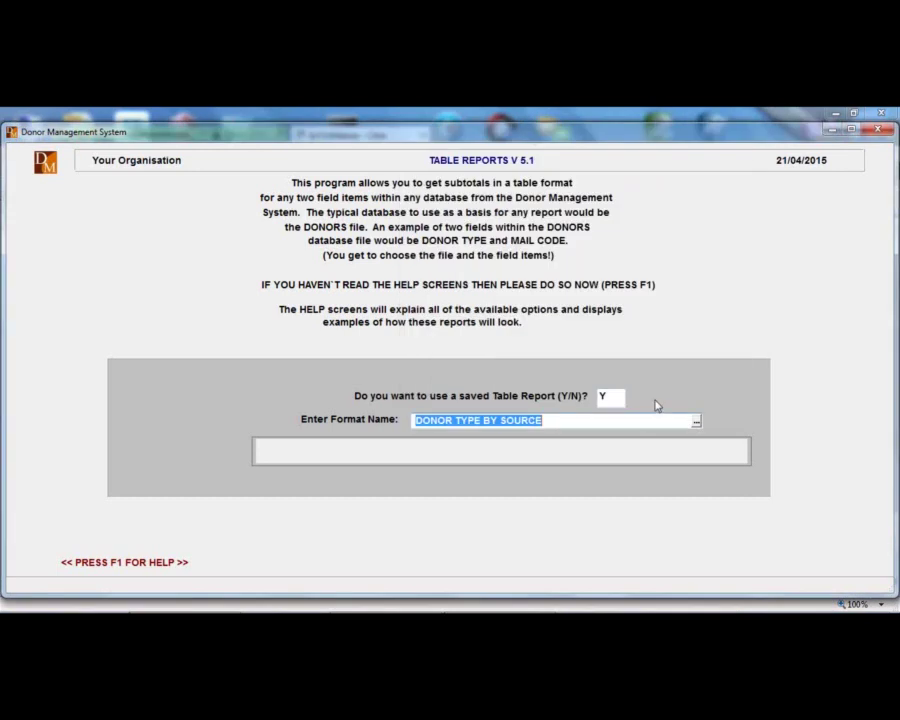
key(Return)
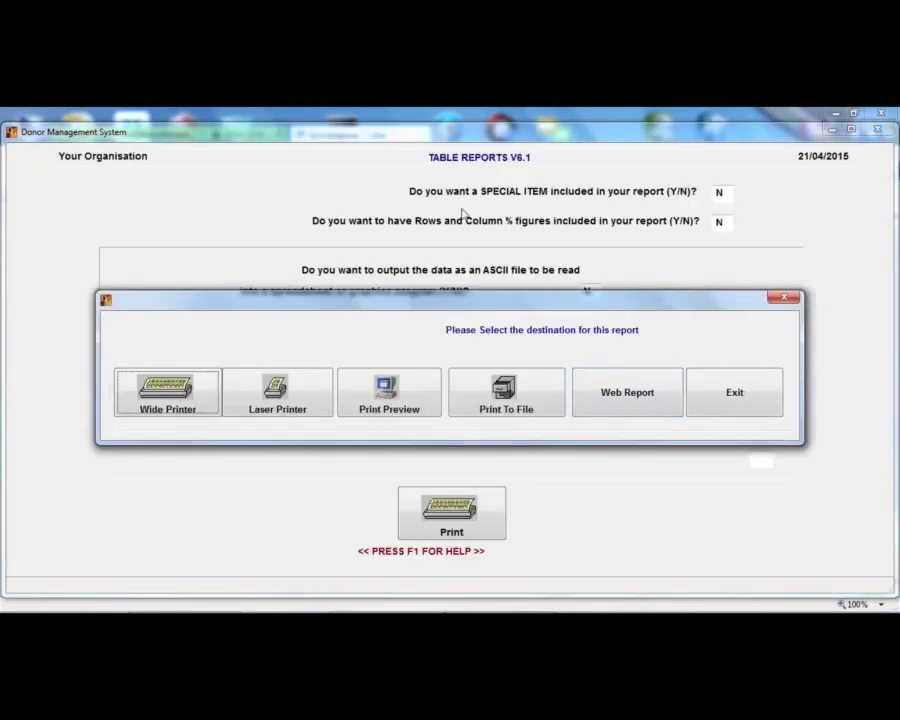
click(401, 396)
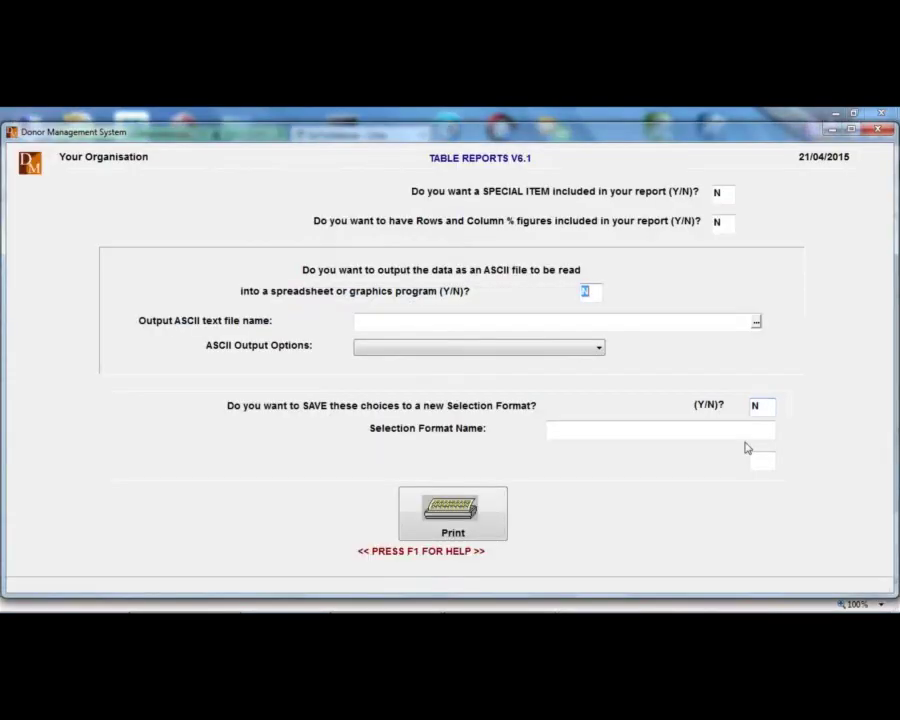
Include a special item in the report, declining total donations within a period and choosing DONATION TOTAL as the special total
key(shift+Tab)
key(shift+Tab)
text(Y)
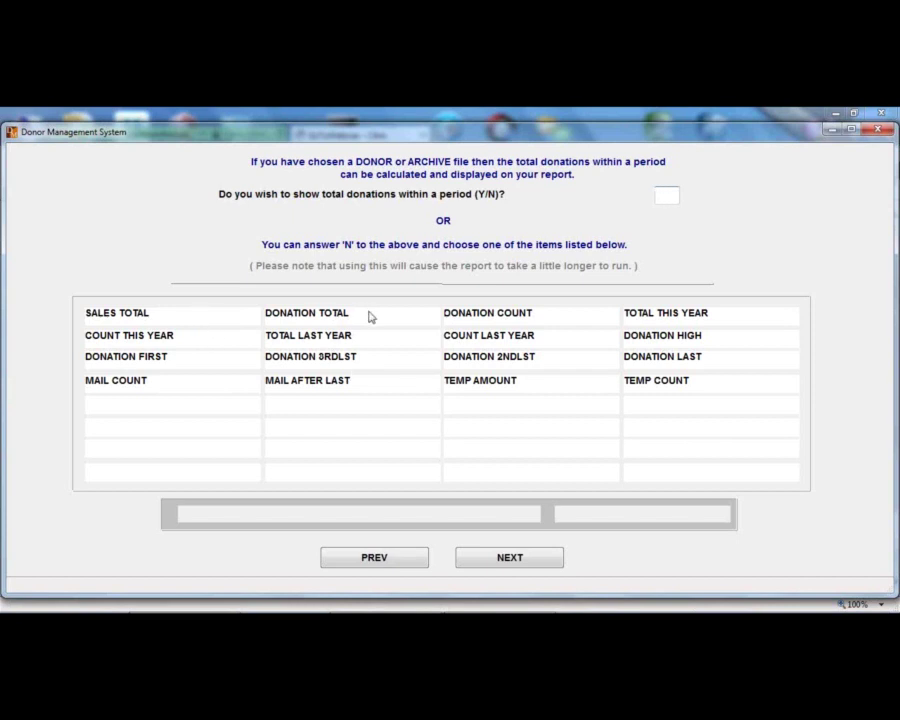
text(Y)
key(BackSpace)
text(N)
key(Return)
click(370, 317)
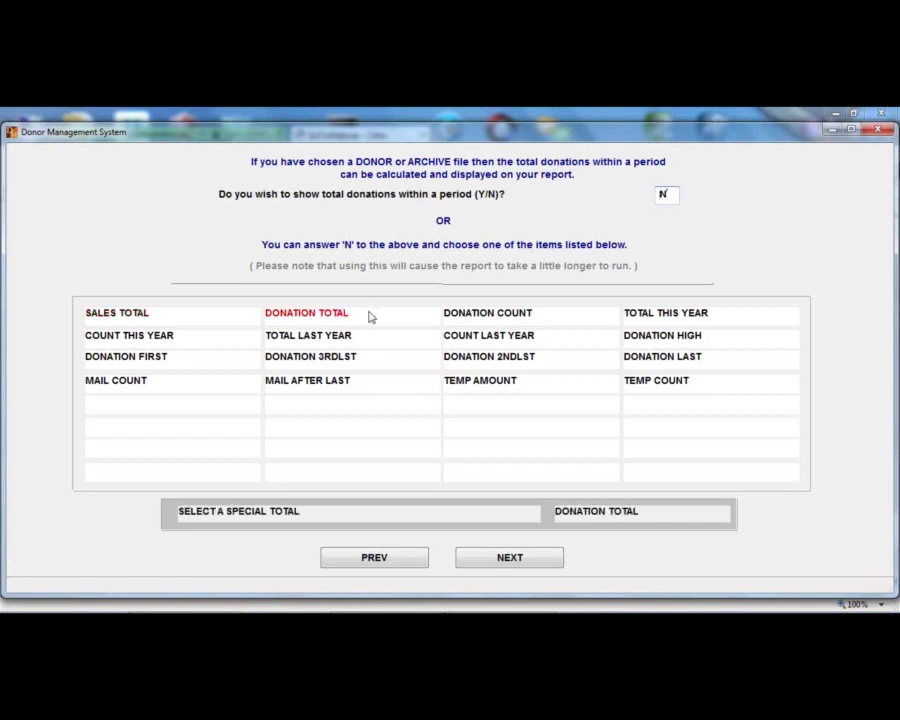
key(Right)
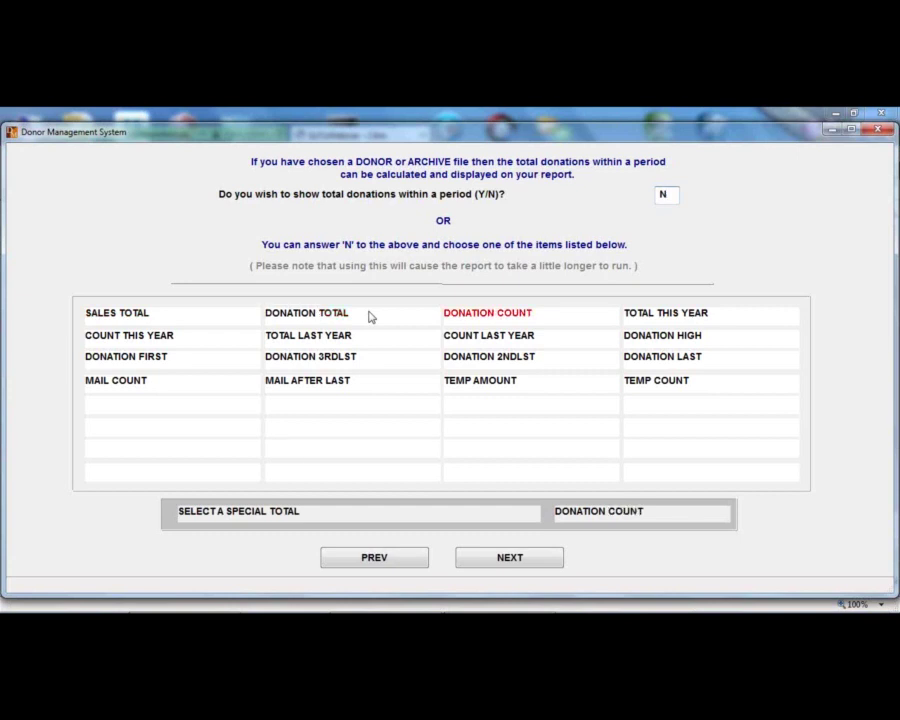
key(Left)
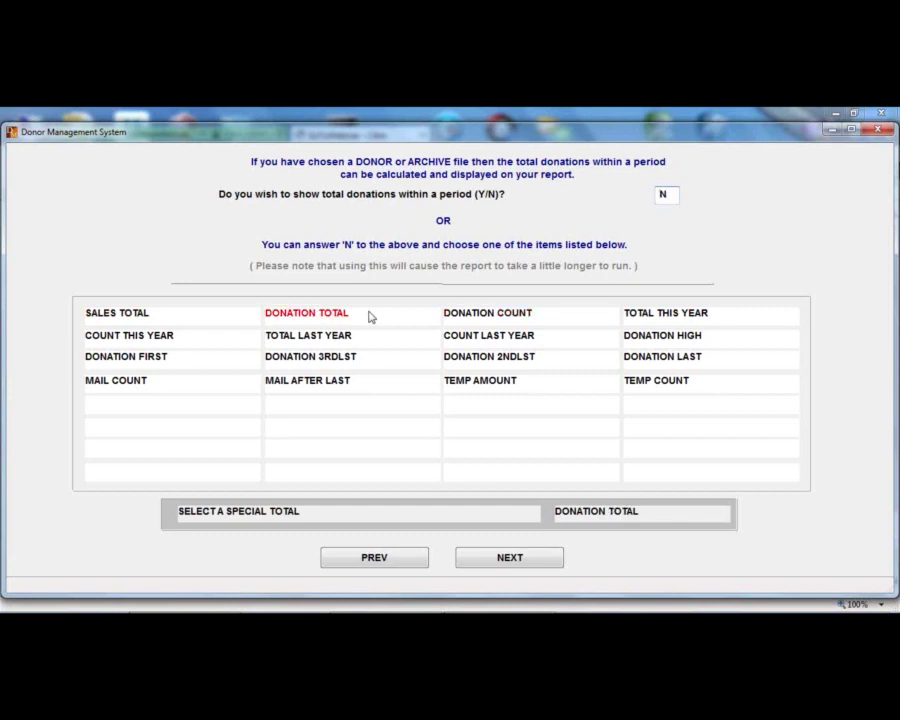
key(Return)
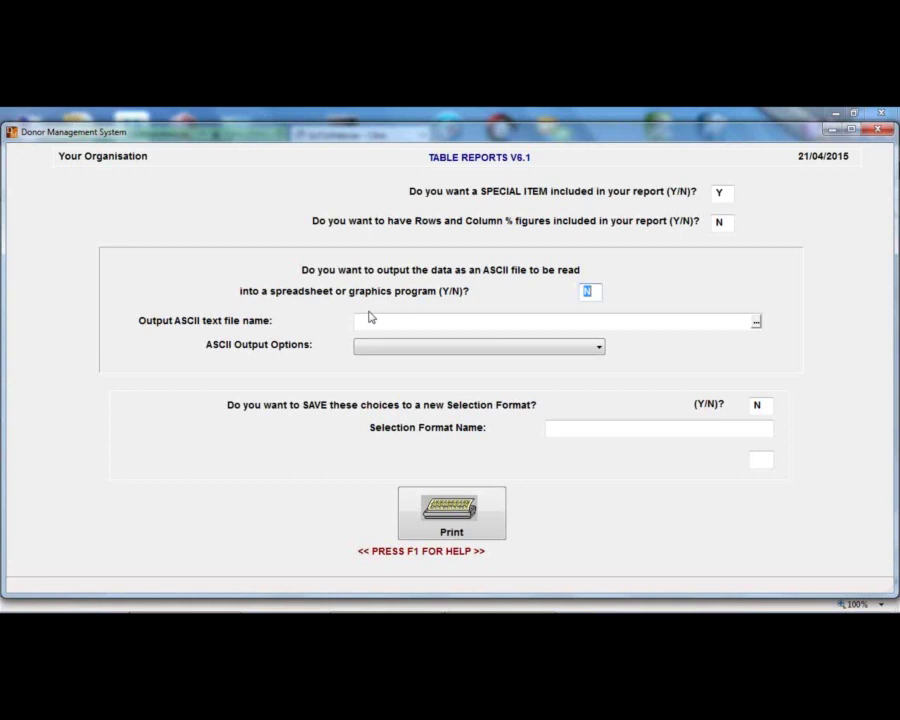
text(Y)
click(370, 317)
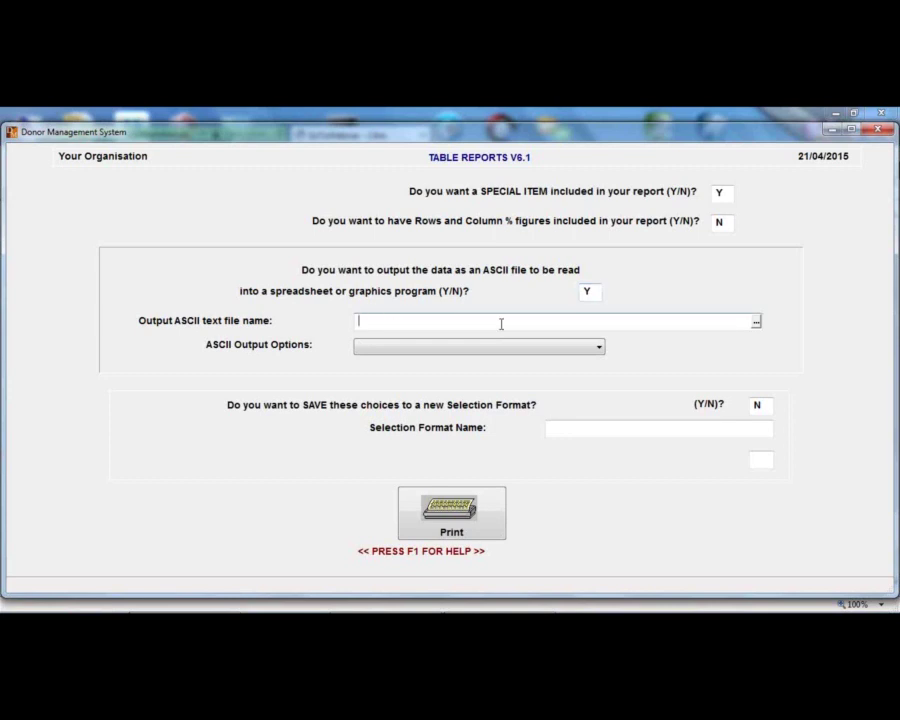
click(588, 291)
text(N)
Decline saving the choices to a new selection format and open the report in print preview
key(Tab)
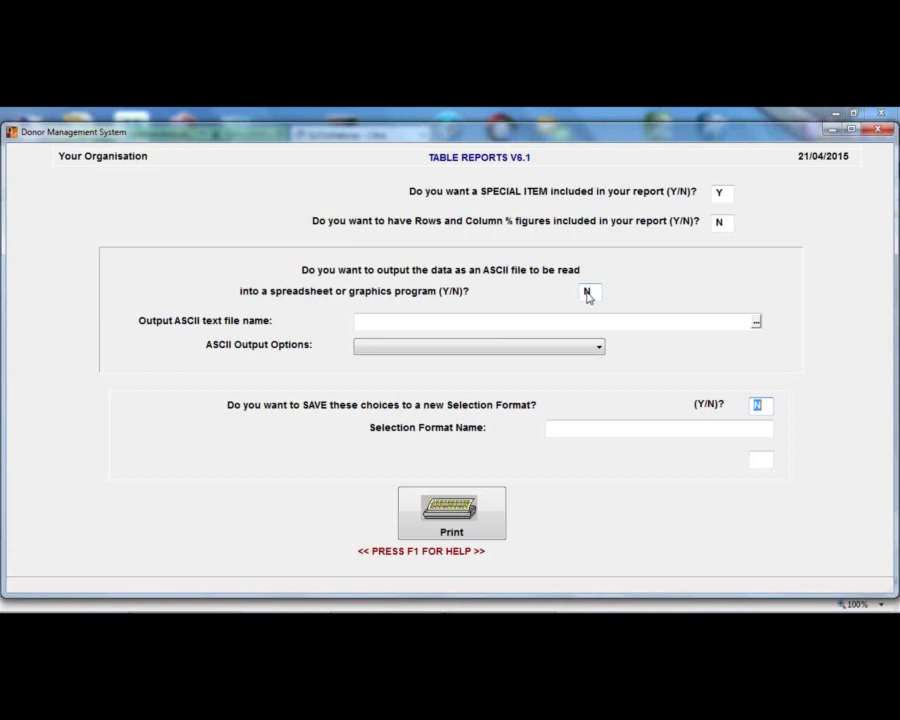
key(Tab)
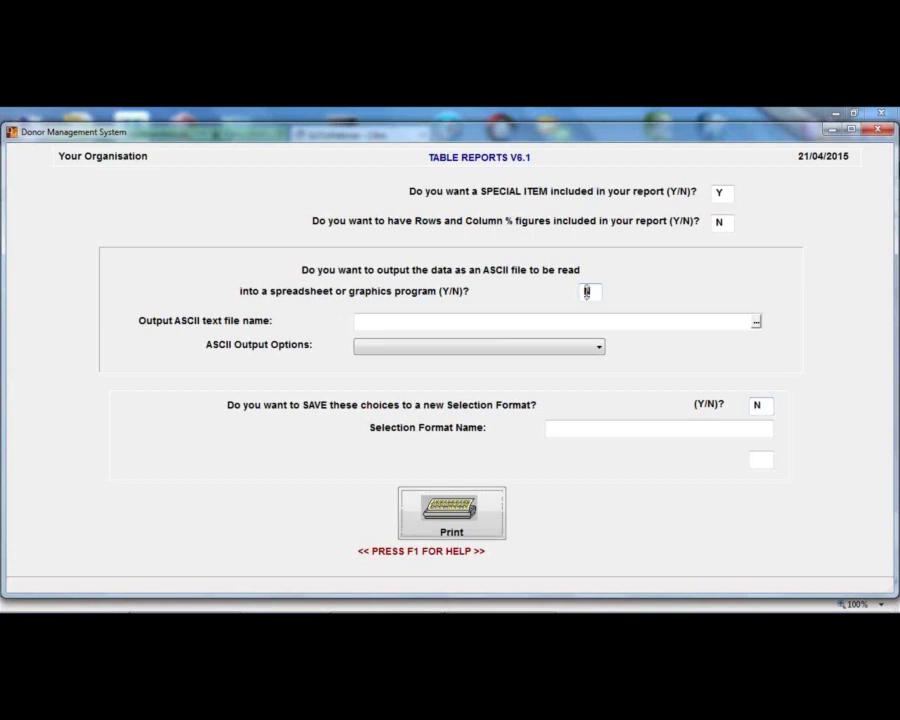
key(Return)
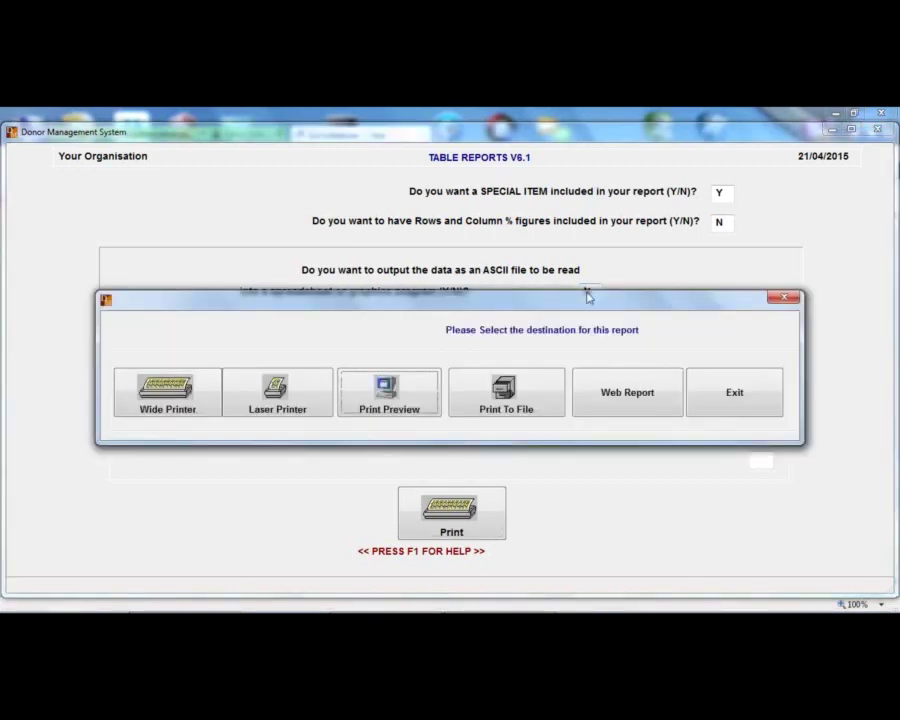
key(Return)
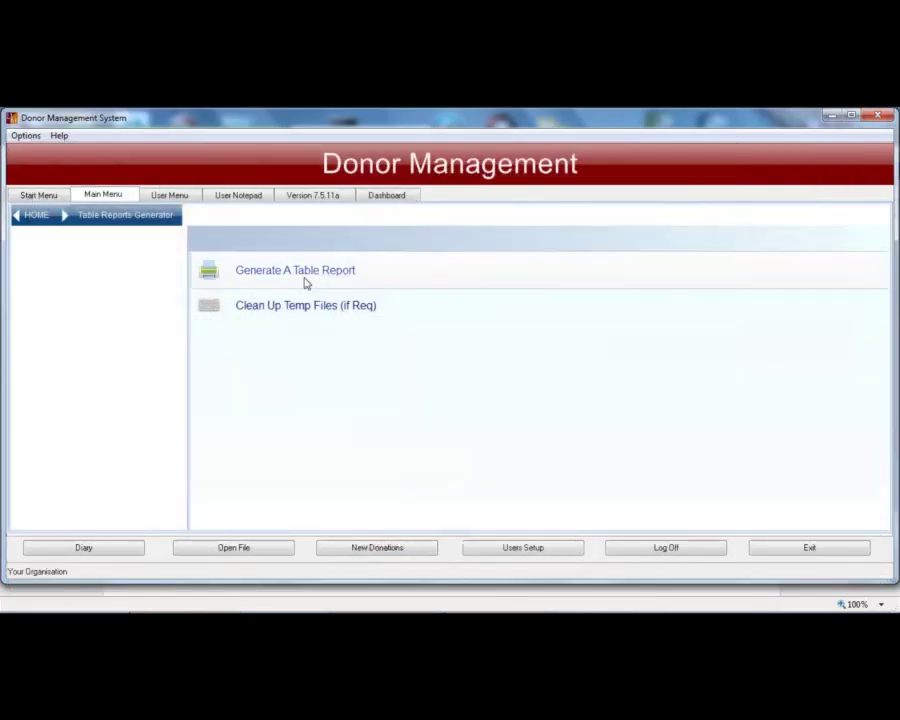
Start a new table report without a saved format, based on the DONATION file with no selection file or filter
click(305, 283)
click(422, 413)
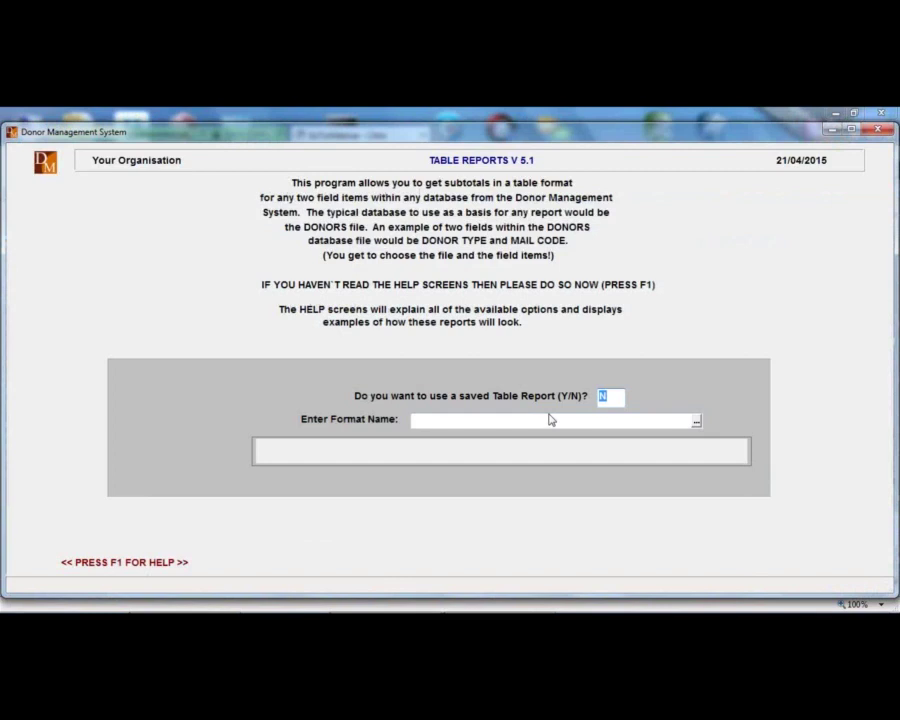
key(Return)
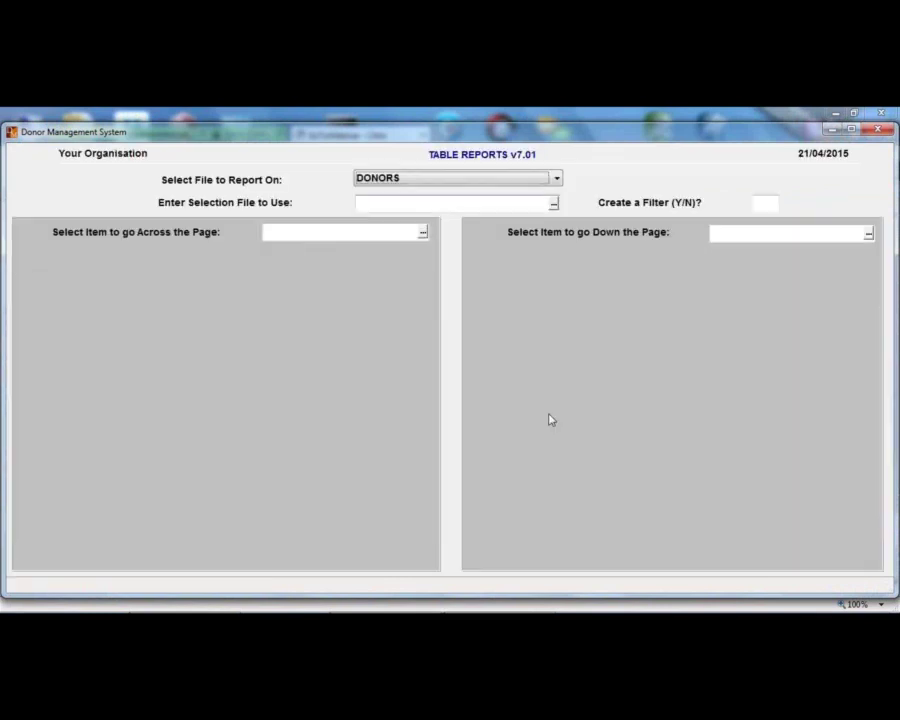
click(556, 180)
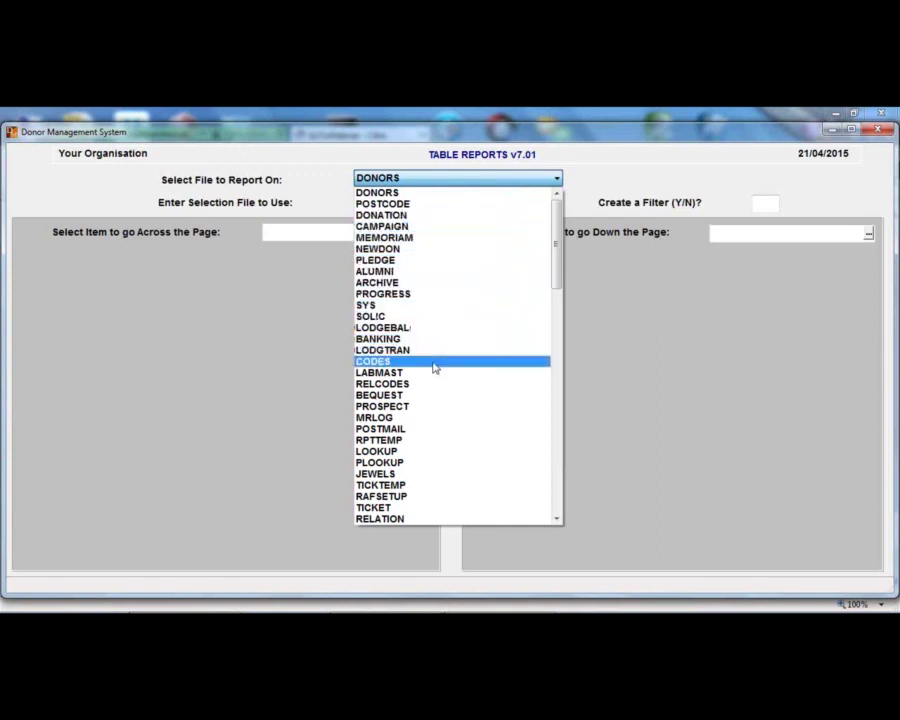
click(430, 220)
key(Tab)
key(Tab)
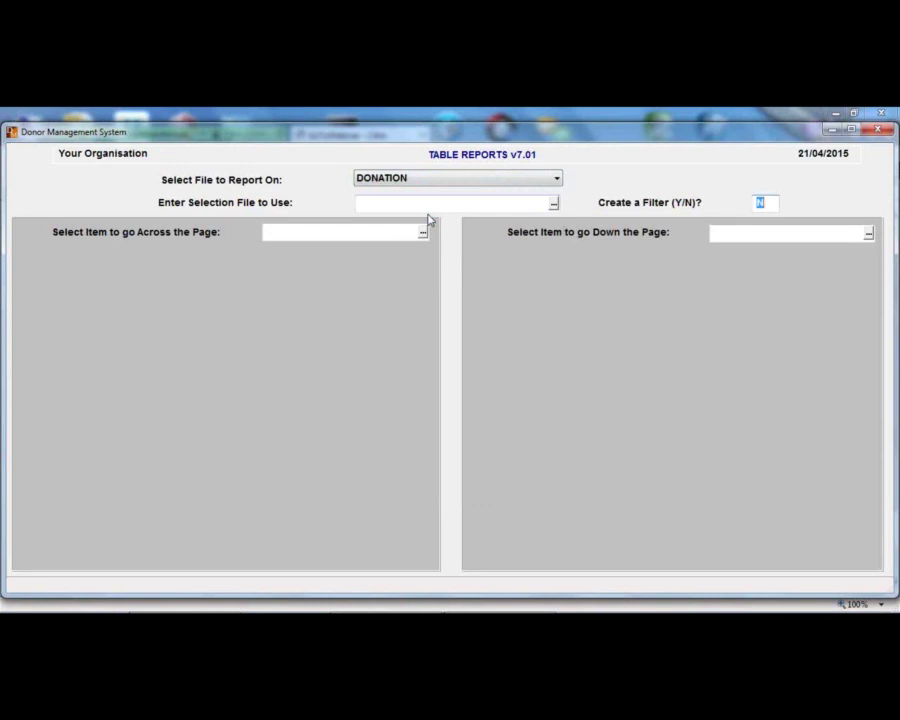
key(Tab)
Choose CAMPAIGN_CODE as the item across the page, without selecting specific values
click(423, 233)
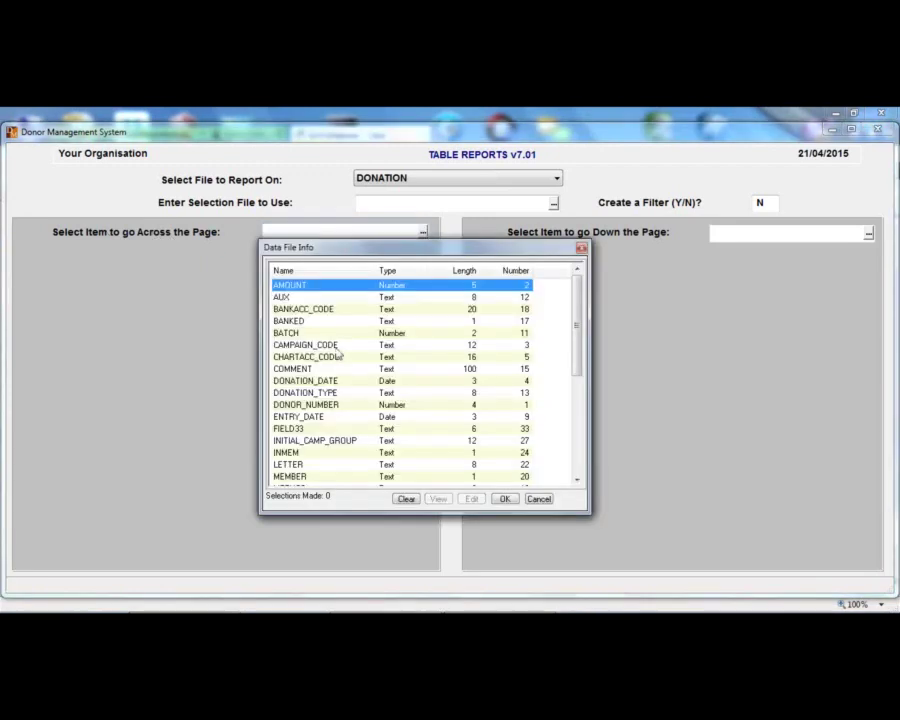
scroll(347, 317, down, 1)
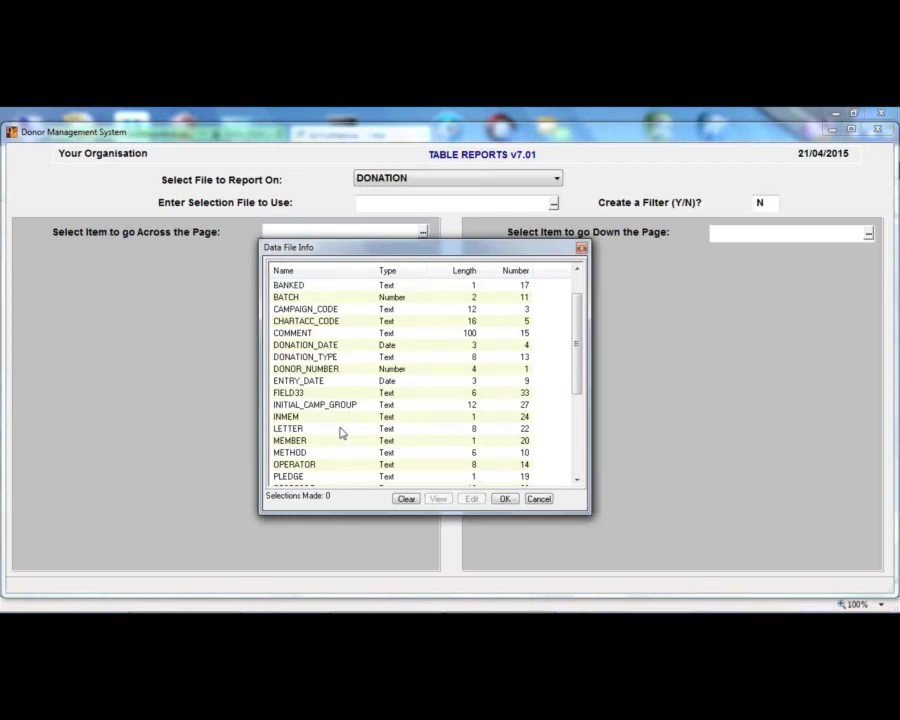
scroll(340, 432, down, 2)
scroll(340, 432, up, 1)
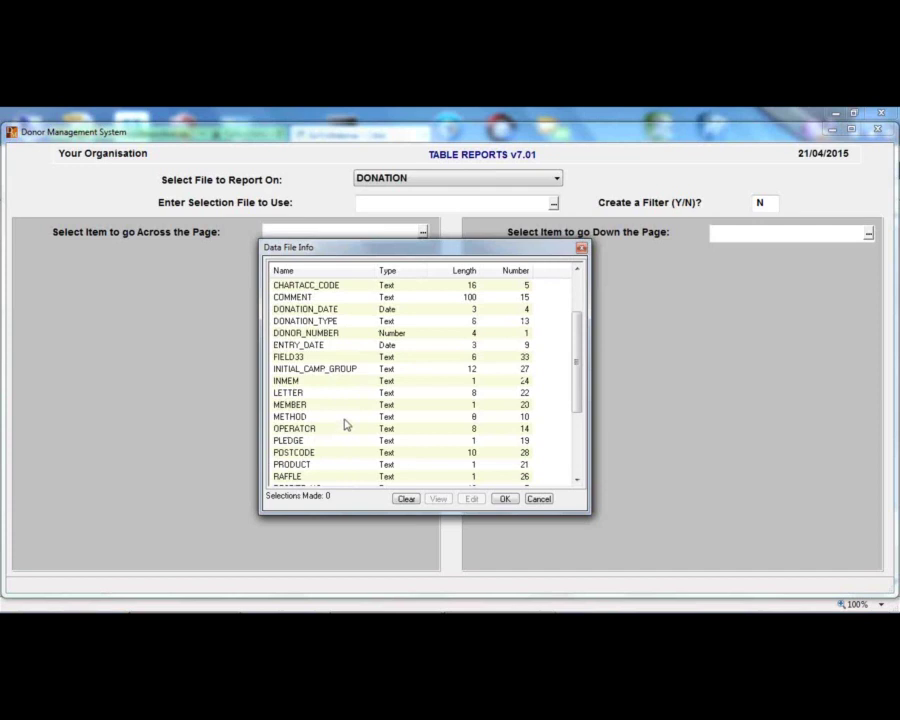
scroll(345, 420, up, 2)
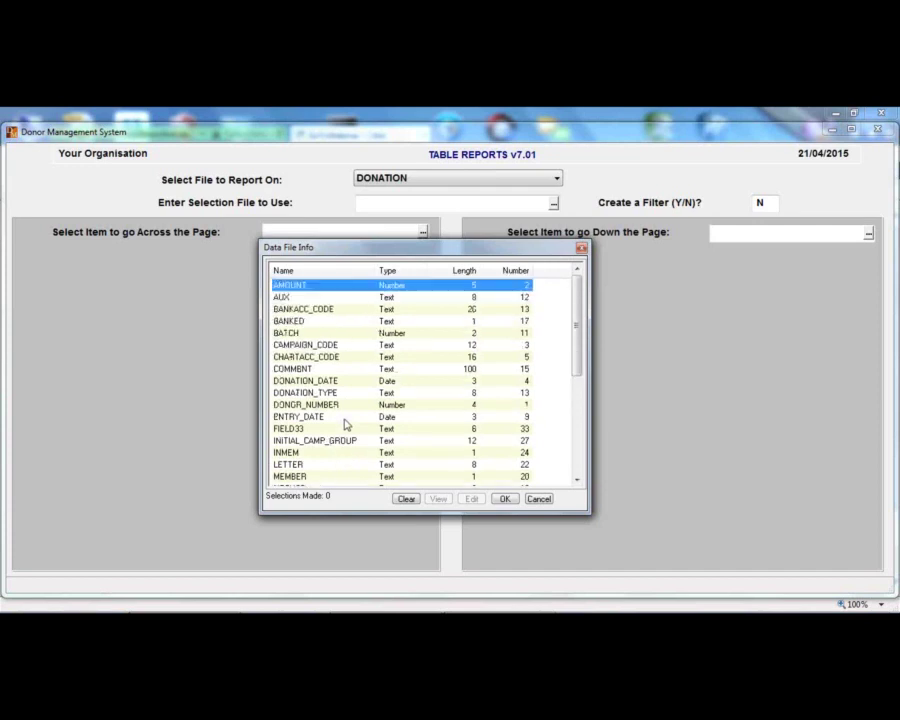
click(300, 358)
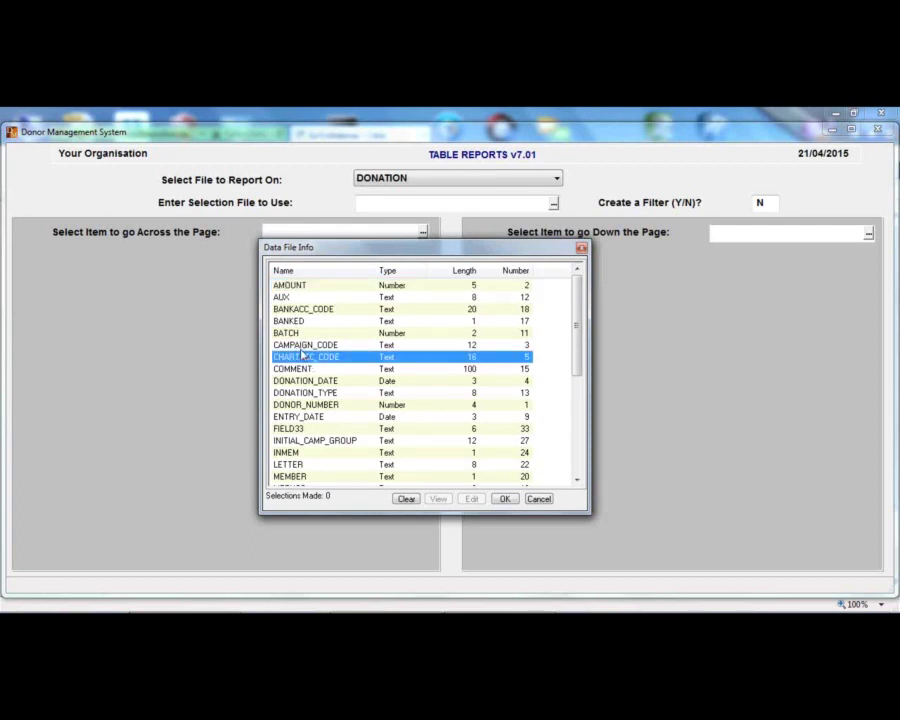
click(299, 345)
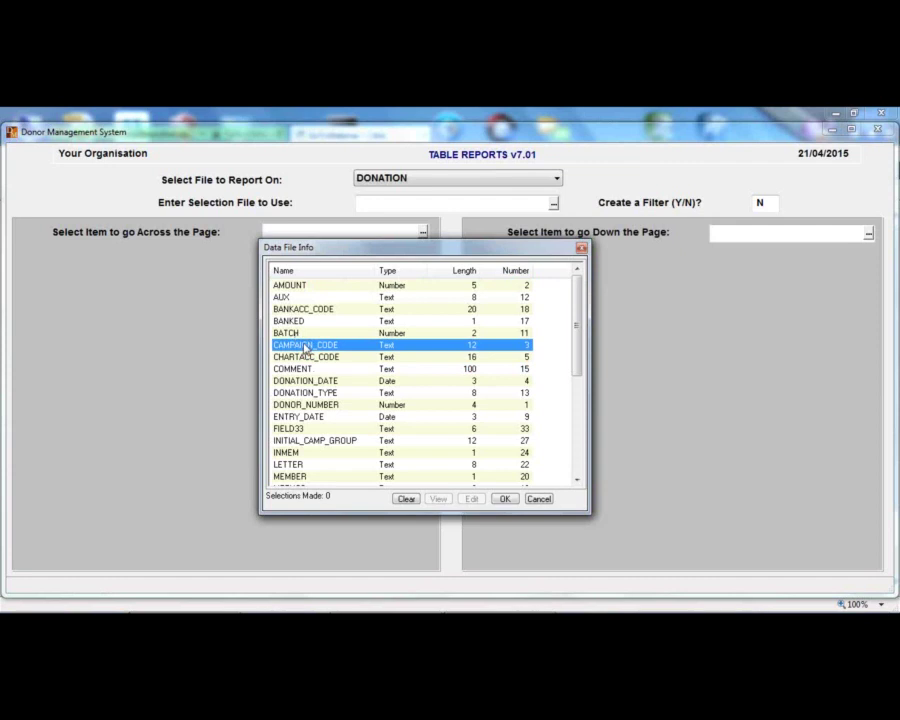
double_click(305, 345)
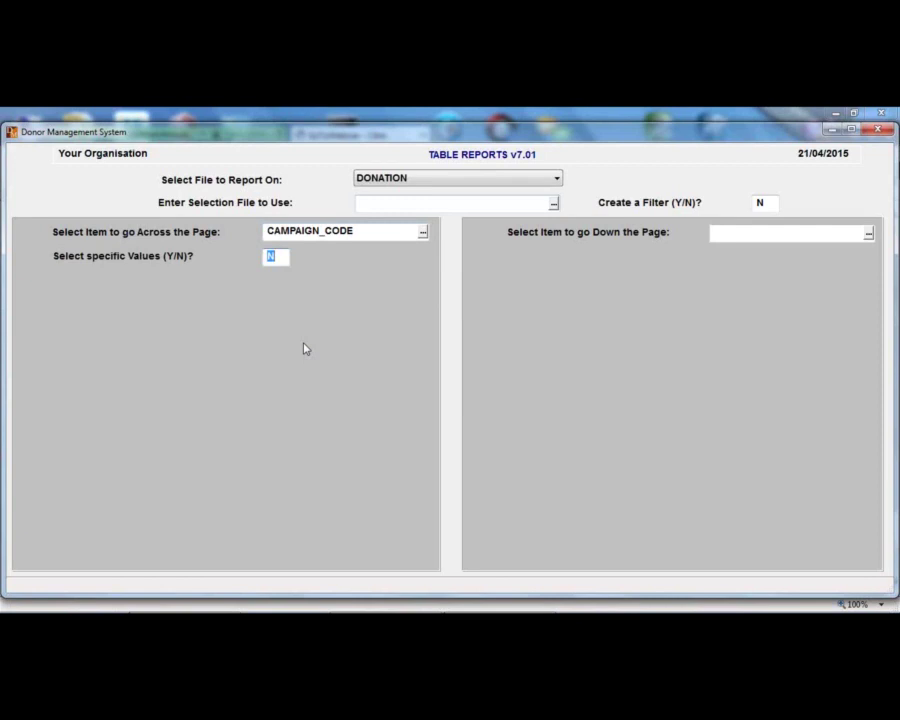
key(Return)
Choose DONATION_DATE as the item down the page and group the dates by year
click(869, 234)
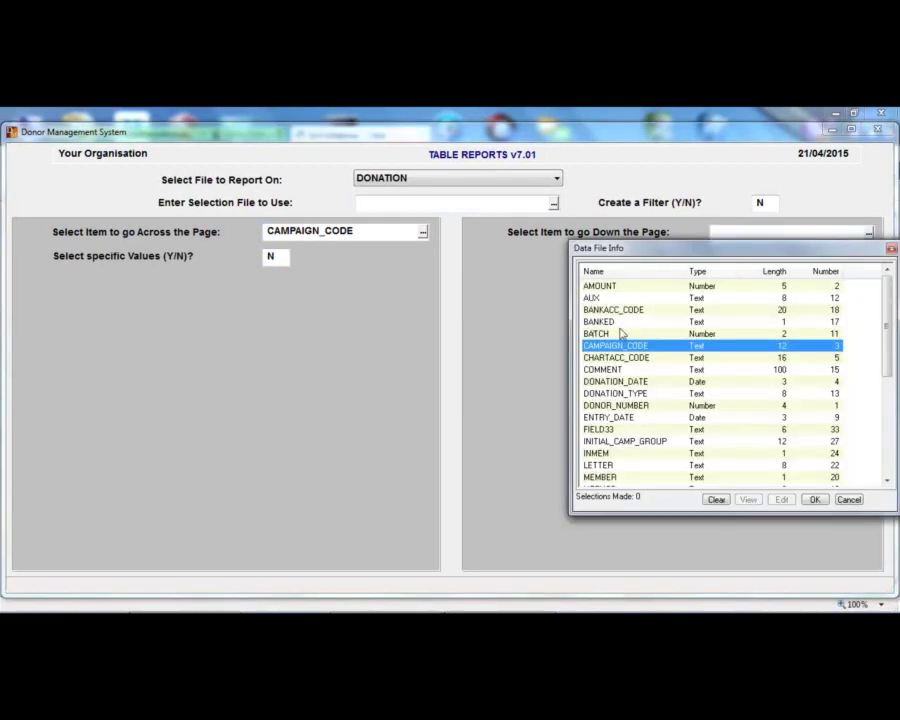
double_click(596, 385)
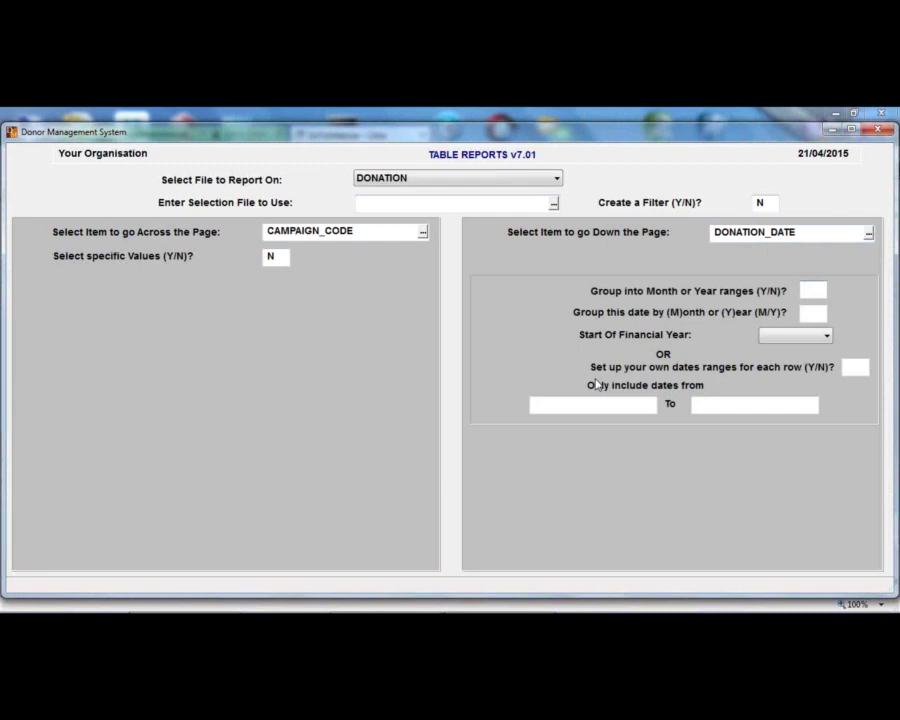
text(Y)
text(Y)
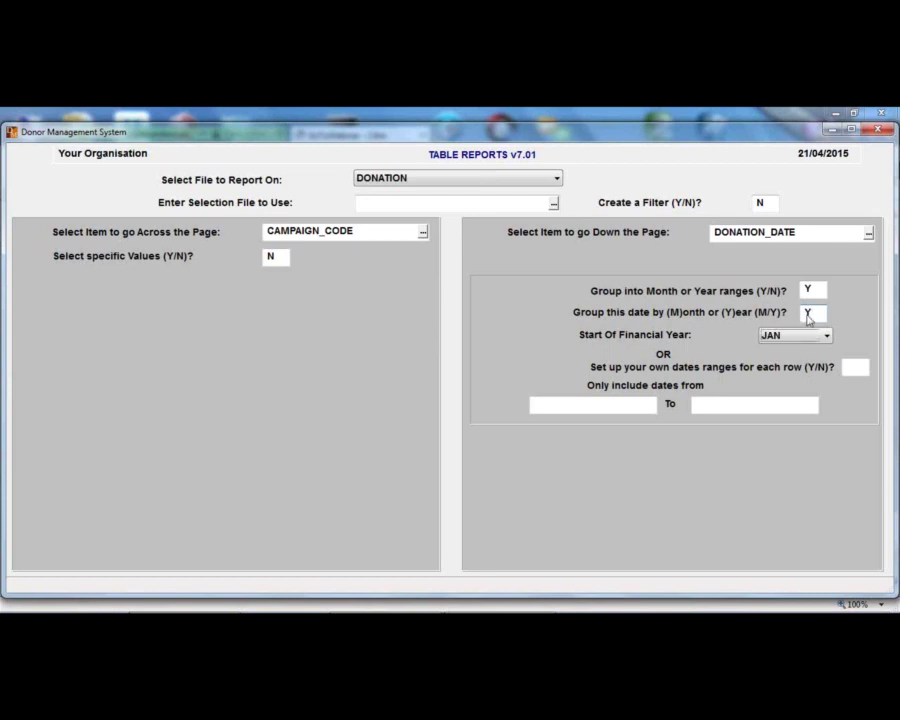
Go through the months for the start of the financial year and settle on JAN
key(Down)
key(Down)
key(Down)
key(Down)
key(Down)
key(Down)
key(Up)
key(Up)
key(Up)
key(Up)
key(Up)
key(Up)
key(Tab)
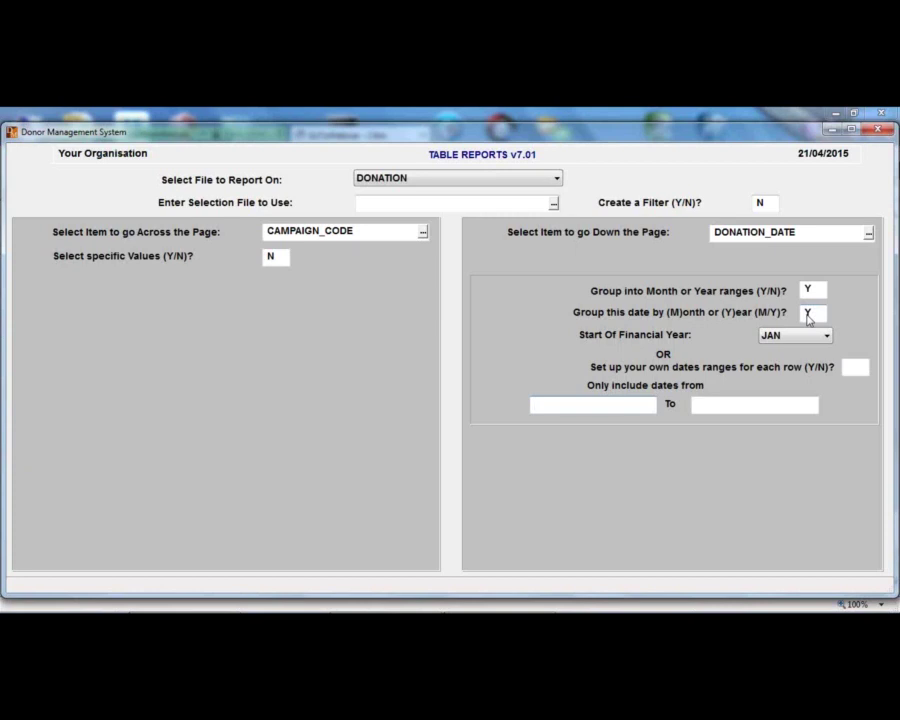
Include only dates from 01/01/2010 to 21/04/2015, with BLANK and OTHER rows for anything outside the range
text(010110)
key(Tab)
text(t)
key(Tab)
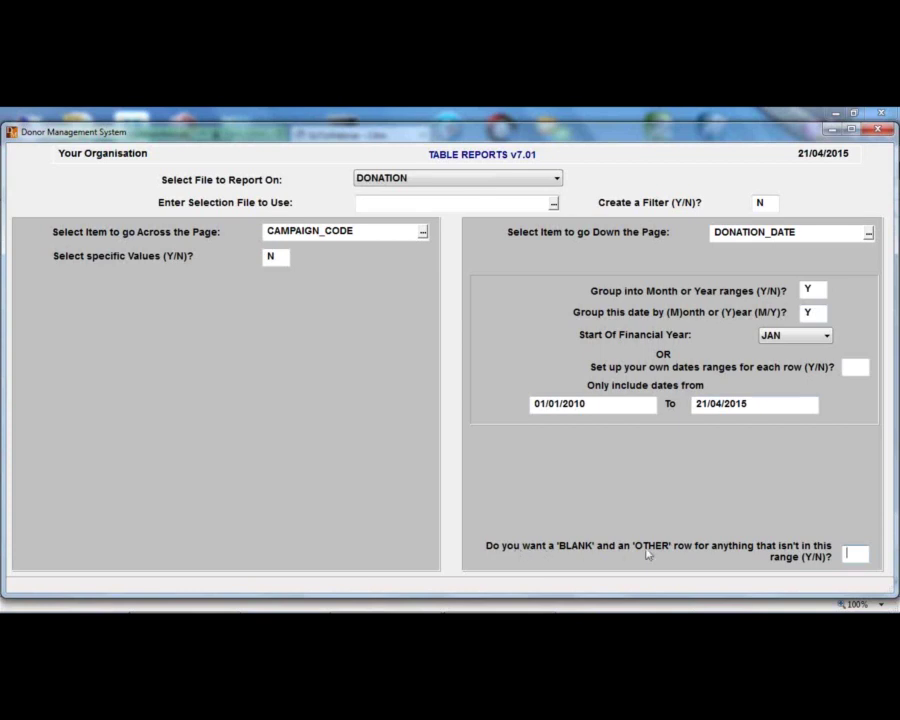
click(846, 553)
text(N)
key(Return)
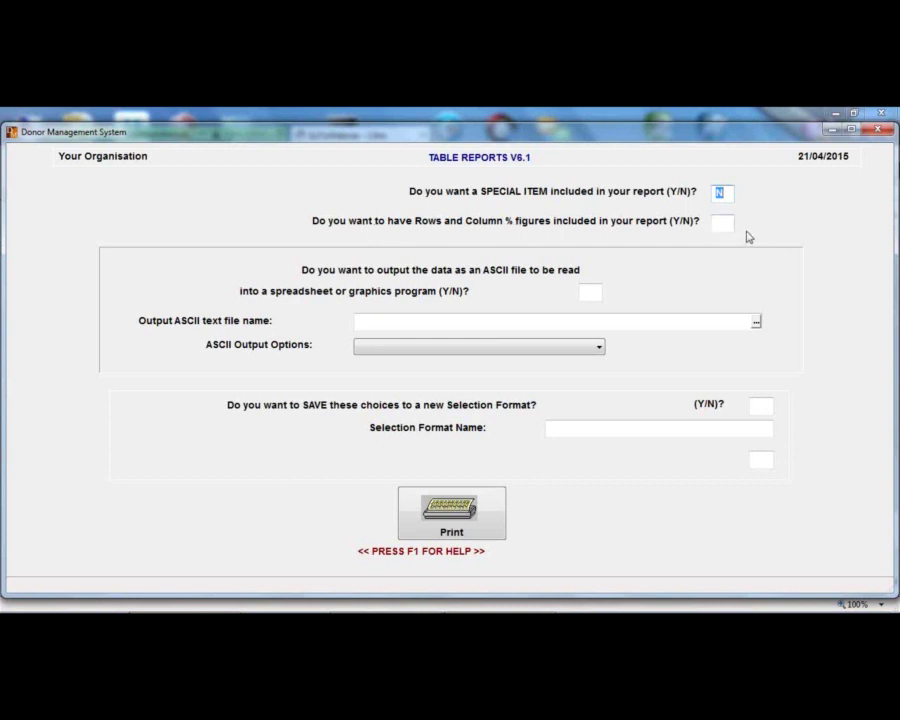
Decline the special item, percentage figures, ASCII output and saved format, and open the report in print preview
key(Return)
key(Return)
key(Return)
key(Return)
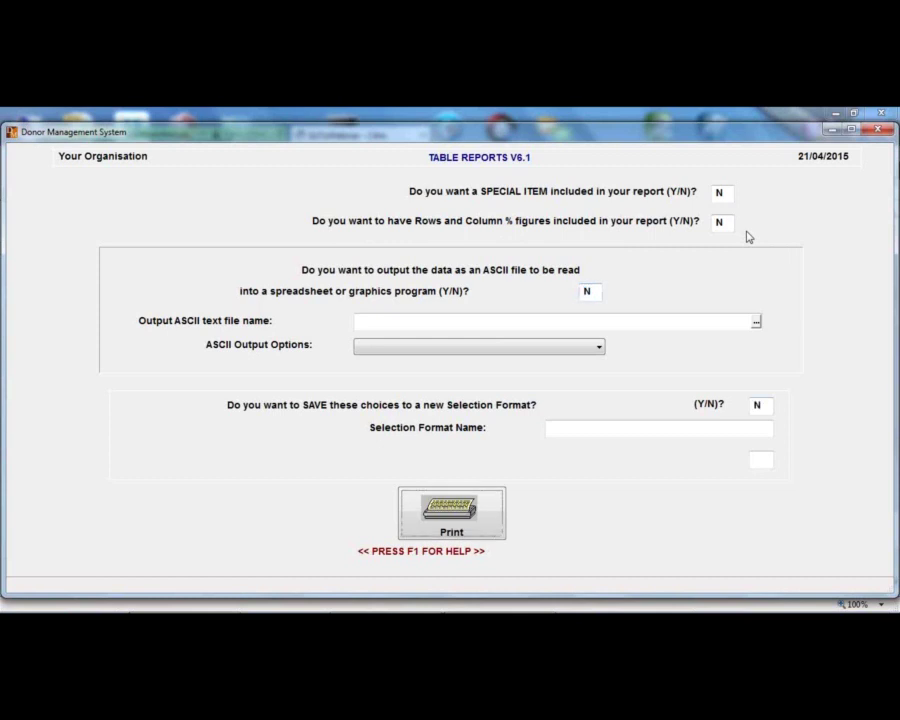
key(Return)
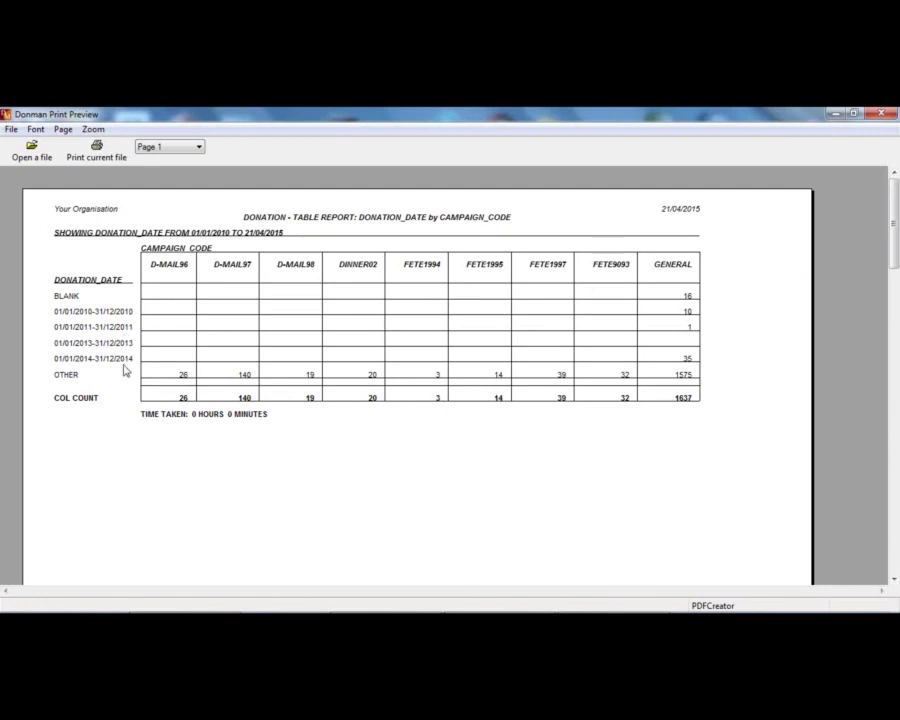
Look over the yearly rows and campaign columns of the donation date by campaign code report
scroll(125, 370, down, 1)
scroll(125, 370, up, 1)
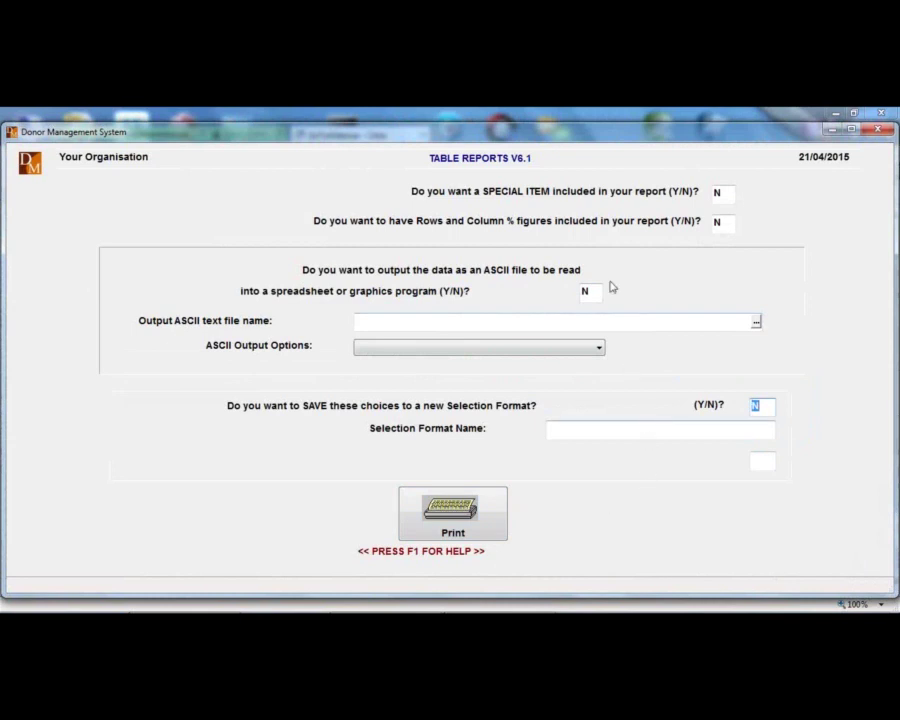
key(Return)
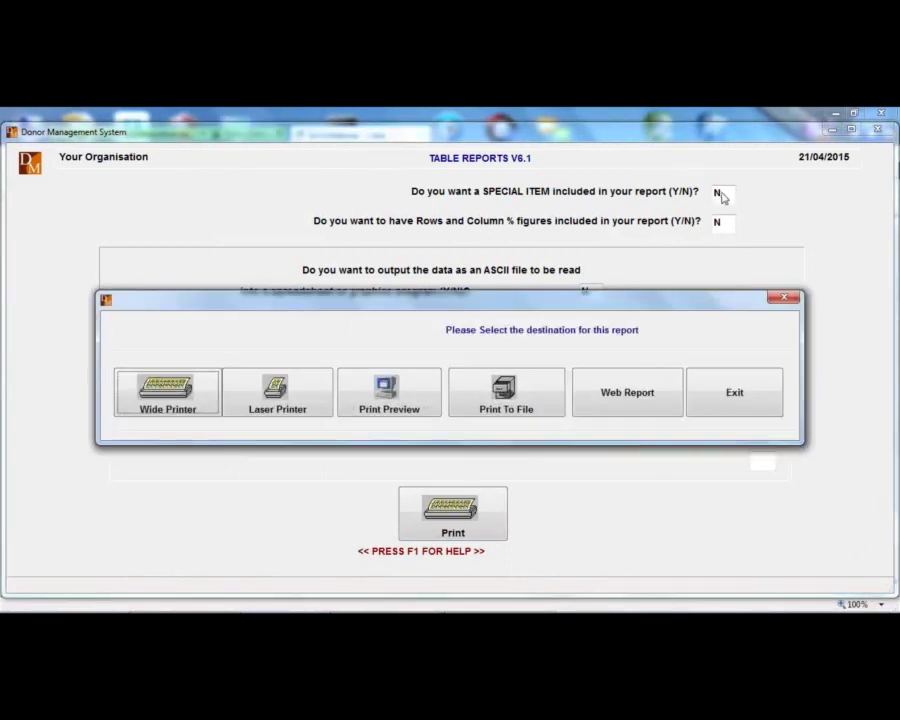
key(Tab)
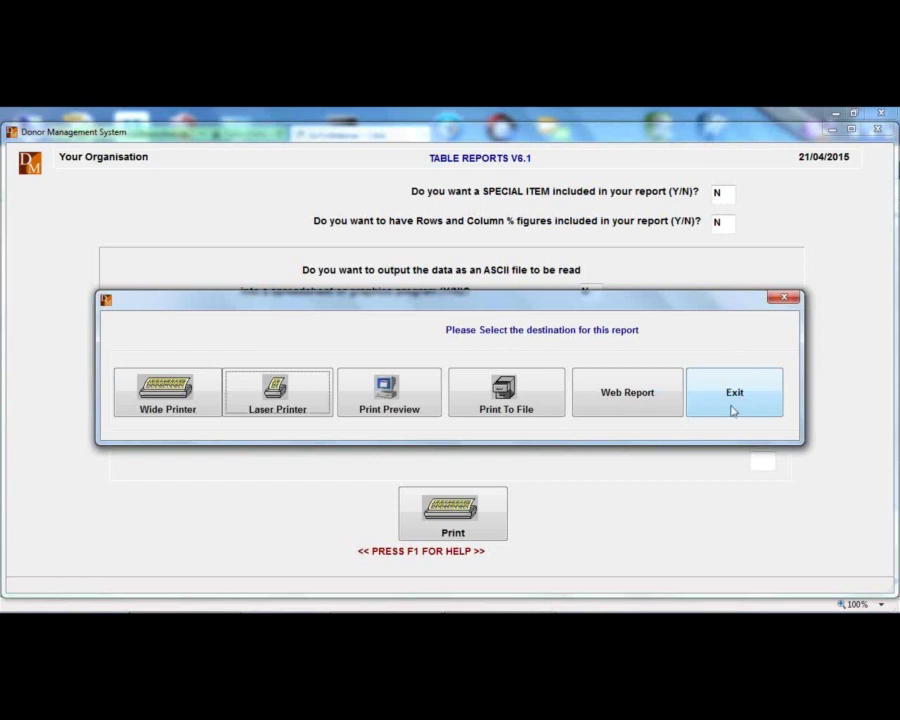
click(731, 410)
Include a special item in the table report, with AMOUNT as the special total
key(shift+Tab)
key(shift+Tab)
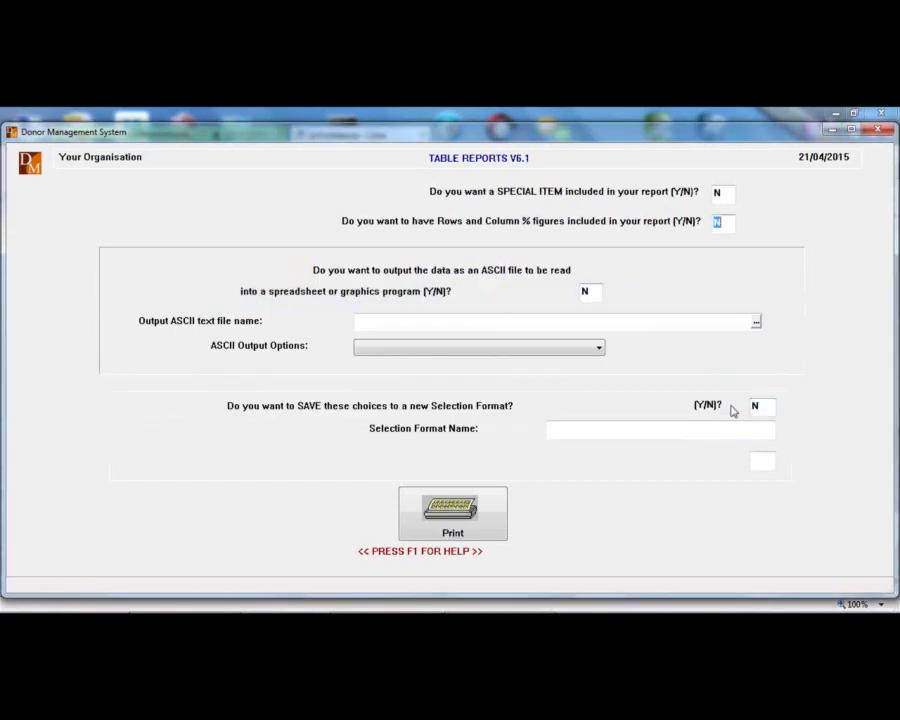
text(Y)
key(Return)
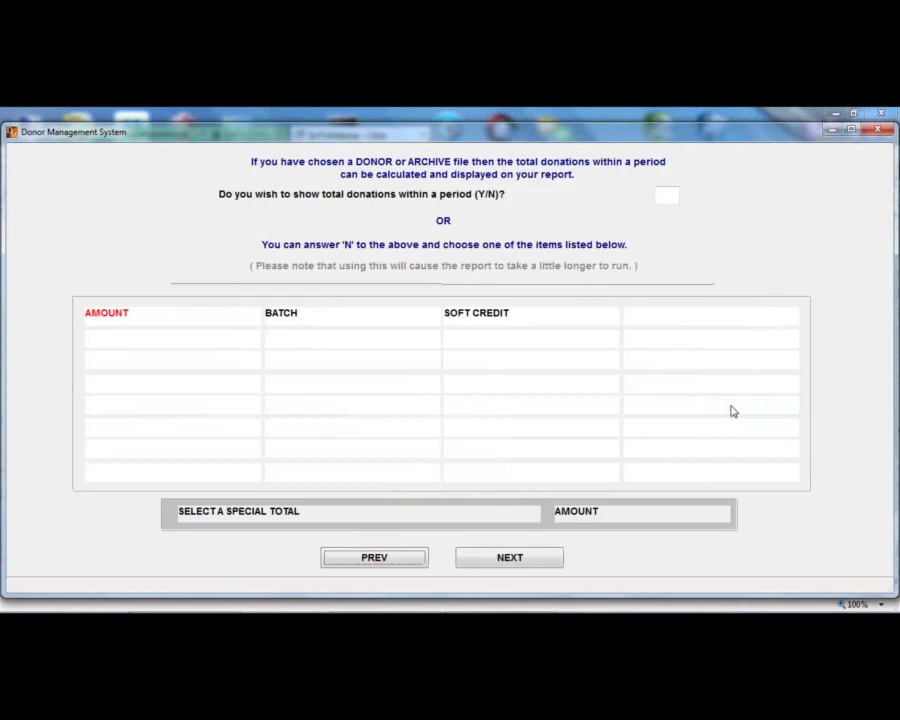
key(Return)
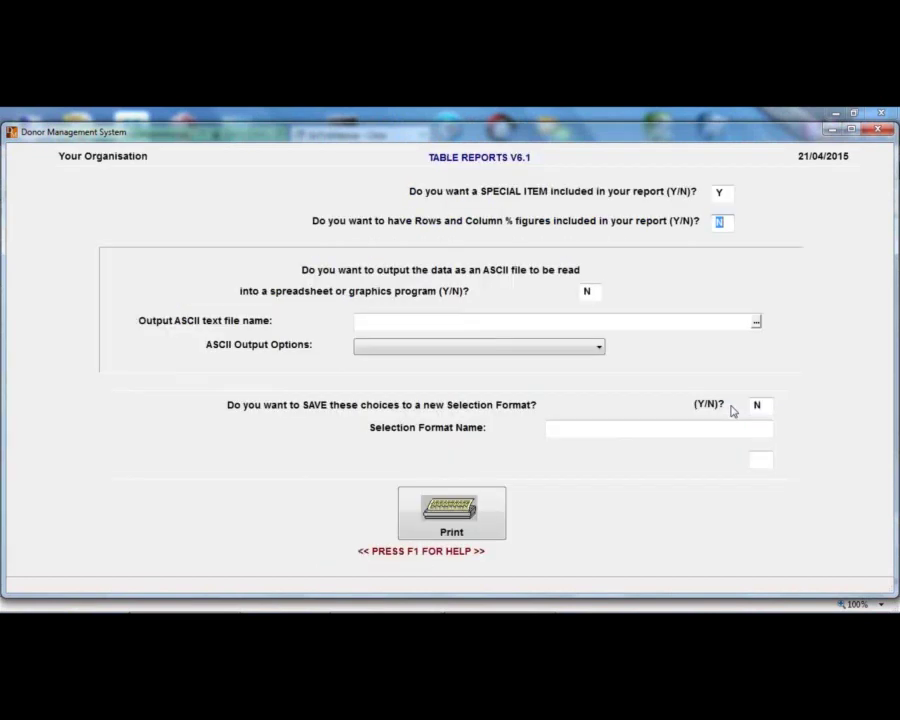
Include row and column percentage figures, keep ASCII output and format saving declined, and open the report in print preview
text(Y)
key(Return)
key(Return)
key(Return)
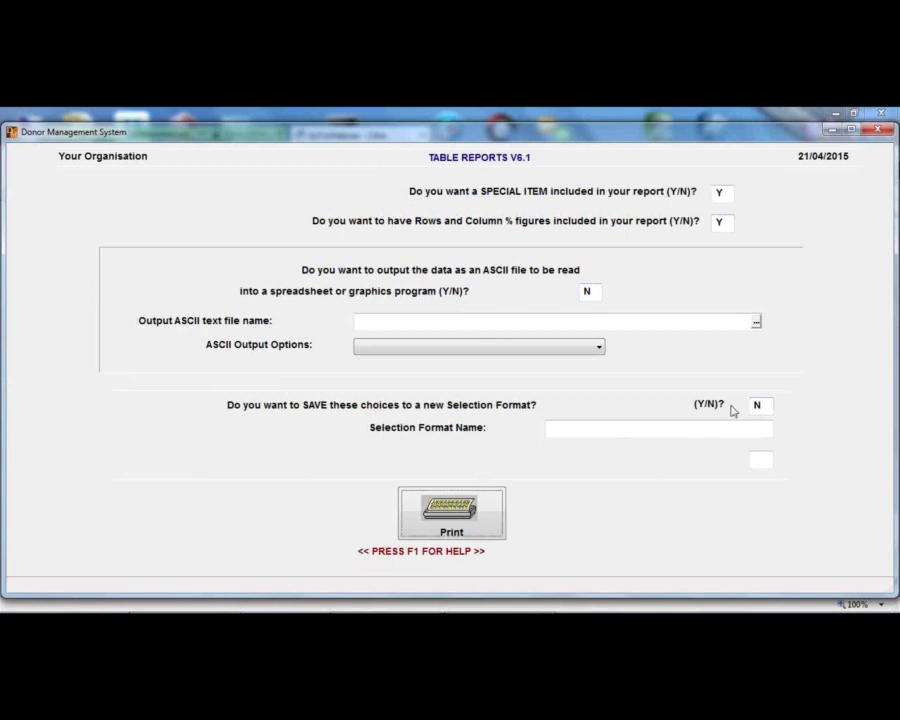
key(Return)
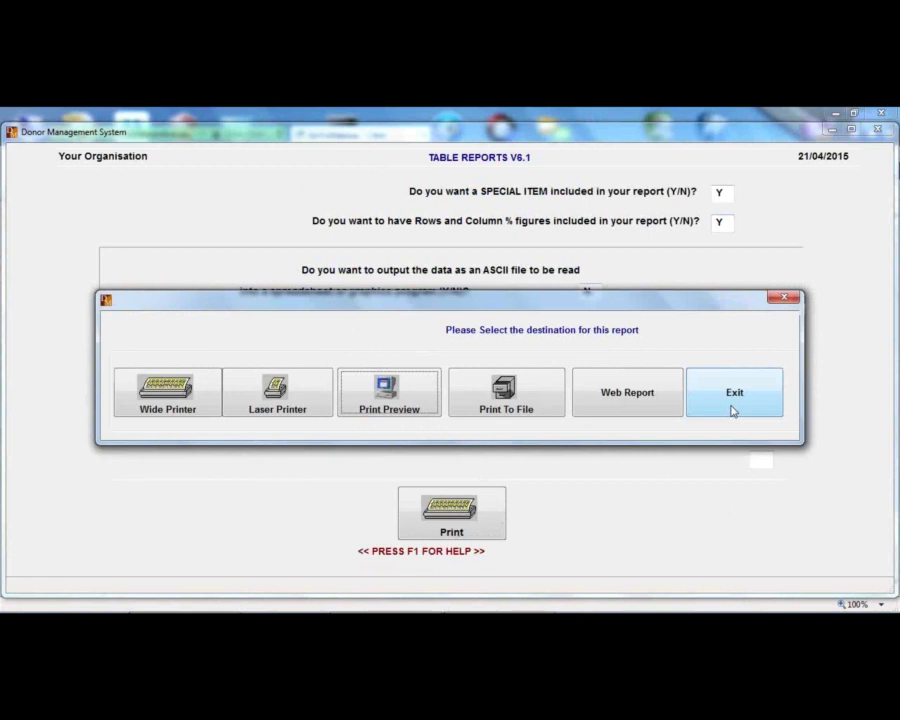
click(733, 405)
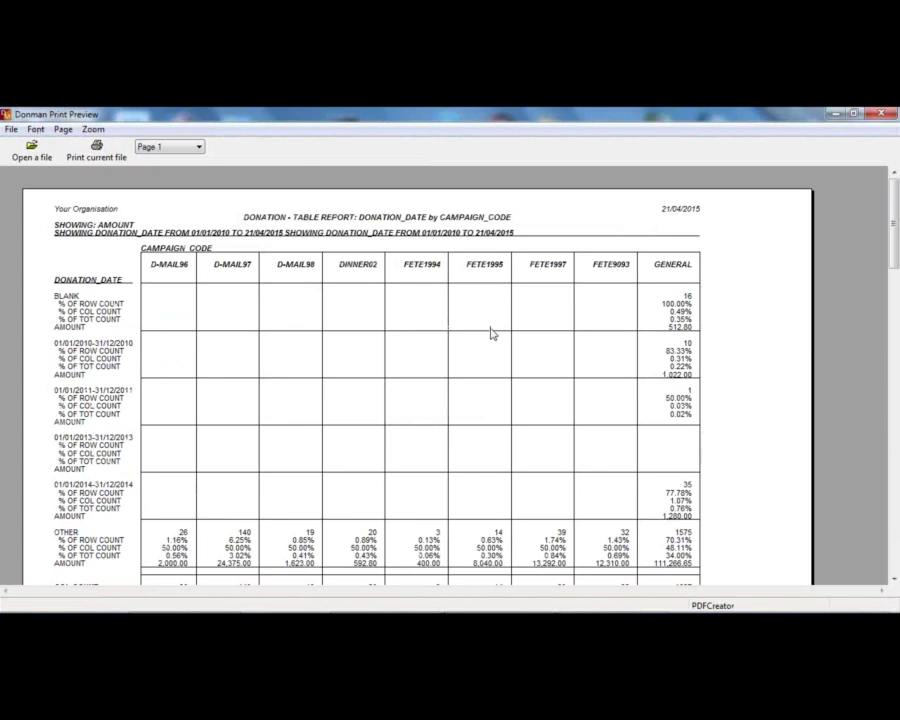
Examine the counts, percentages and amounts per year and campaign on the first page of the report
scroll(520, 325, down, 1)
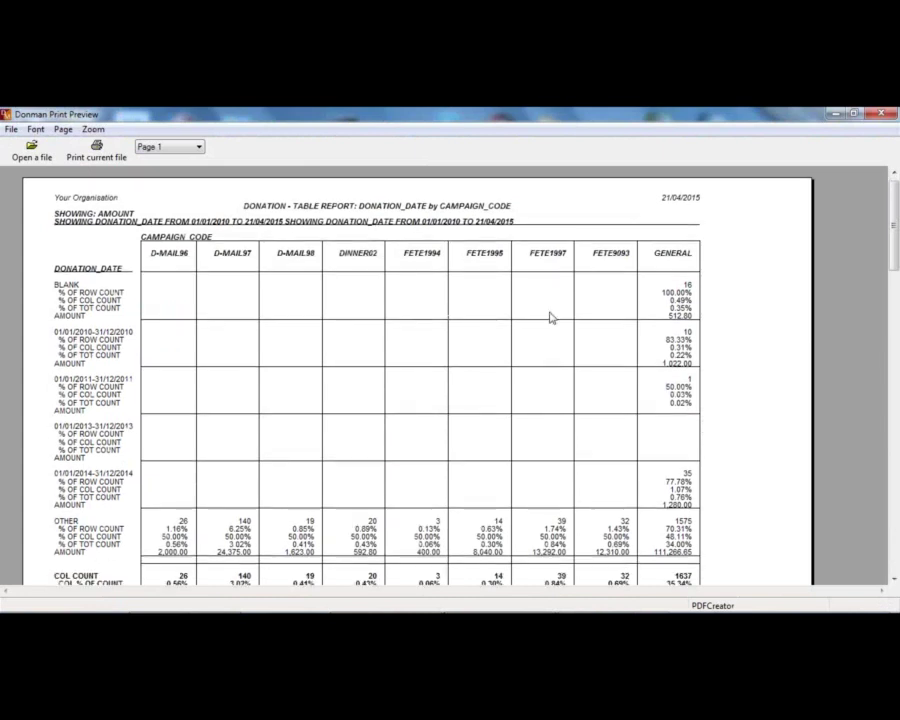
scroll(551, 315, down, 2)
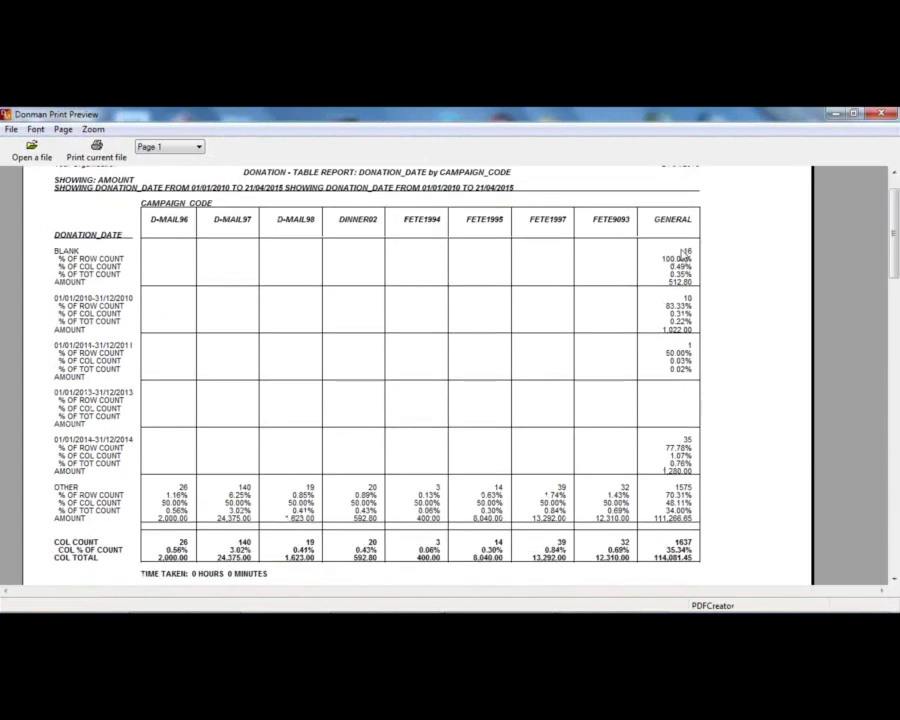
scroll(655, 310, down, 1)
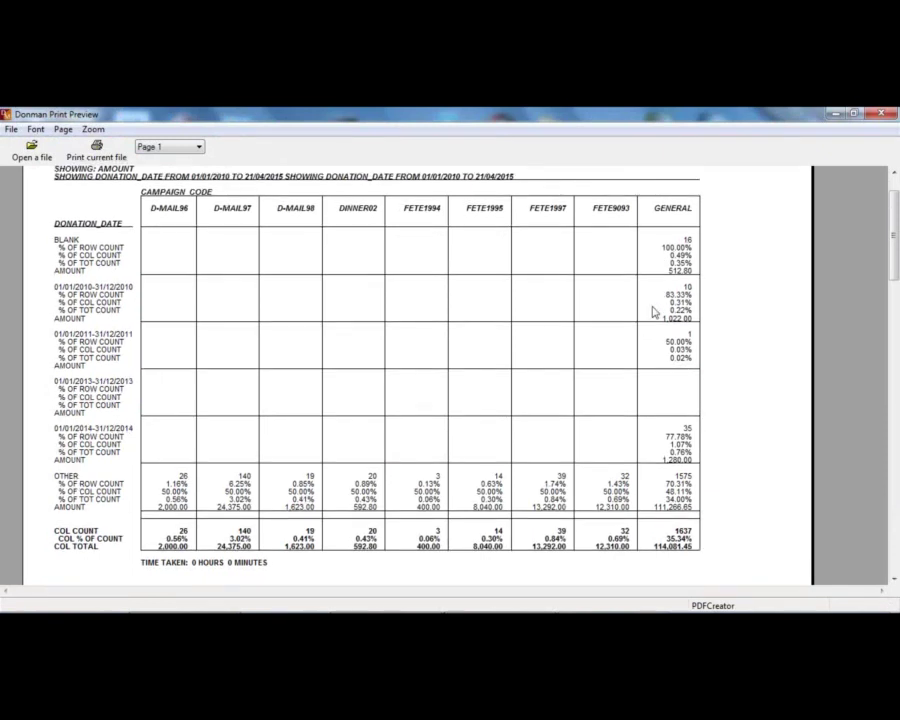
scroll(652, 312, down, 3)
scroll(645, 321, up, 4)
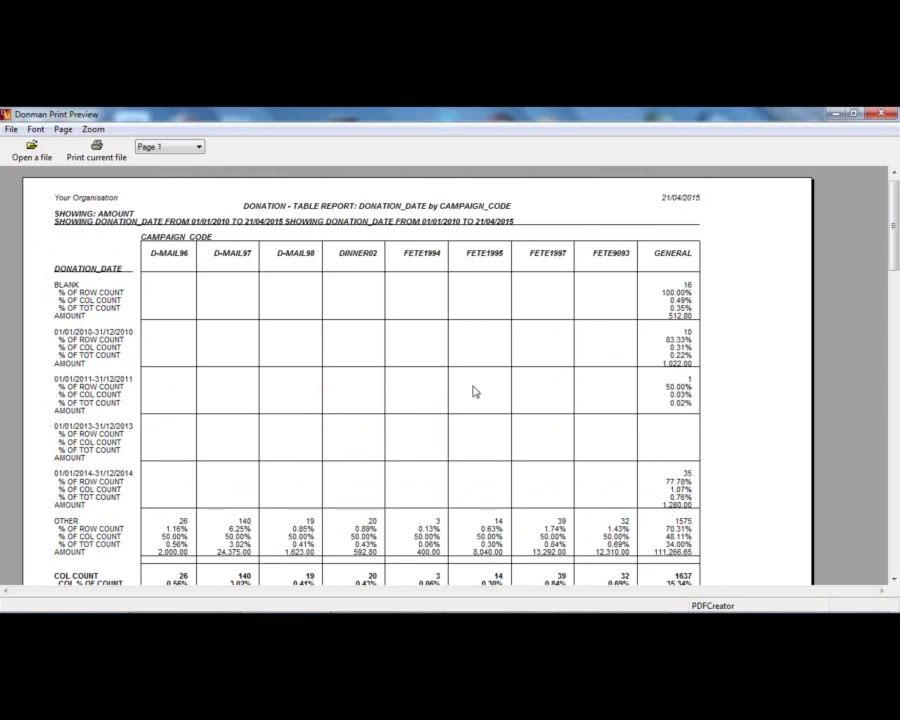
scroll(474, 391, down, 1)
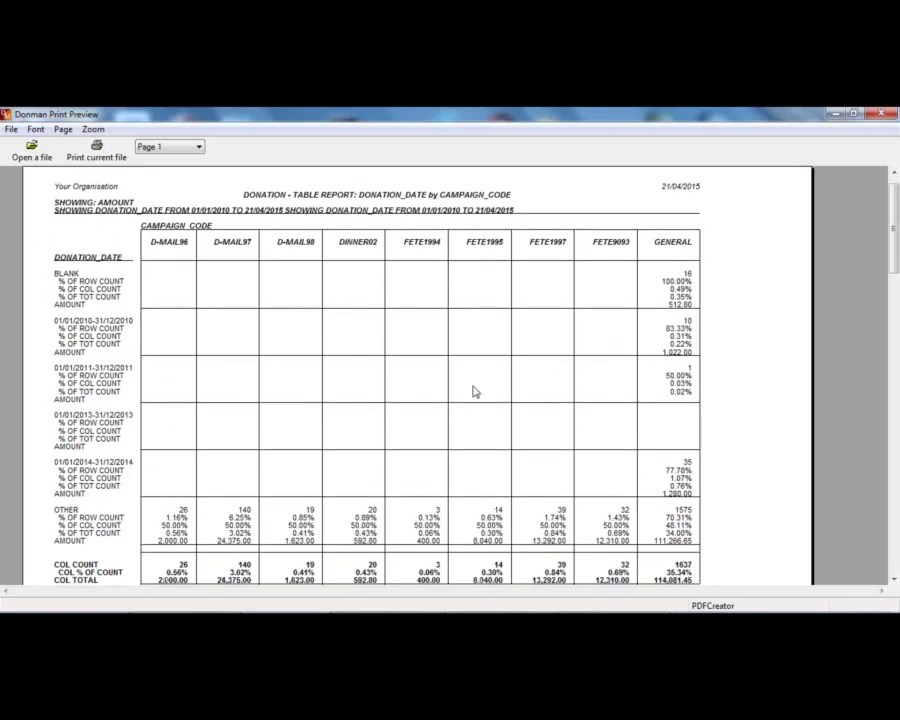
Read through the remaining campaign columns on the second page and compare them with the first page
scroll(474, 391, down, 10)
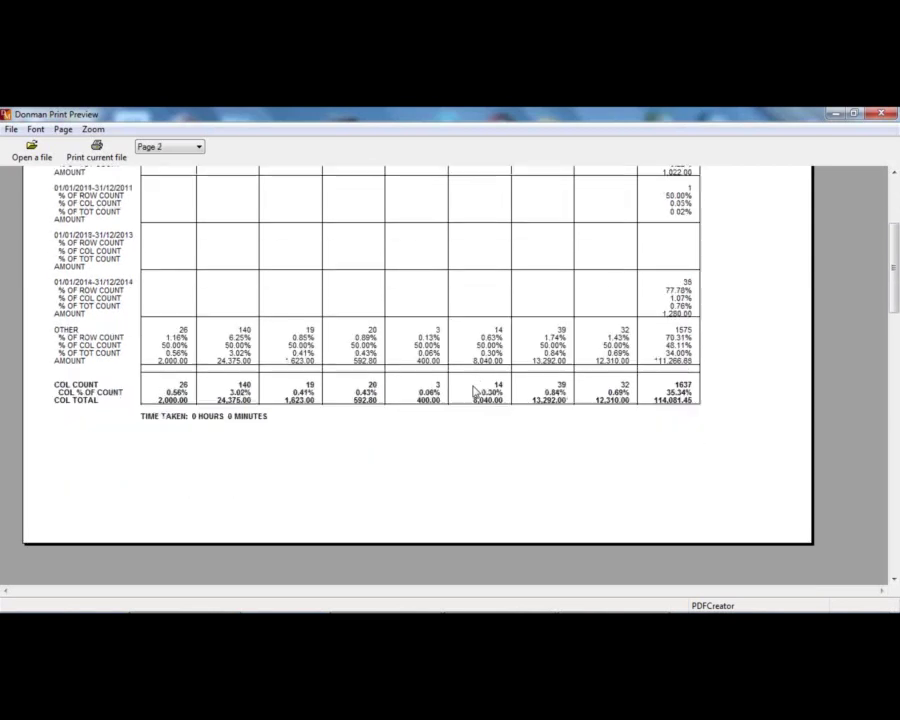
scroll(474, 391, down, 6)
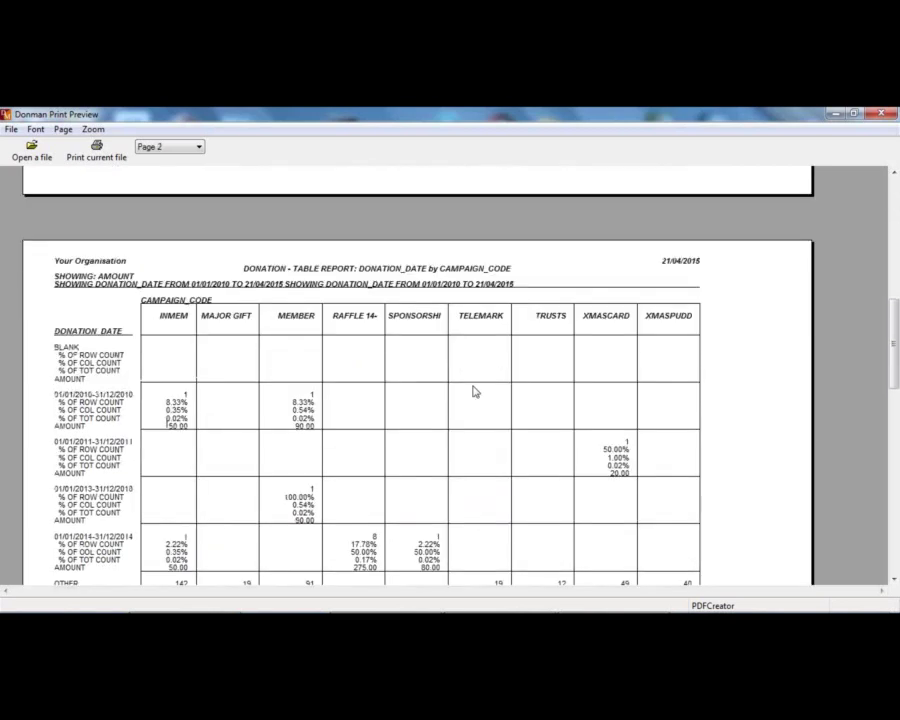
scroll(474, 391, down, 1)
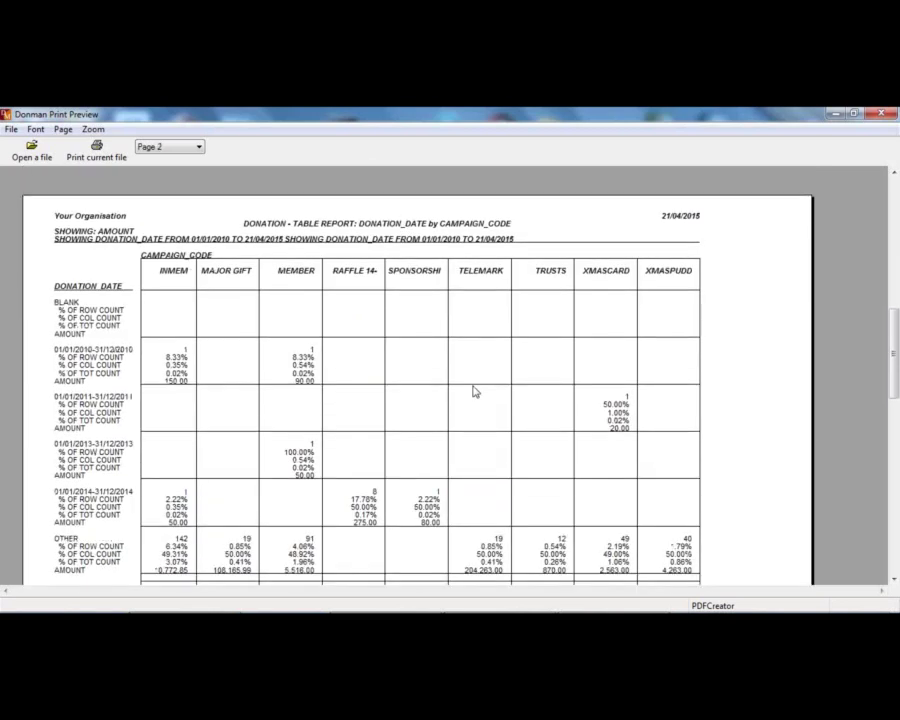
scroll(474, 391, down, 2)
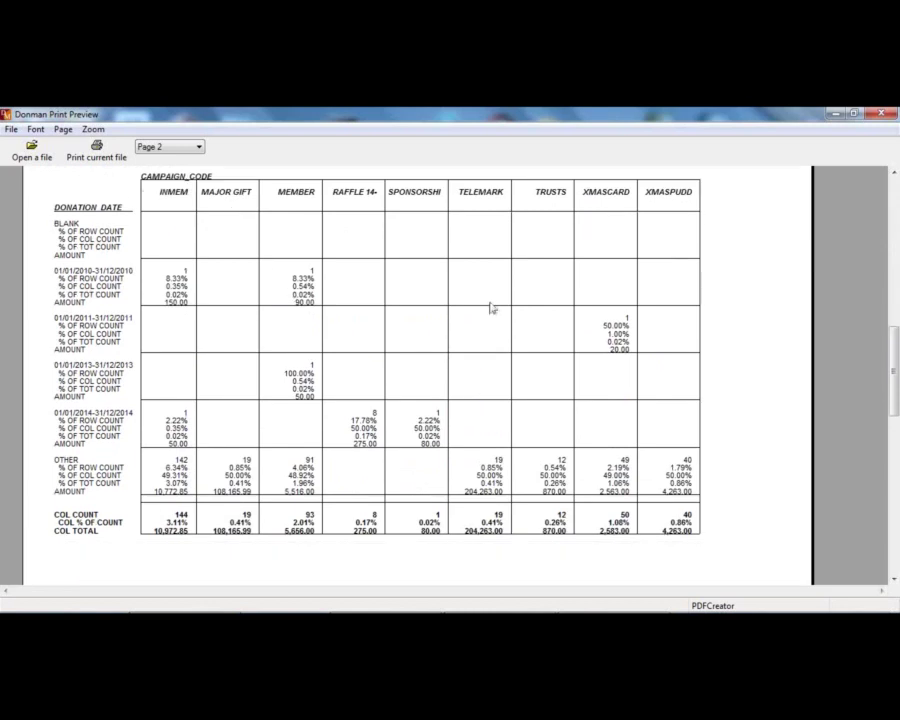
scroll(491, 308, up, 10)
scroll(491, 308, up, 6)
scroll(270, 420, down, 1)
scroll(286, 375, down, 7)
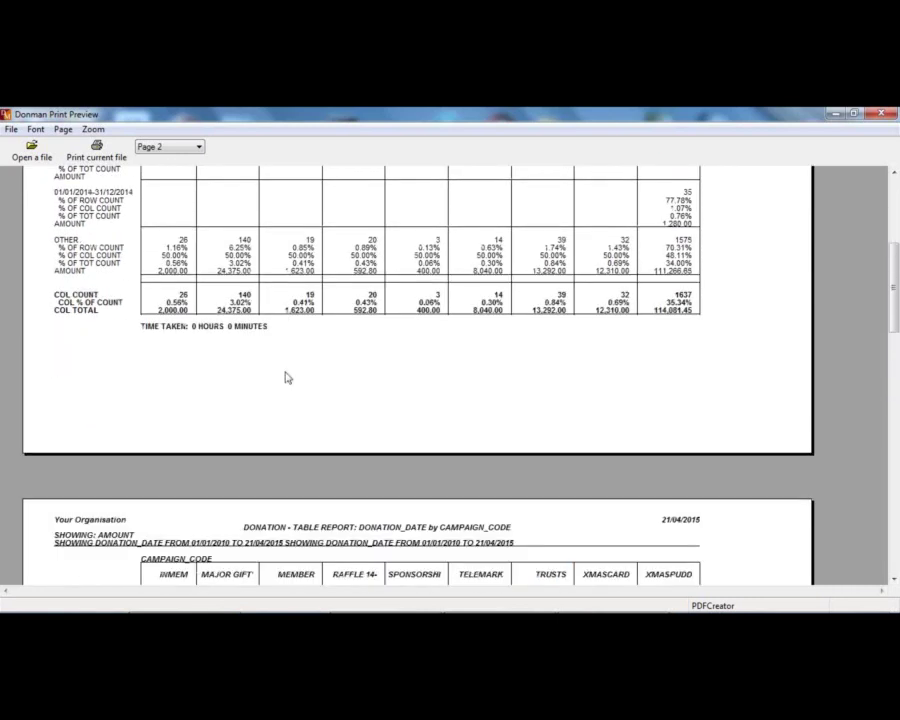
scroll(286, 377, down, 8)
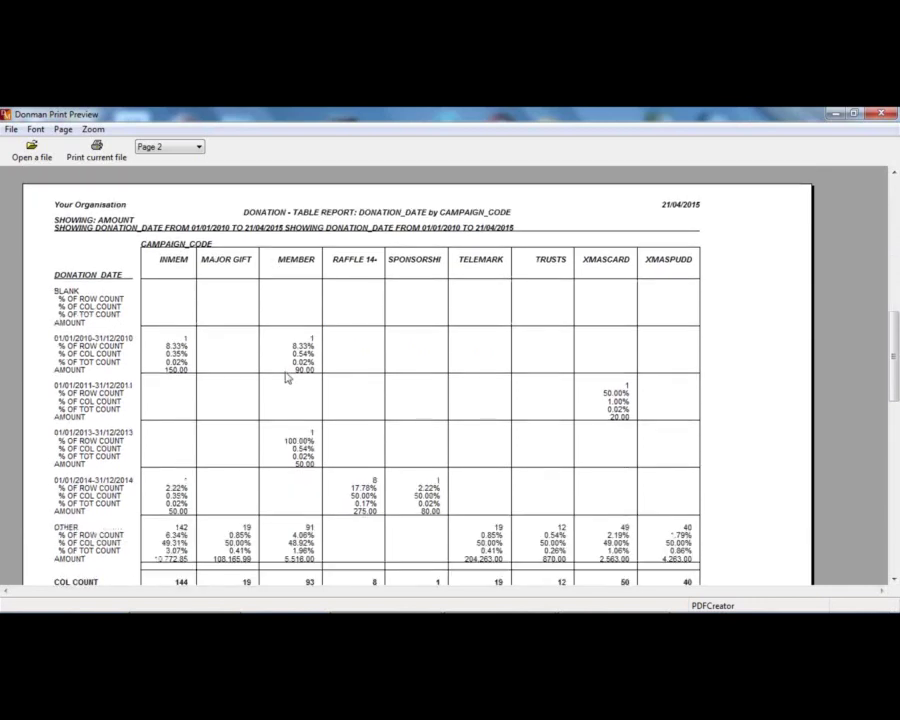
scroll(286, 377, down, 1)
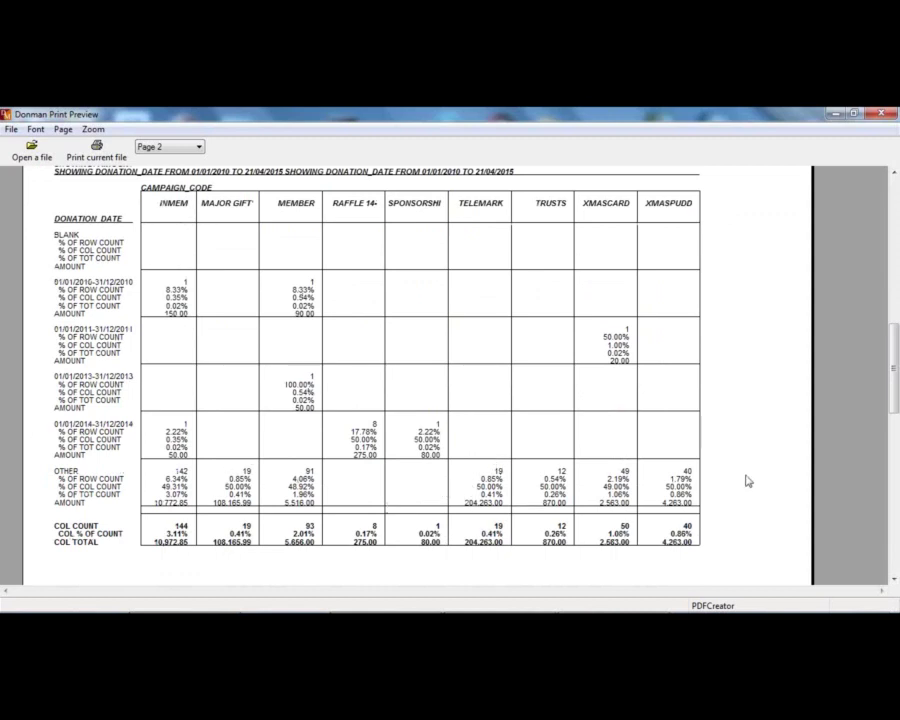
scroll(746, 481, up, 5)
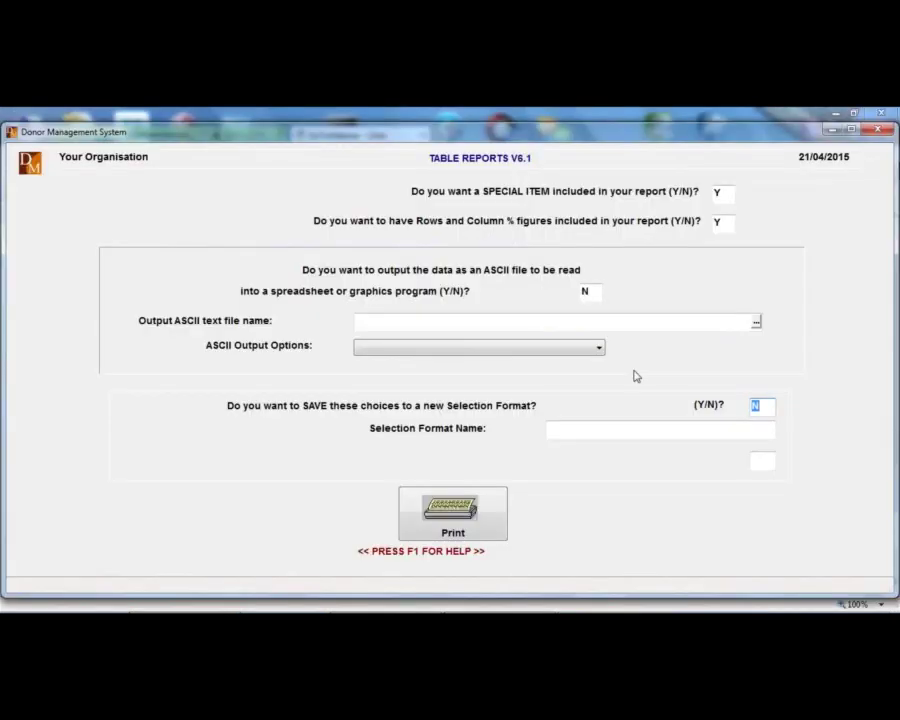
Leave the print preview results and exit the Table Reports program, confirming the exit
key(Left)
key(Escape)
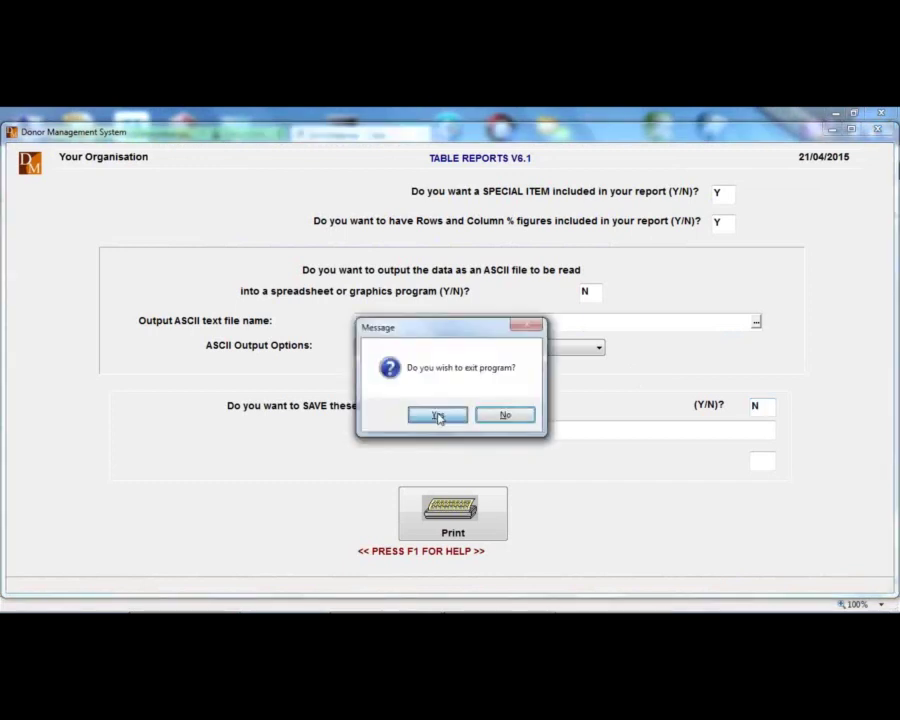
click(438, 417)
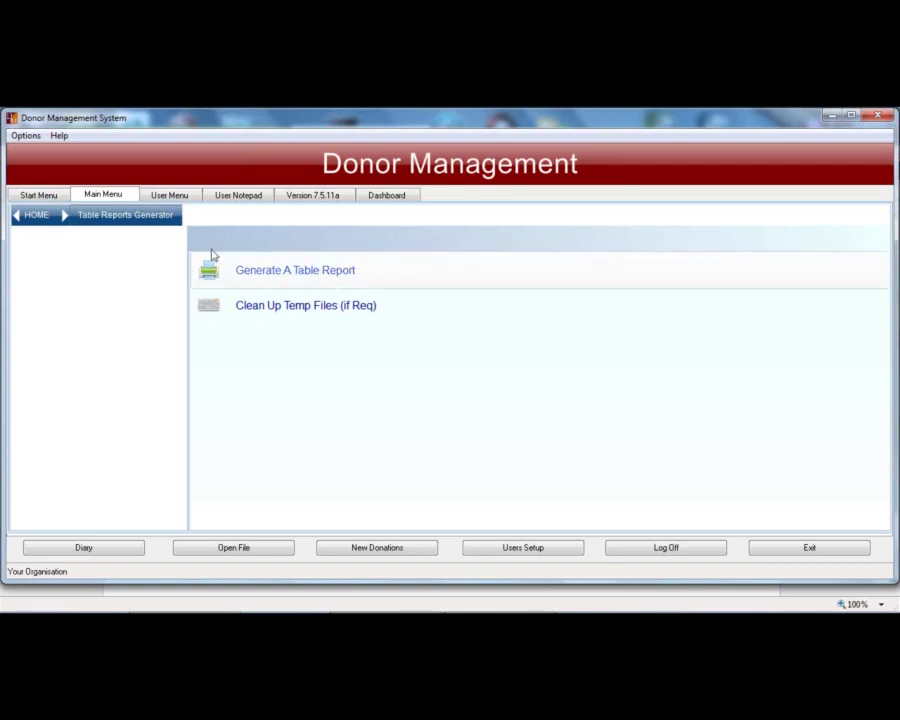
Open the Short Summary Of Donor Info report from the Donor Appeals area
click(40, 196)
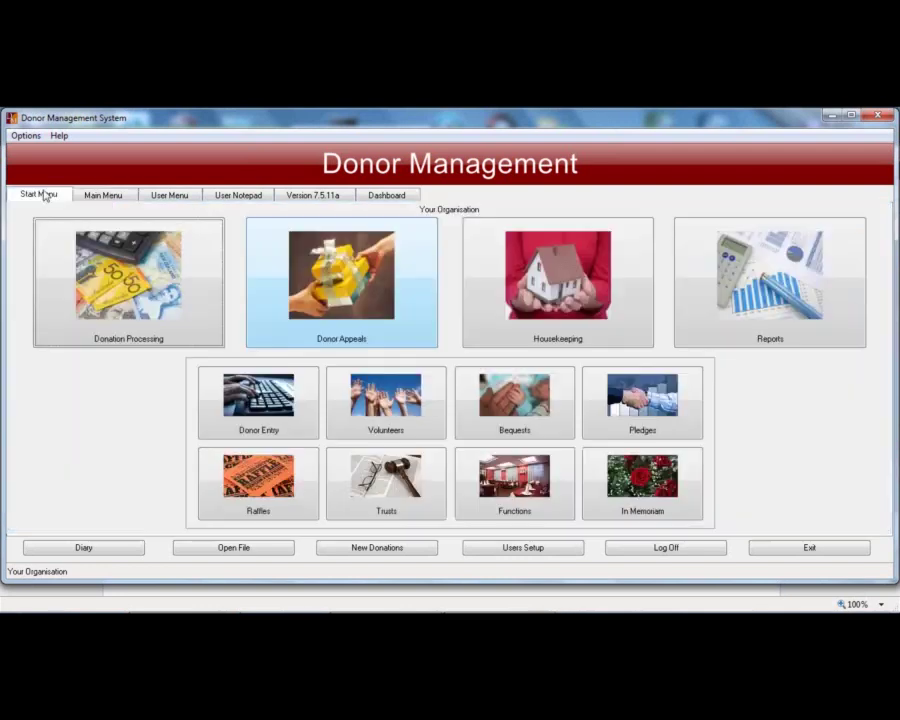
click(362, 266)
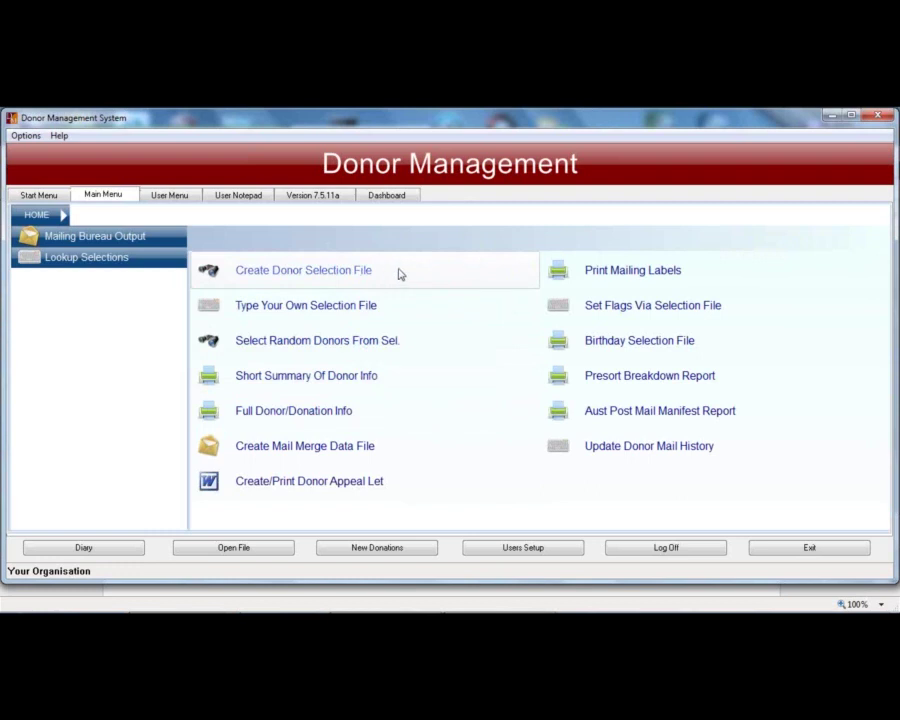
click(344, 375)
click(494, 418)
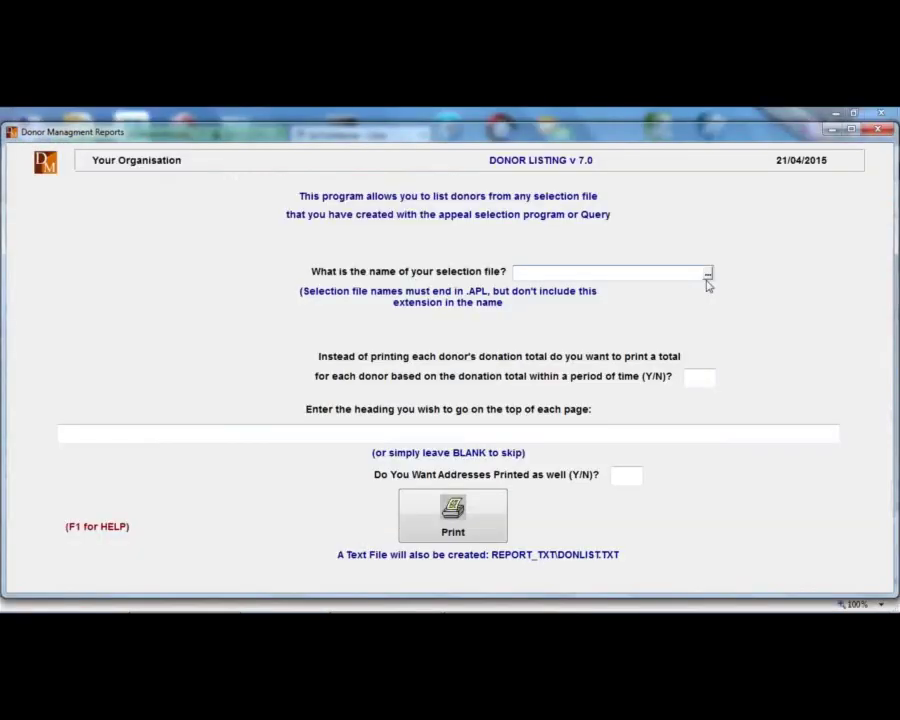
Choose 100 PLUS DONORS as the selection file for the donor listing
click(707, 274)
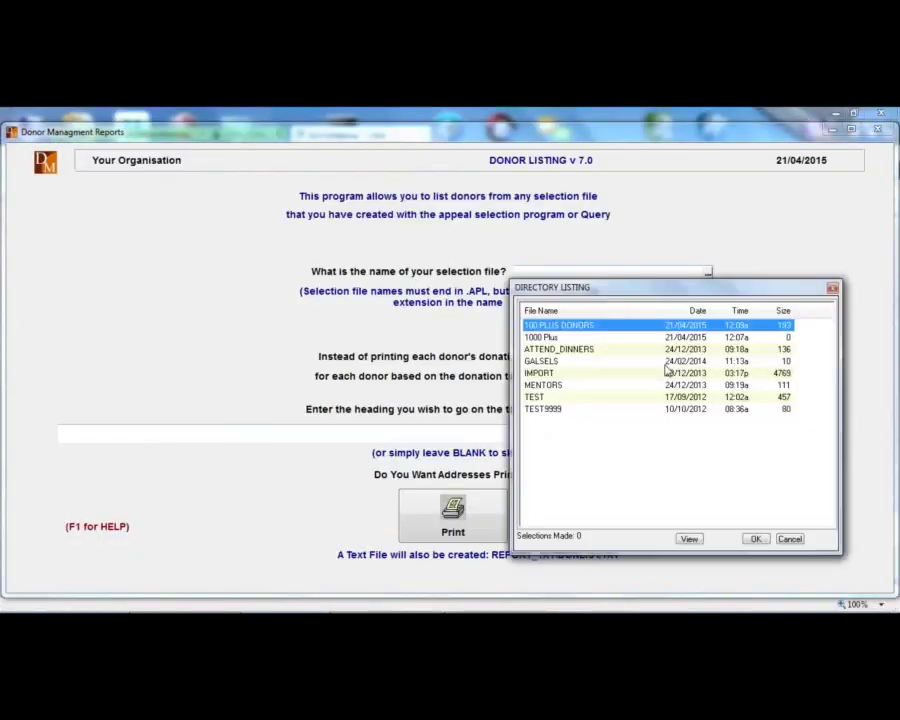
double_click(581, 331)
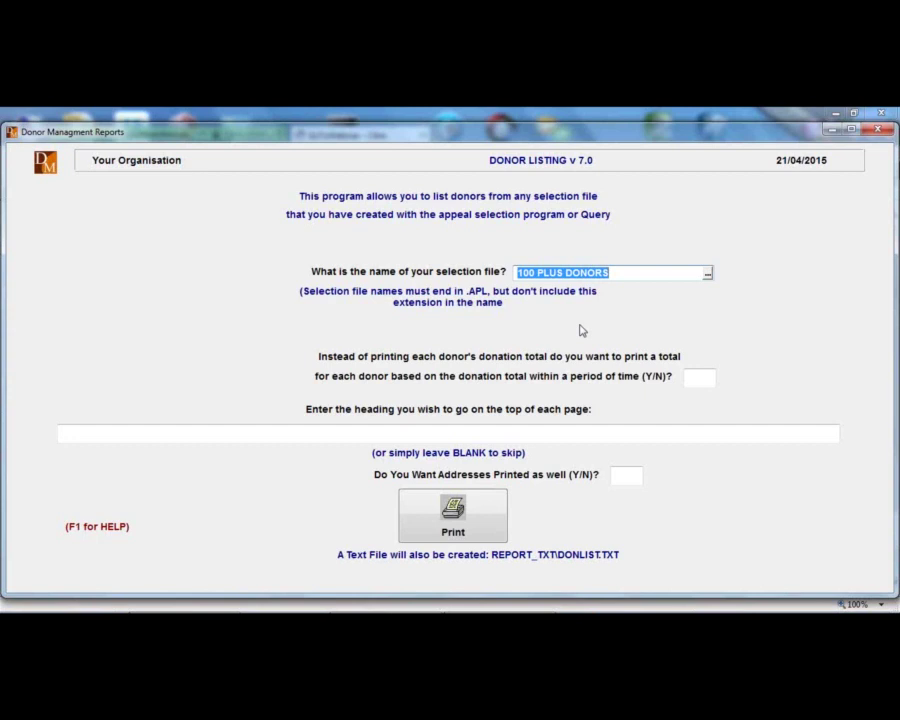
key(Return)
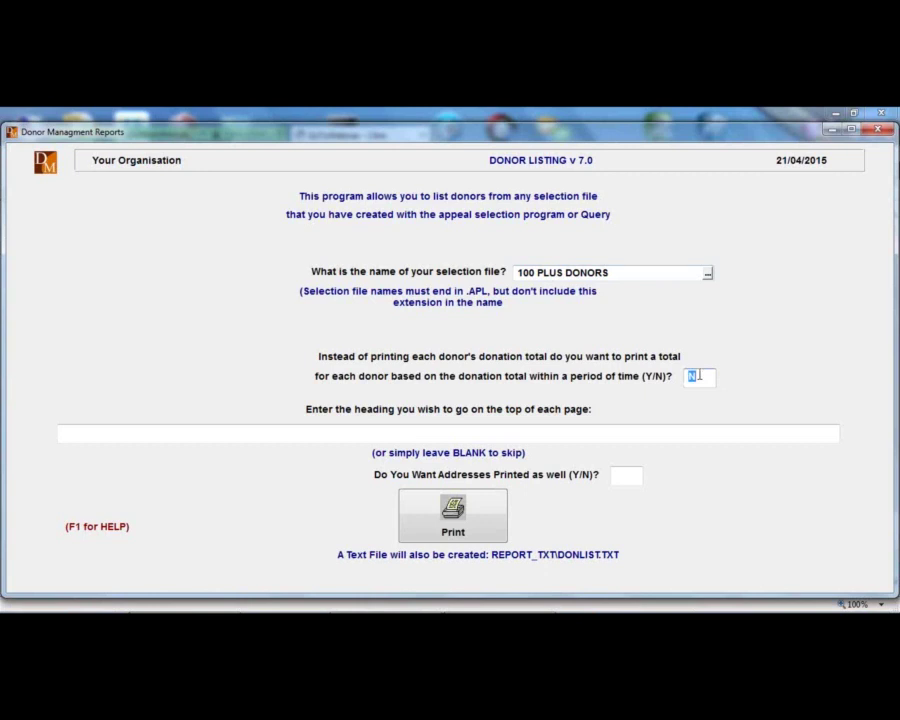
Decline period-based totals, leave the page heading blank, decline printed addresses, and open the donor listing in print preview
key(Return)
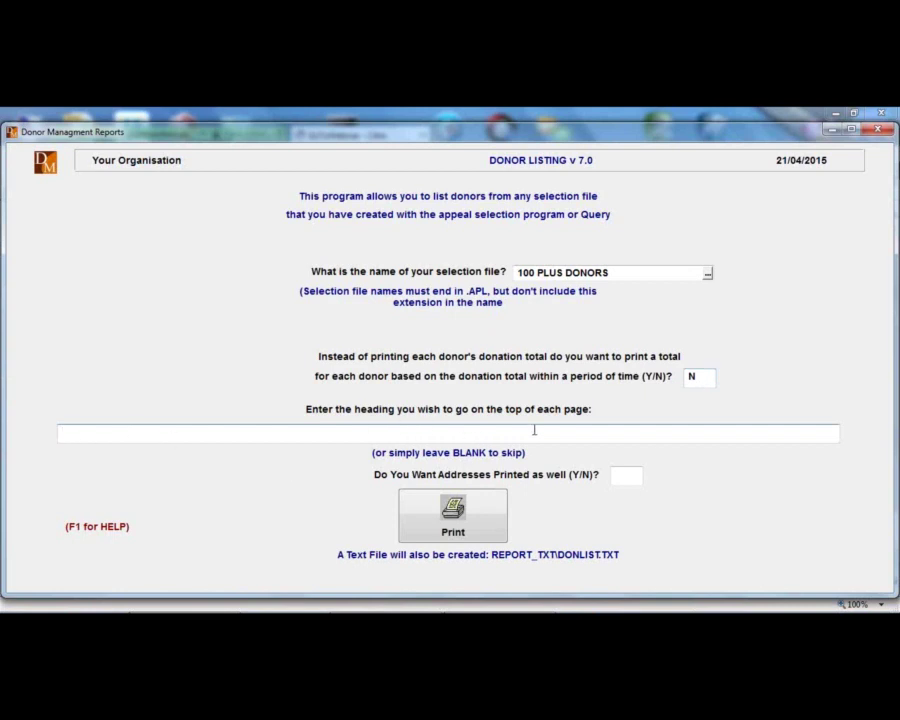
key(Return)
text(N)
key(Return)
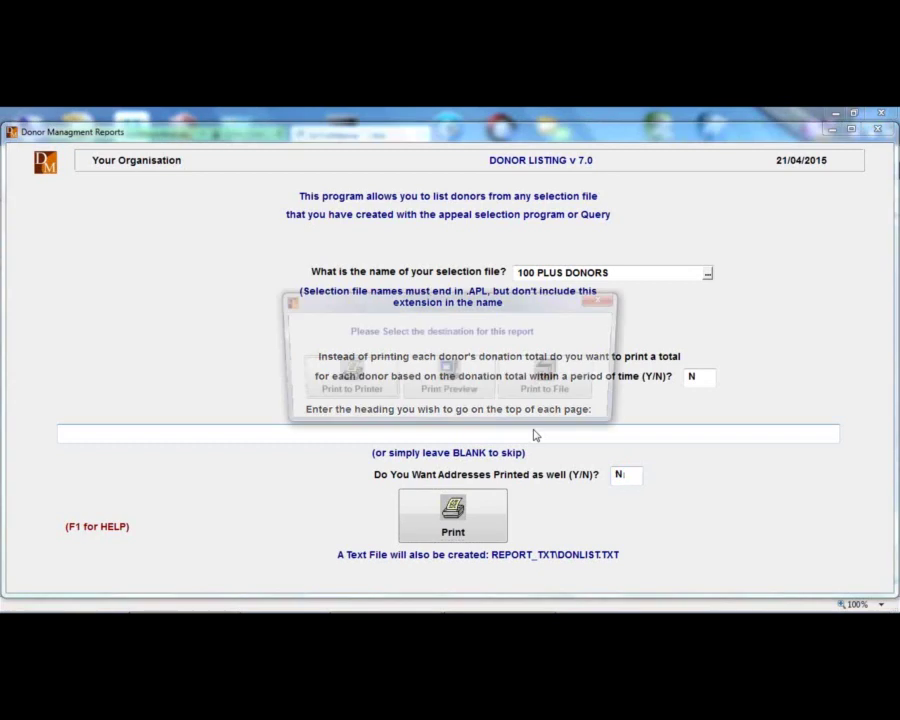
key(Return)
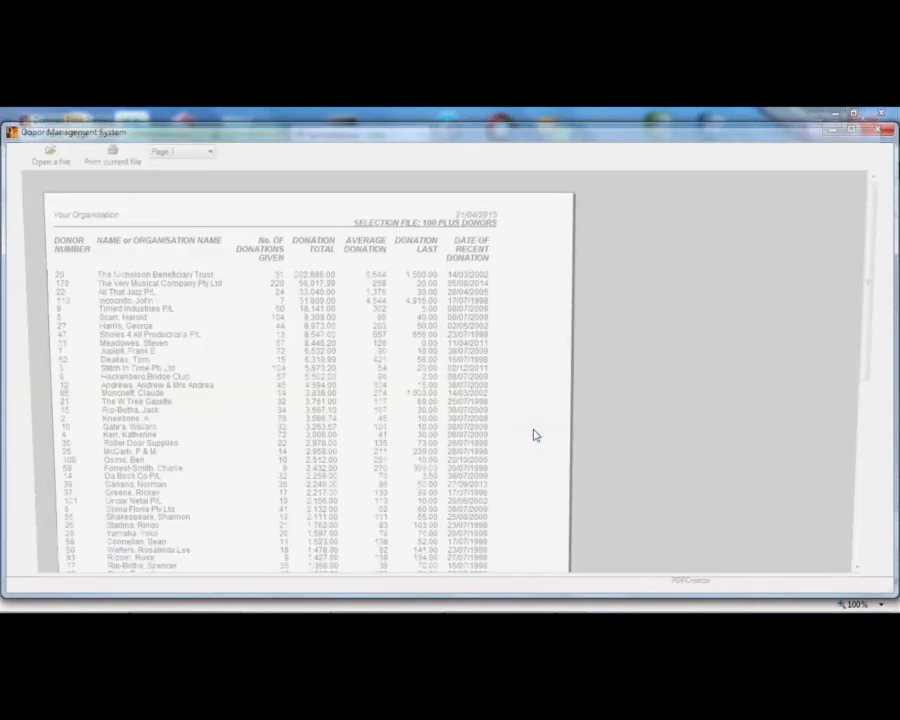
Examine the donor listing for the 100 PLUS DONORS selection file, from the column headings down to the totals
scroll(225, 305, down, 2)
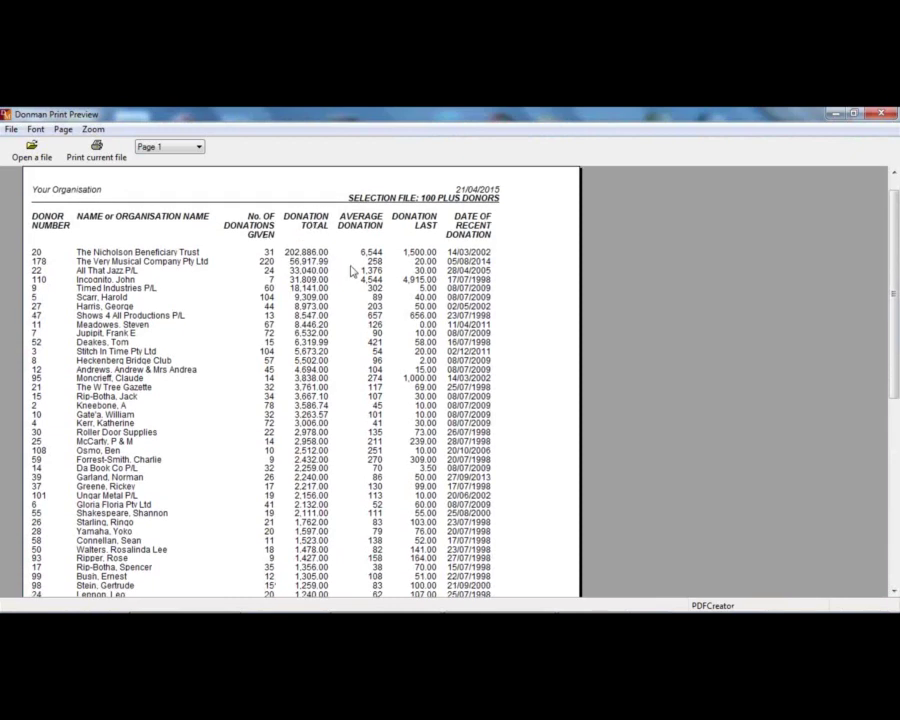
scroll(336, 274, down, 1)
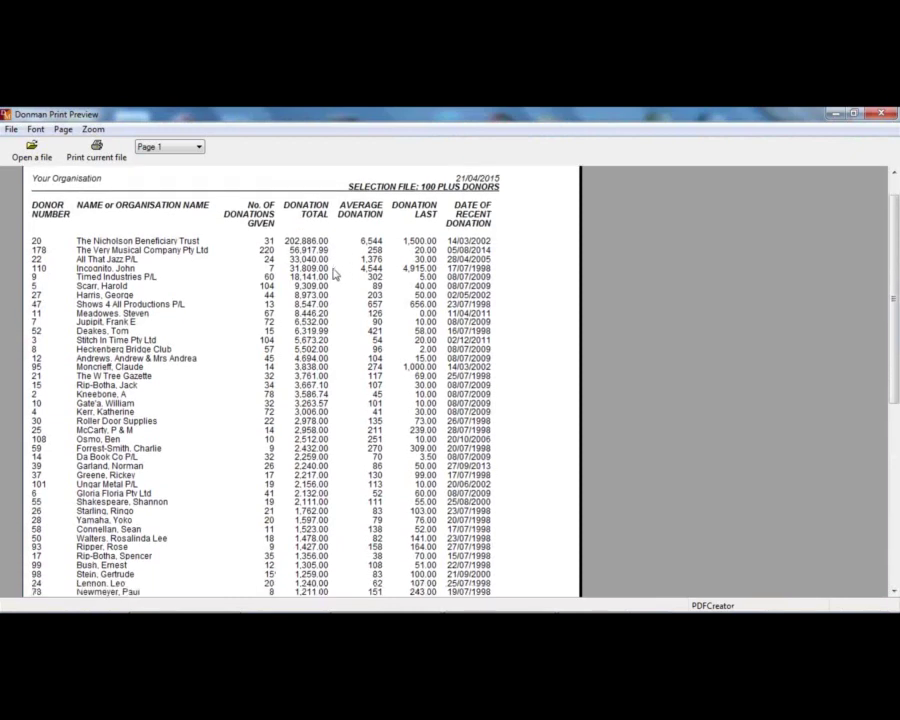
scroll(336, 275, down, 15)
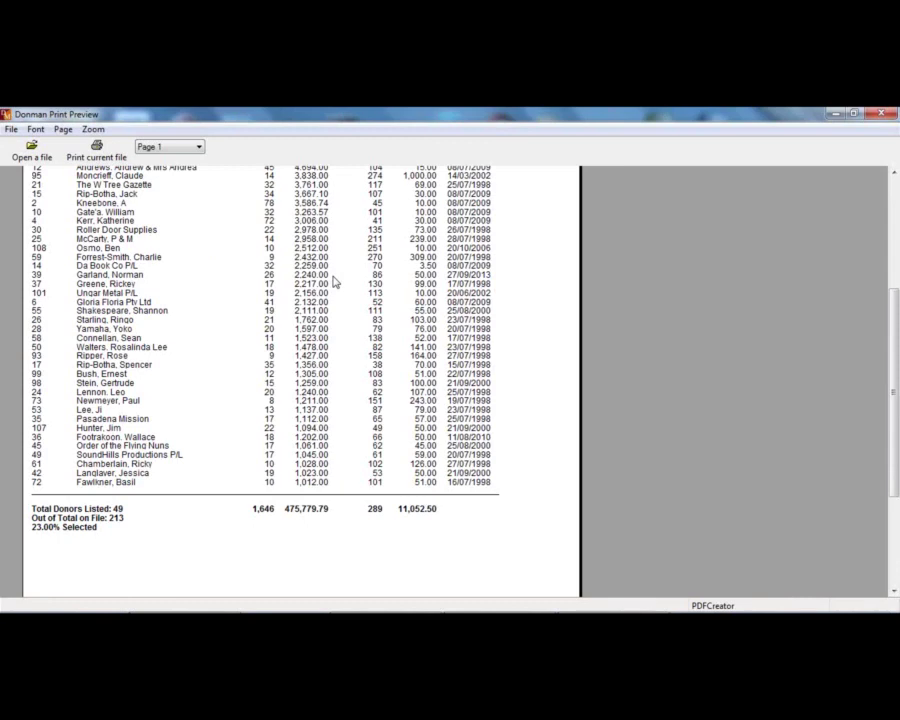
scroll(336, 284, down, 6)
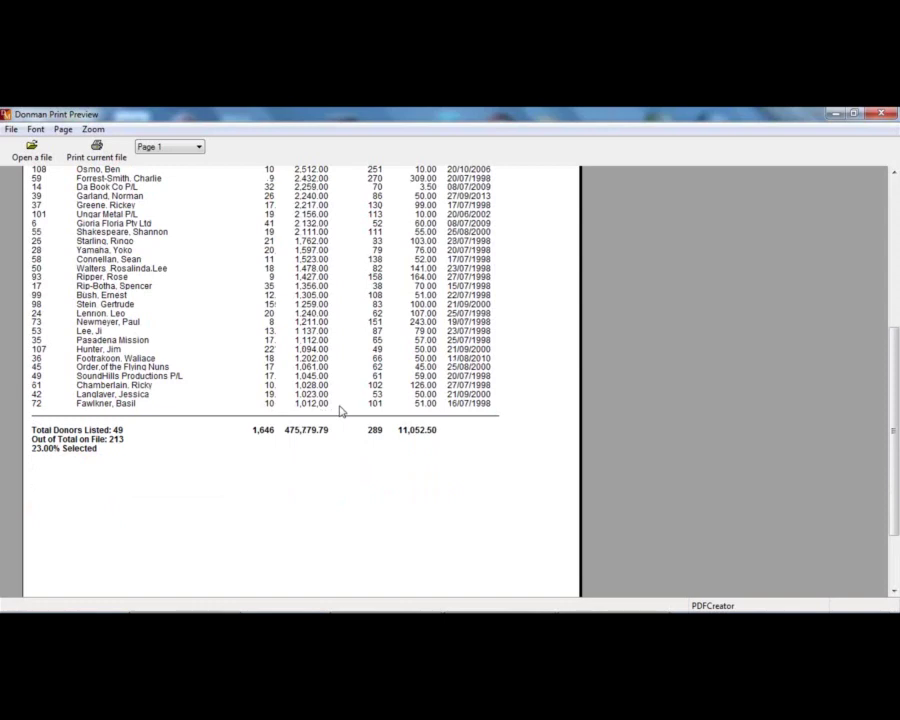
scroll(340, 410, down, 1)
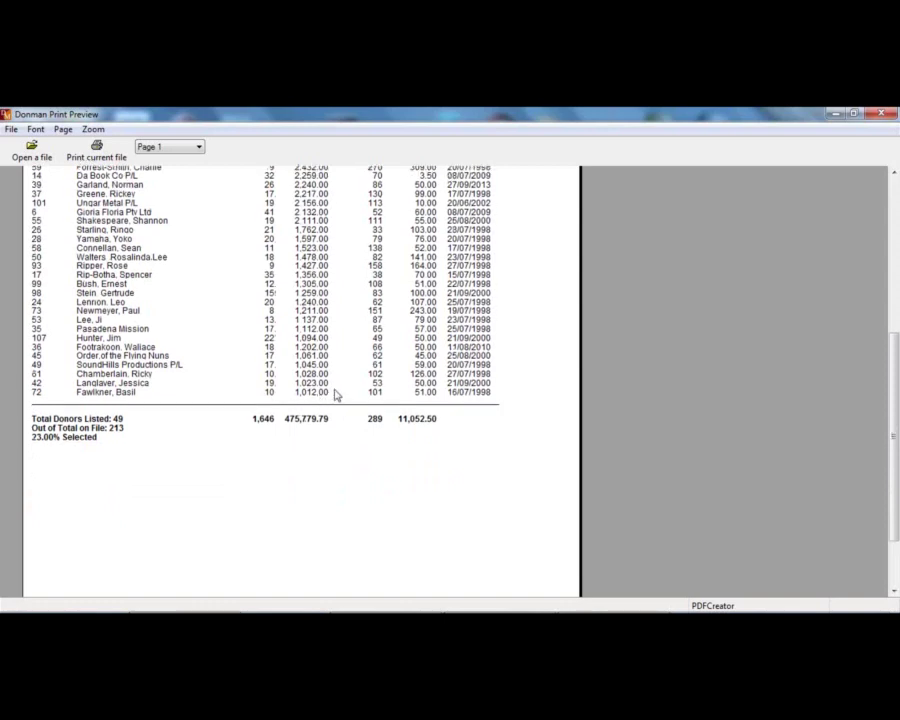
scroll(336, 395, up, 3)
scroll(336, 395, up, 10)
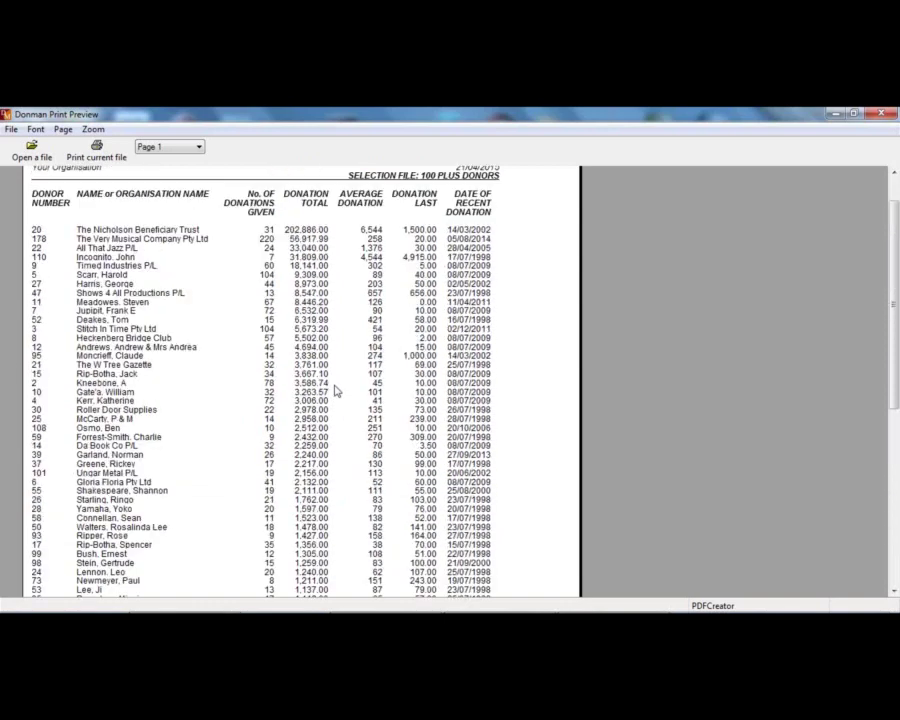
scroll(336, 392, down, 10)
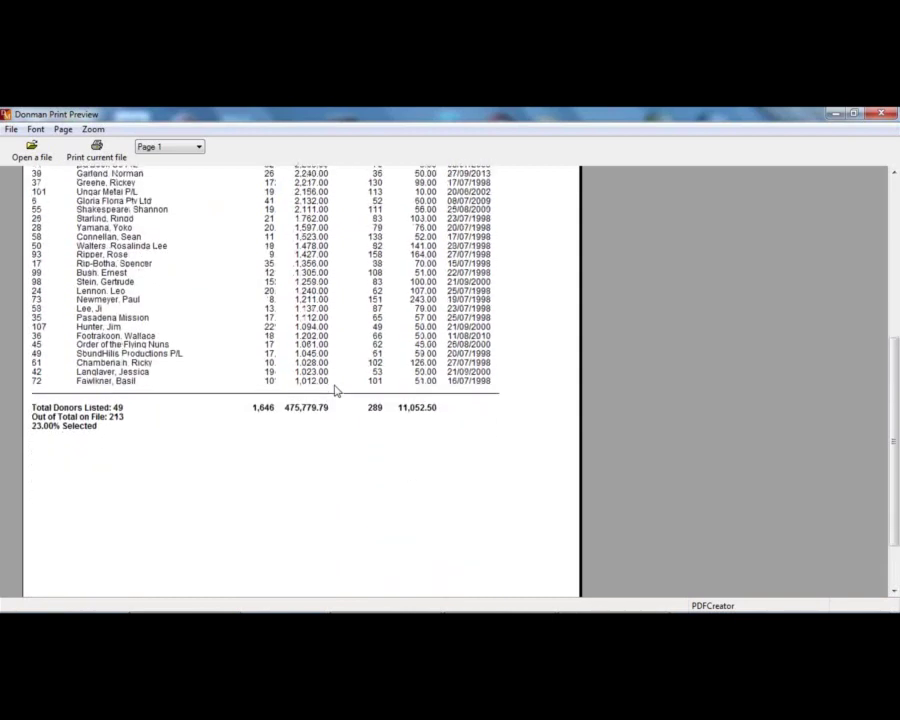
scroll(336, 389, up, 5)
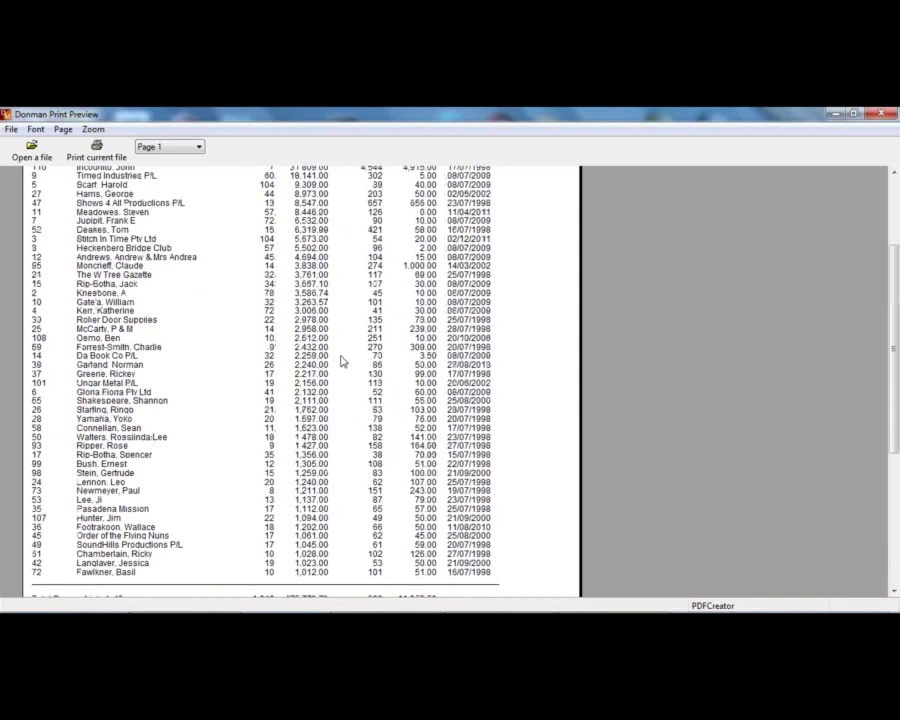
scroll(343, 361, up, 1)
scroll(343, 361, up, 3)
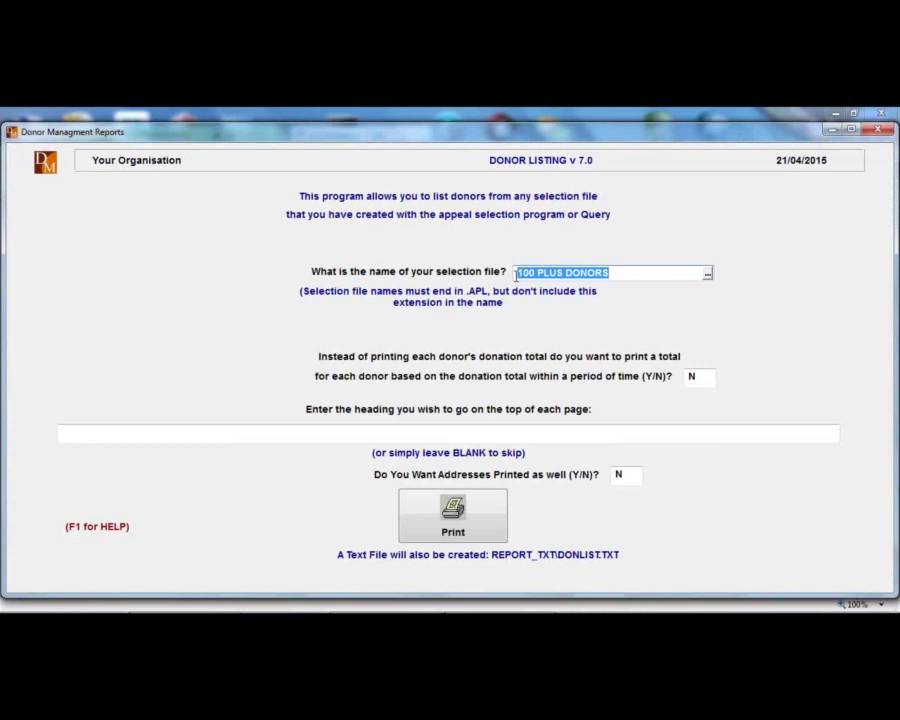
Keep 100 PLUS DONORS as the selection file and request period-based donation totals from 01/01/2014 to 21/04/2015
key(Return)
text(Y)
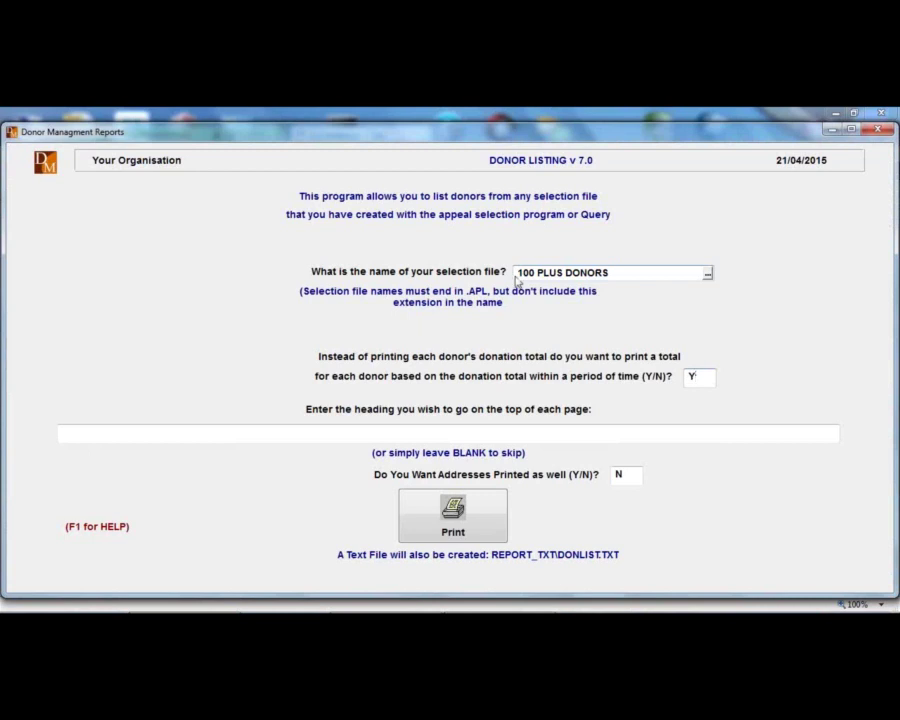
key(Return)
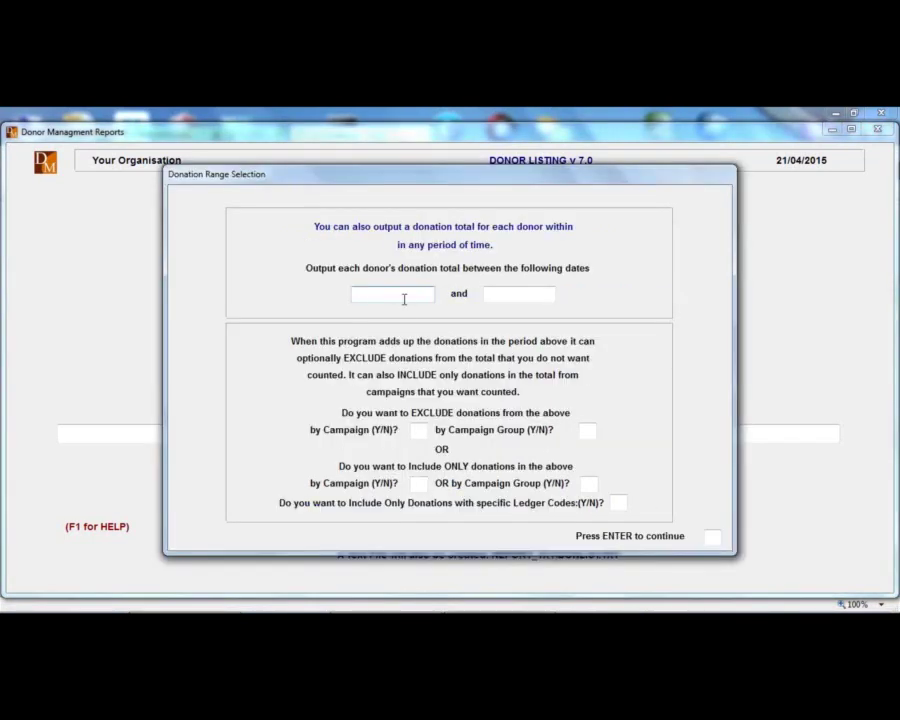
text(010114)
key(Return)
key(Return)
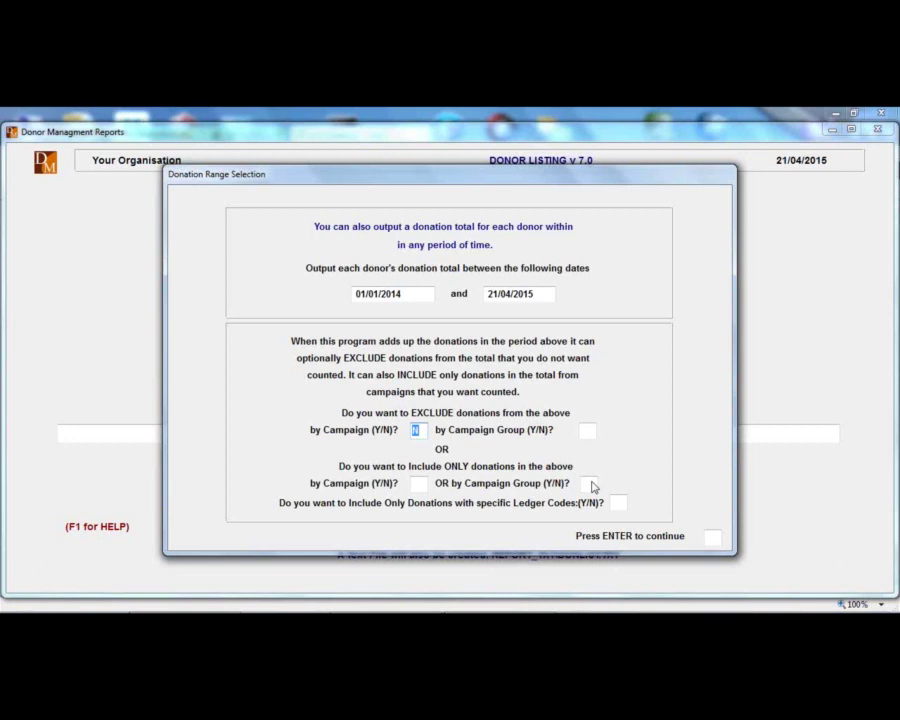
Decline the campaign exclusion filter, accept the remaining defaults, and open the period-based donor listing in print preview
key(Return)
key(Return)
key(Return)
key(Return)
key(Return)
key(Return)
key(Return)
key(Return)
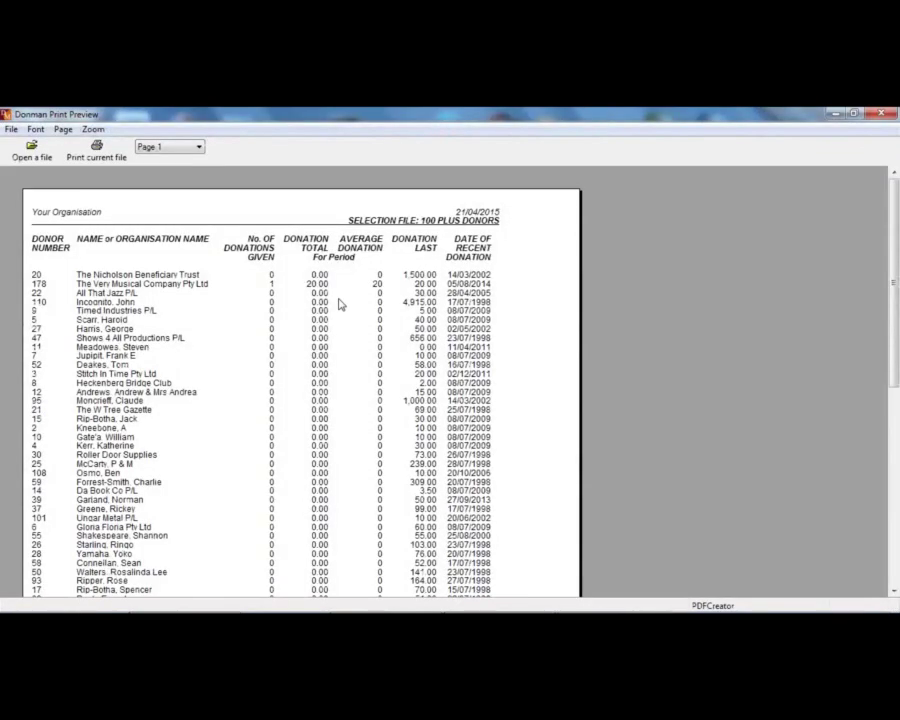
Examine the period-based donor listing, comparing the period totals, last donations and recent donation dates down to the final totals
scroll(331, 266, down, 1)
scroll(331, 266, down, 3)
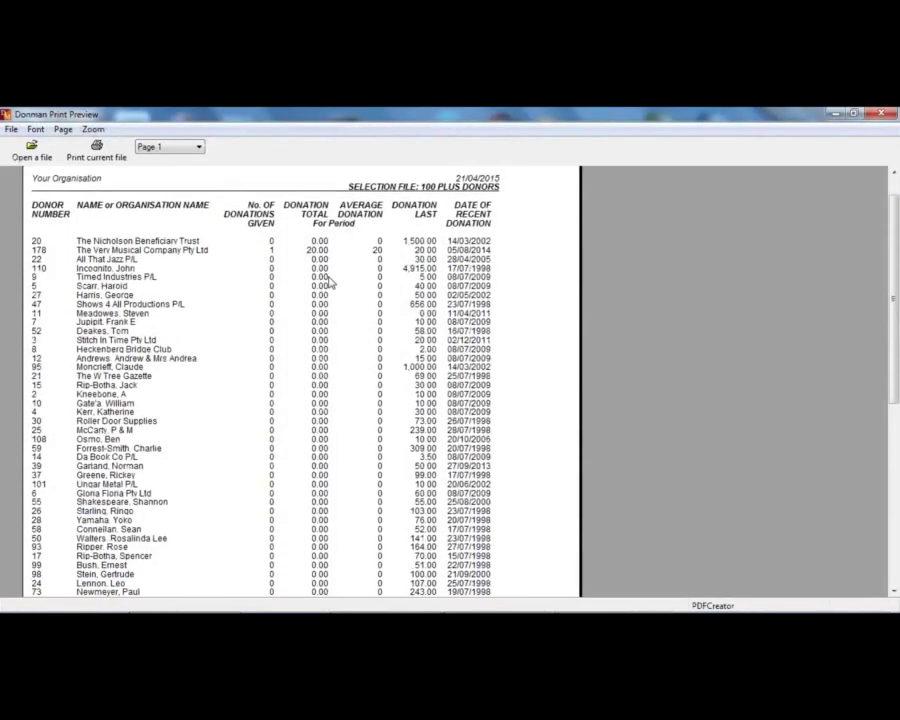
scroll(330, 297, down, 3)
scroll(345, 440, down, 1)
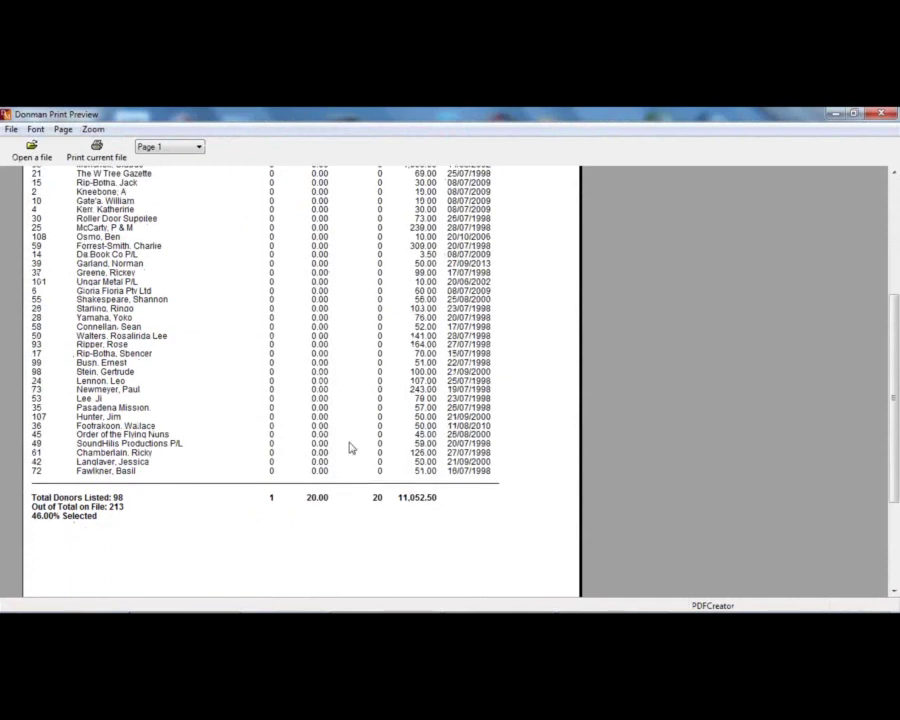
scroll(346, 382, up, 2)
scroll(350, 368, up, 2)
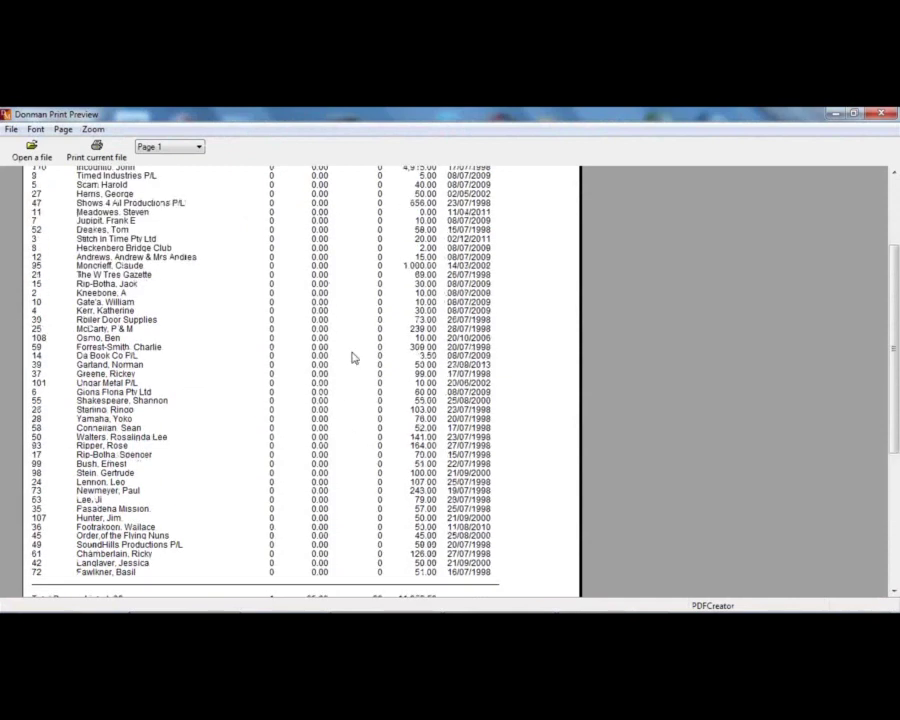
scroll(330, 320, up, 4)
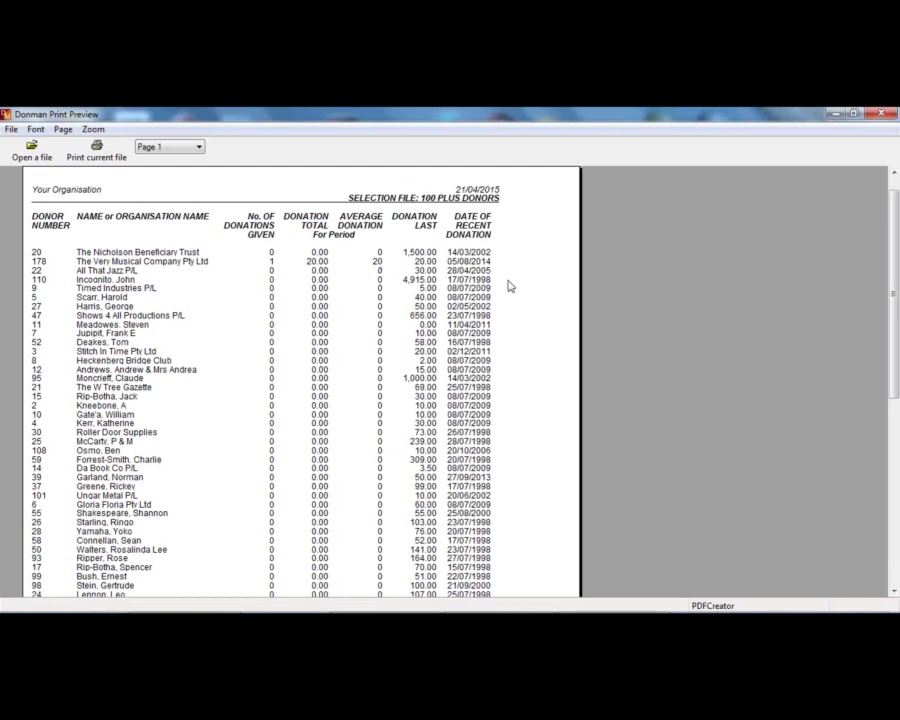
scroll(498, 412, down, 2)
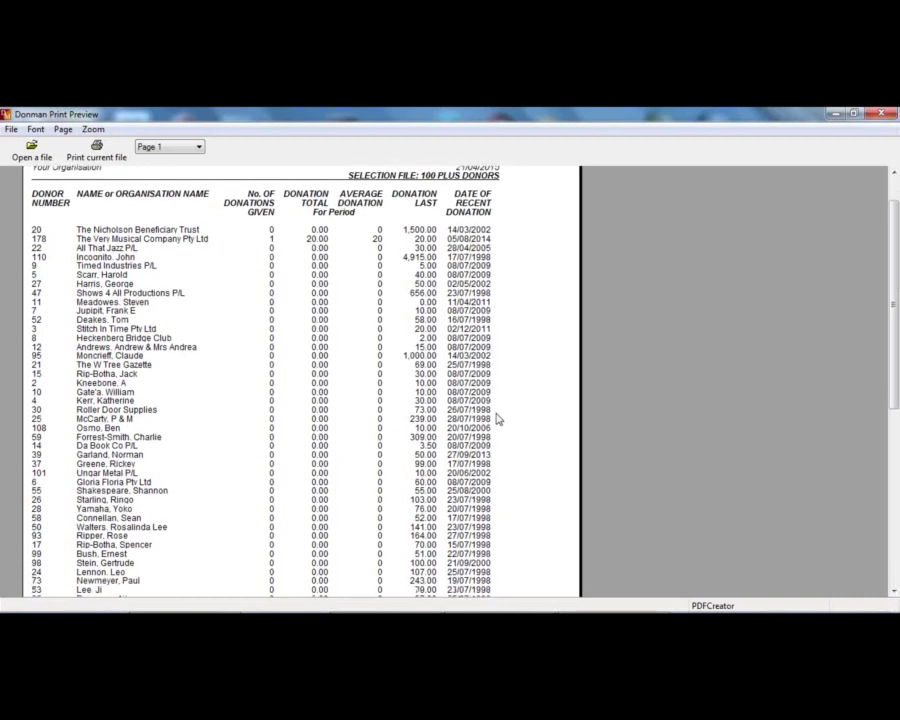
scroll(498, 420, down, 1)
scroll(498, 420, down, 10)
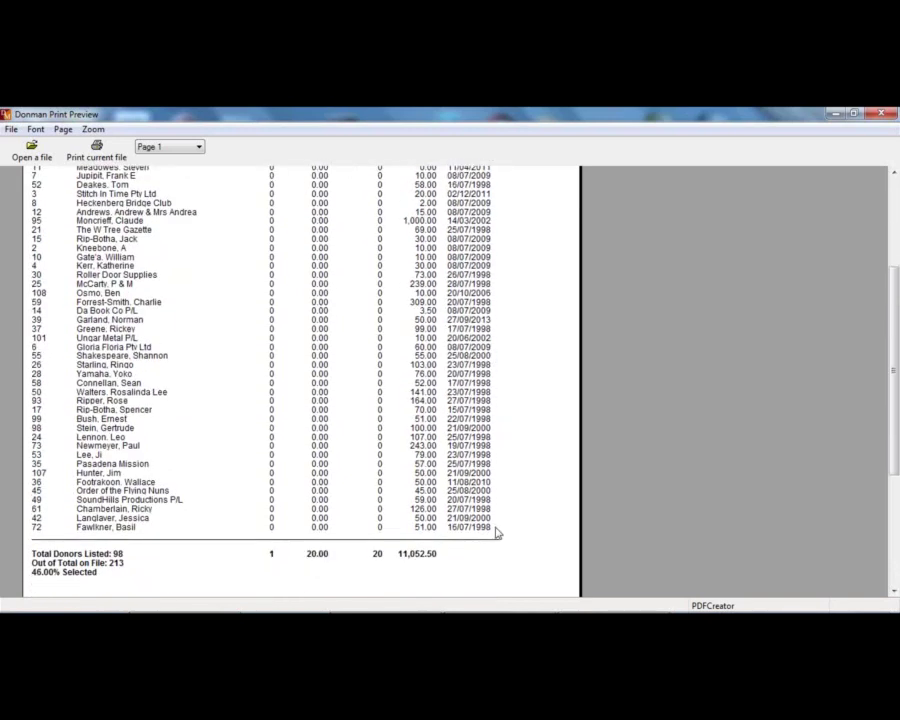
scroll(504, 240, up, 13)
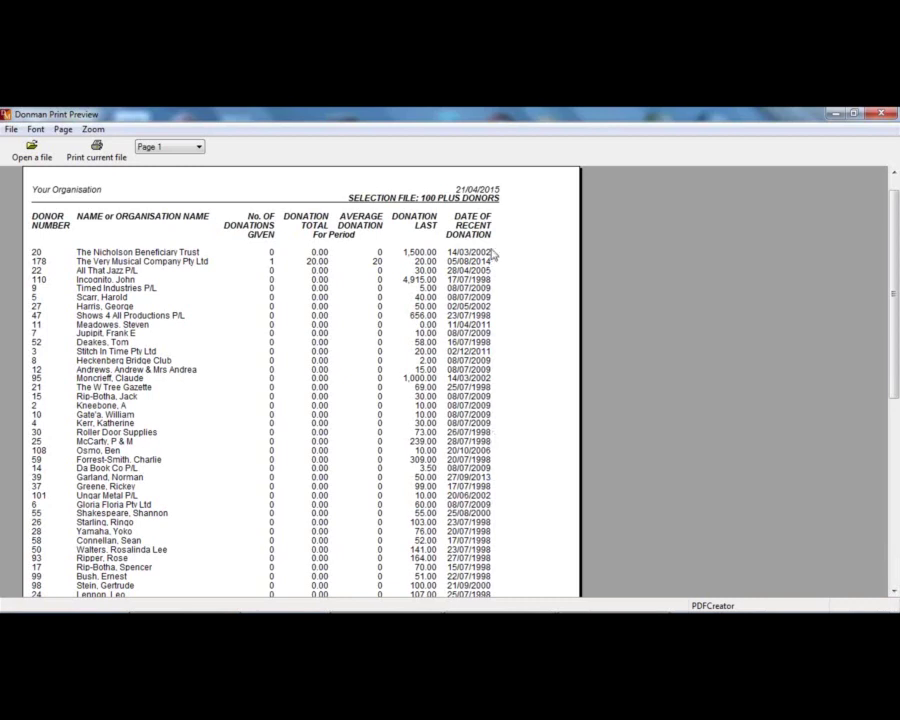
scroll(508, 288, down, 1)
scroll(510, 302, down, 1)
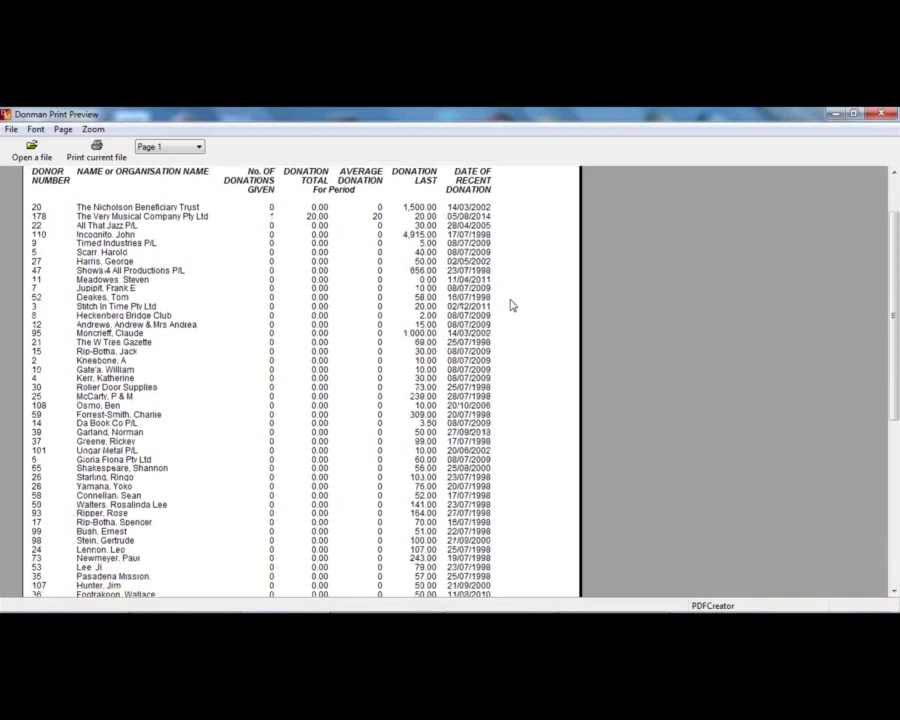
scroll(512, 308, down, 3)
scroll(514, 310, up, 5)
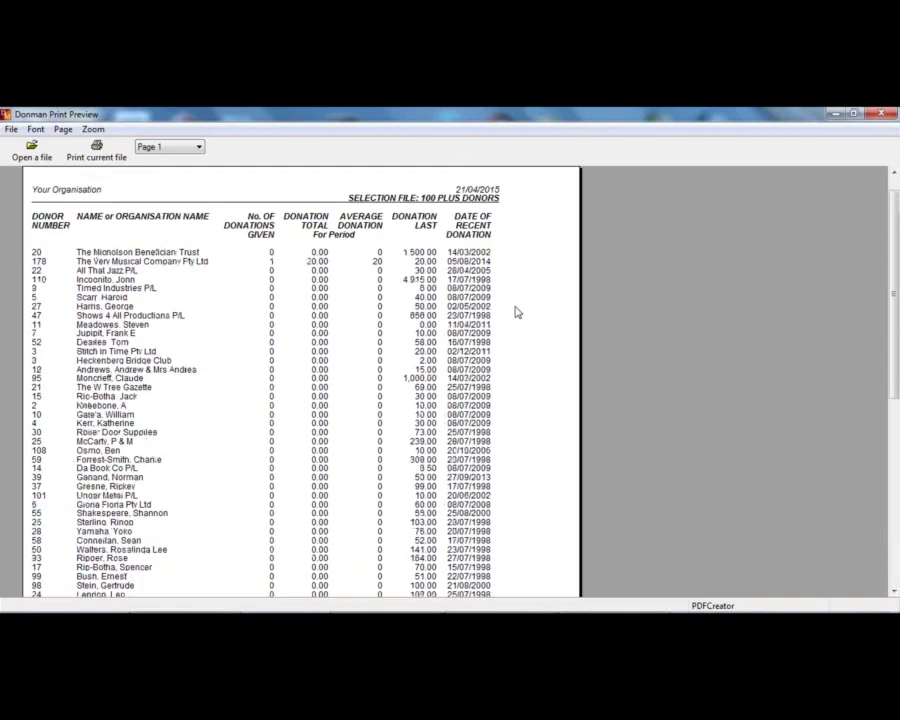
scroll(517, 312, down, 5)
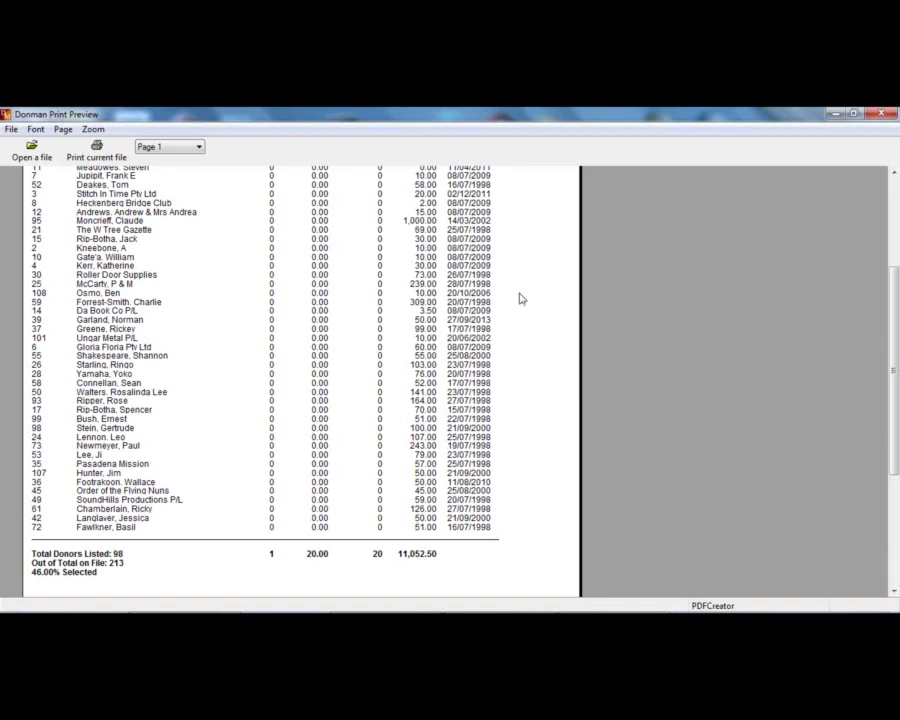
scroll(518, 297, up, 1)
scroll(520, 298, up, 3)
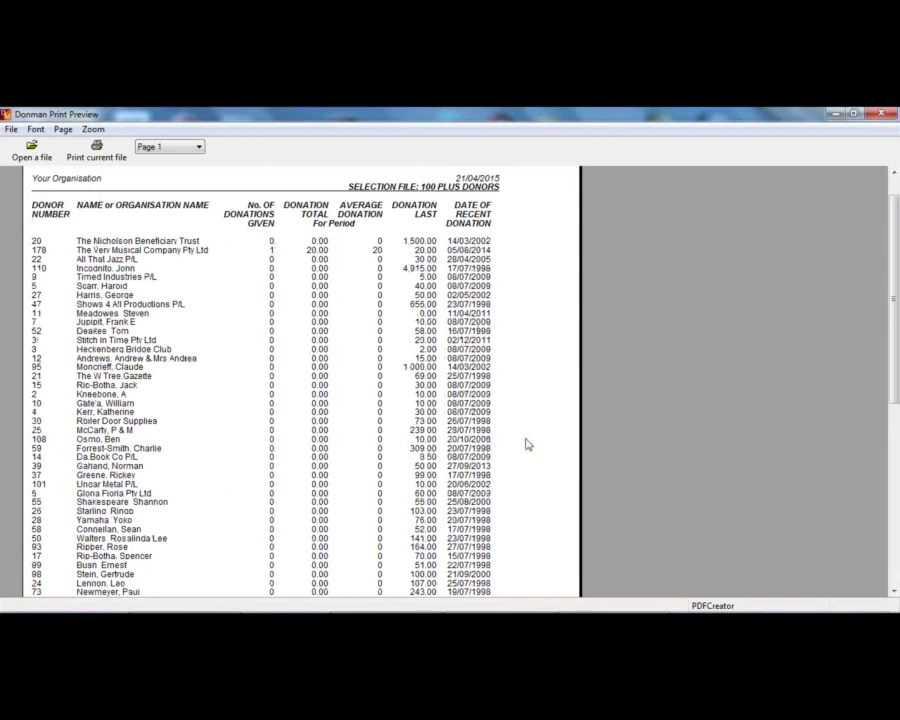
Close the print preview and exit the Donor Listing program
key(Escape)
key(Escape)
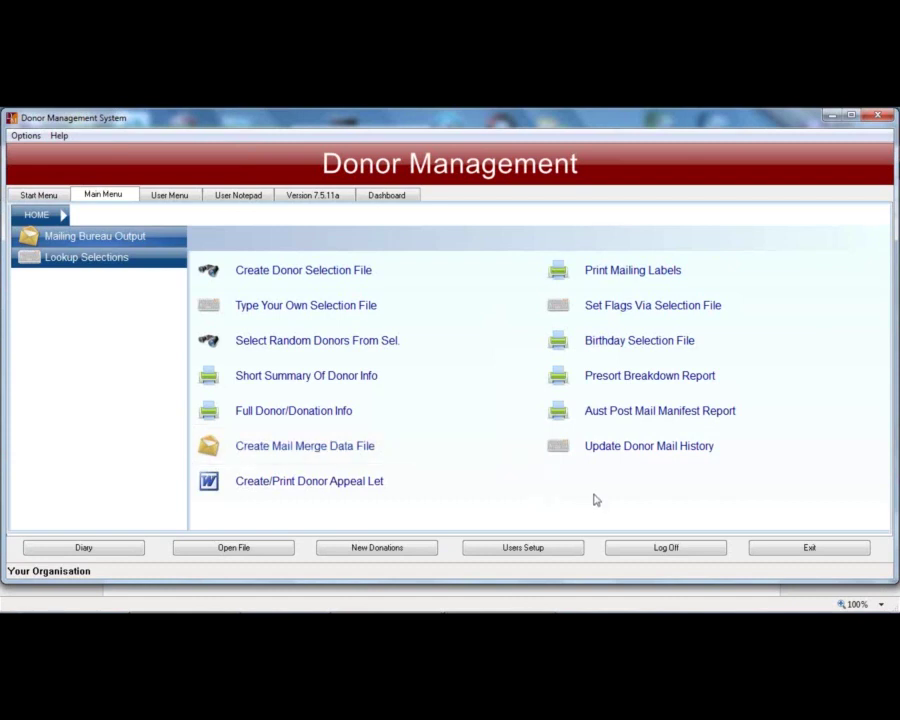
mouse_move(722, 604)
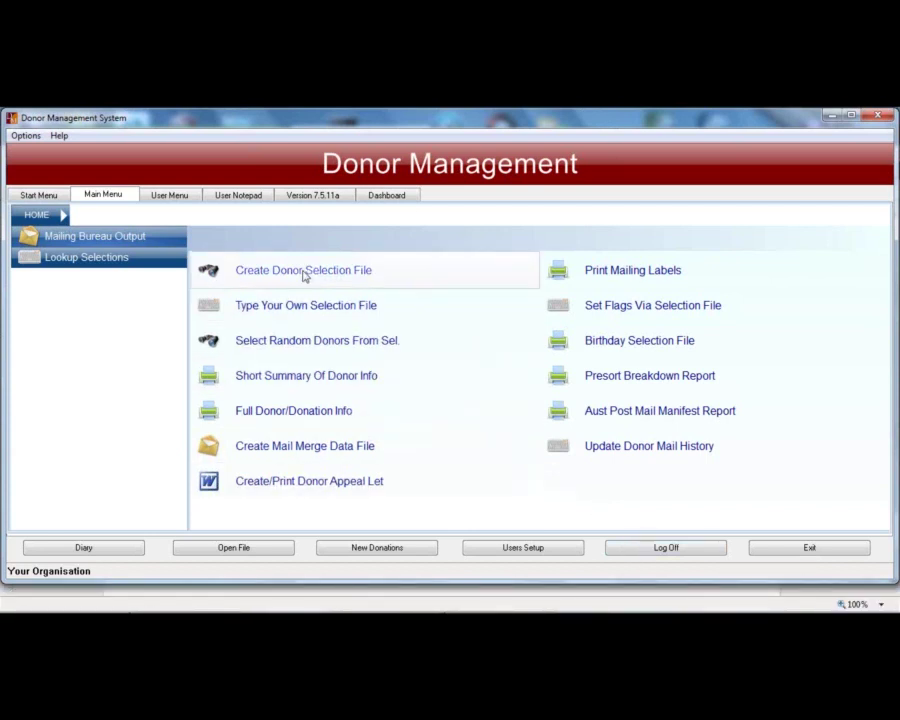
Open the Visual Reporter from the Reporter section of the Reports area
click(42, 197)
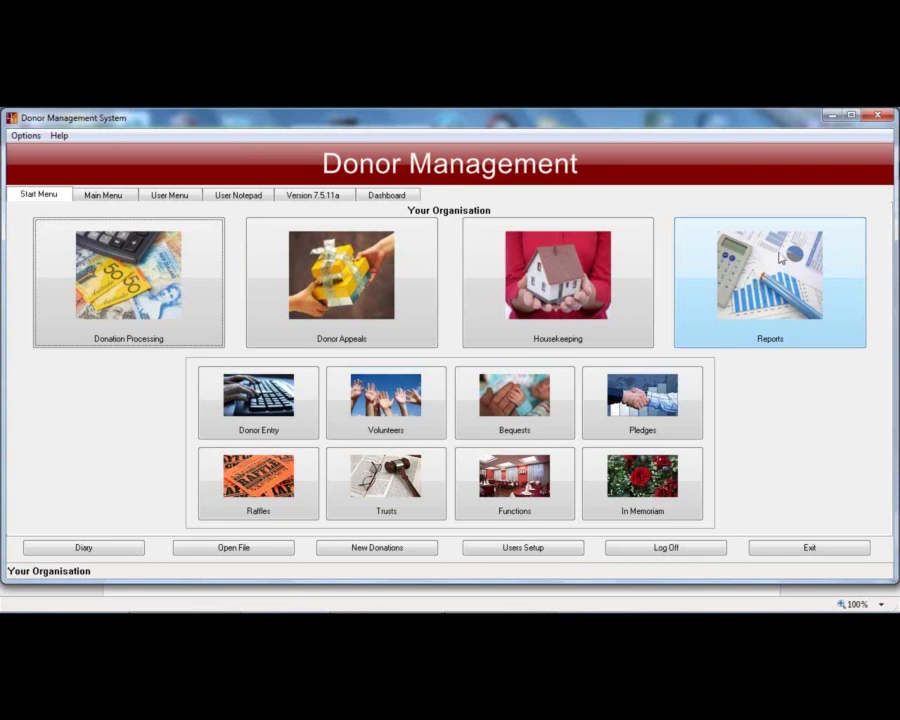
click(775, 260)
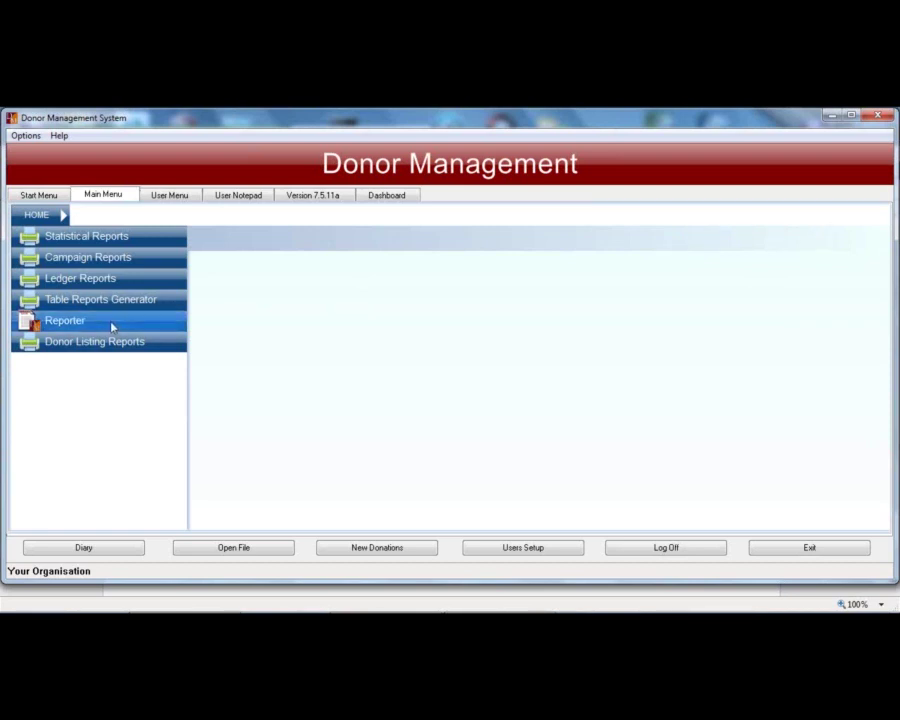
click(112, 324)
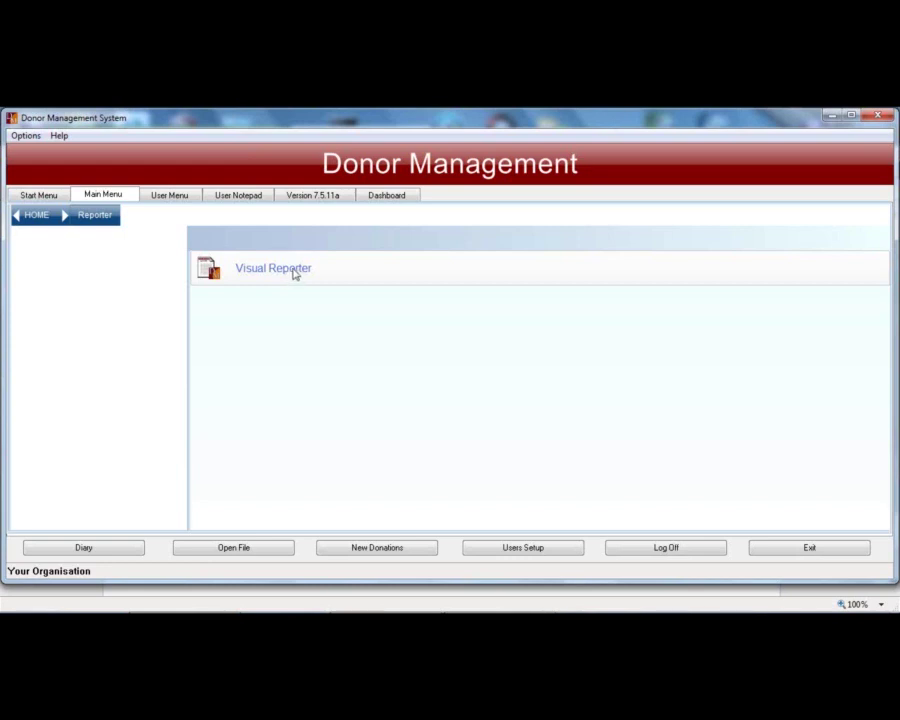
click(294, 272)
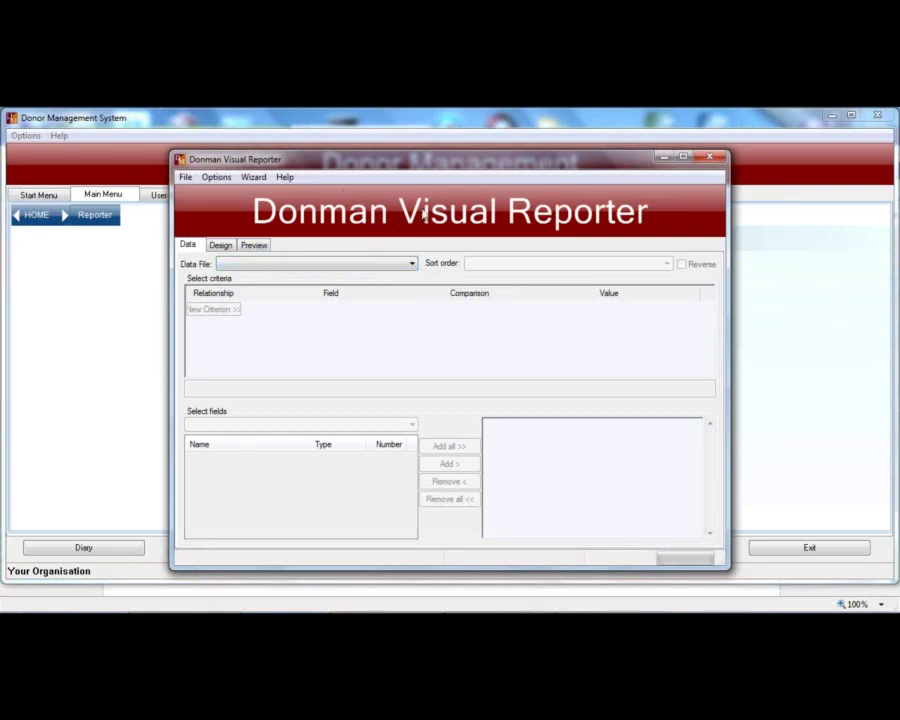
View the Visual Reporter settings, including the option to run the wizard at startup, and cancel without changes
click(216, 177)
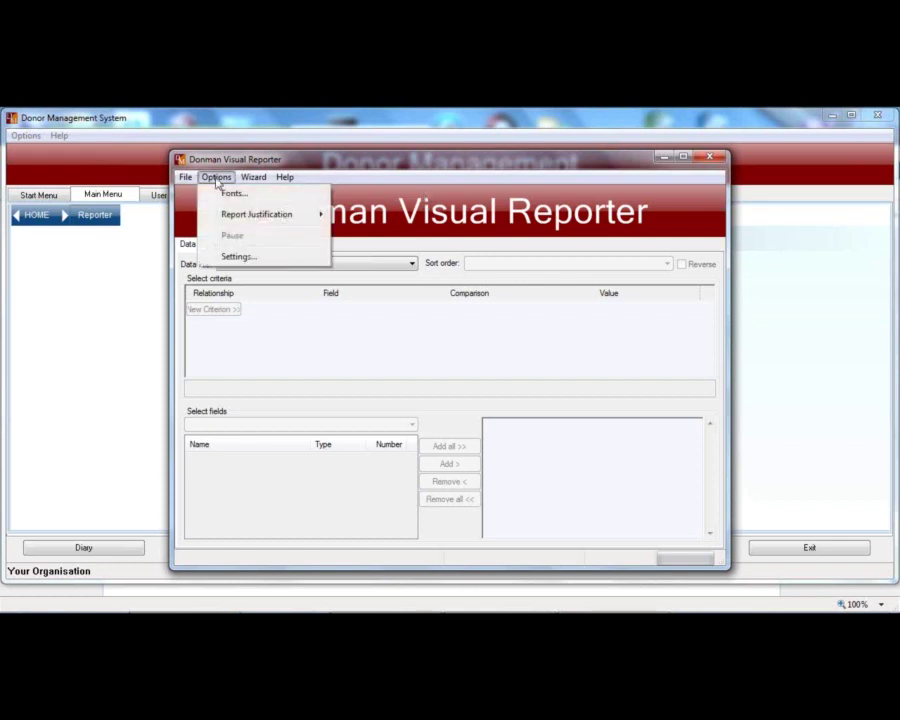
click(238, 257)
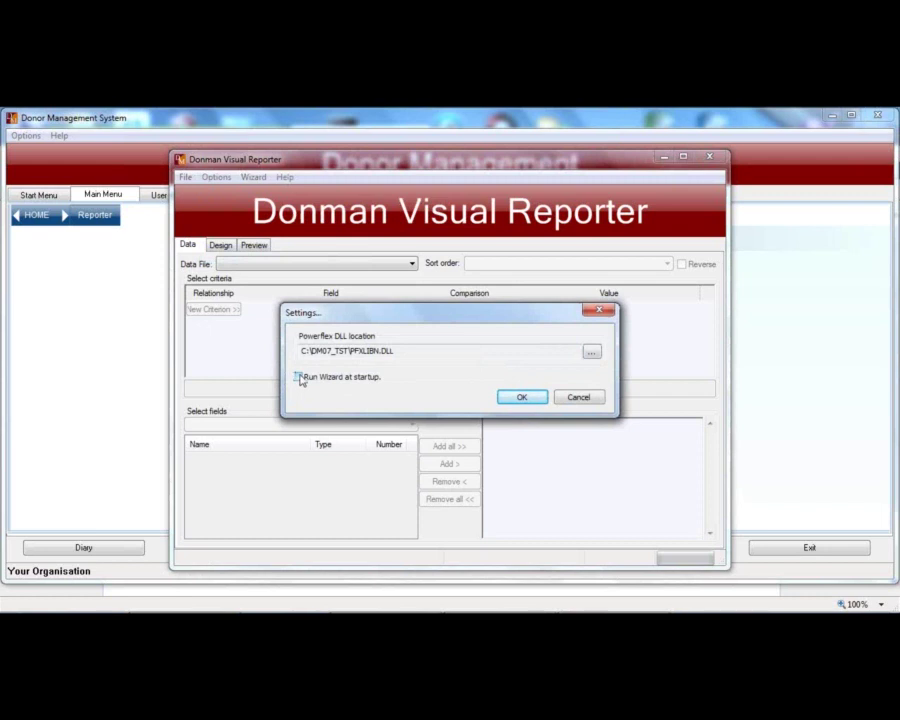
click(576, 398)
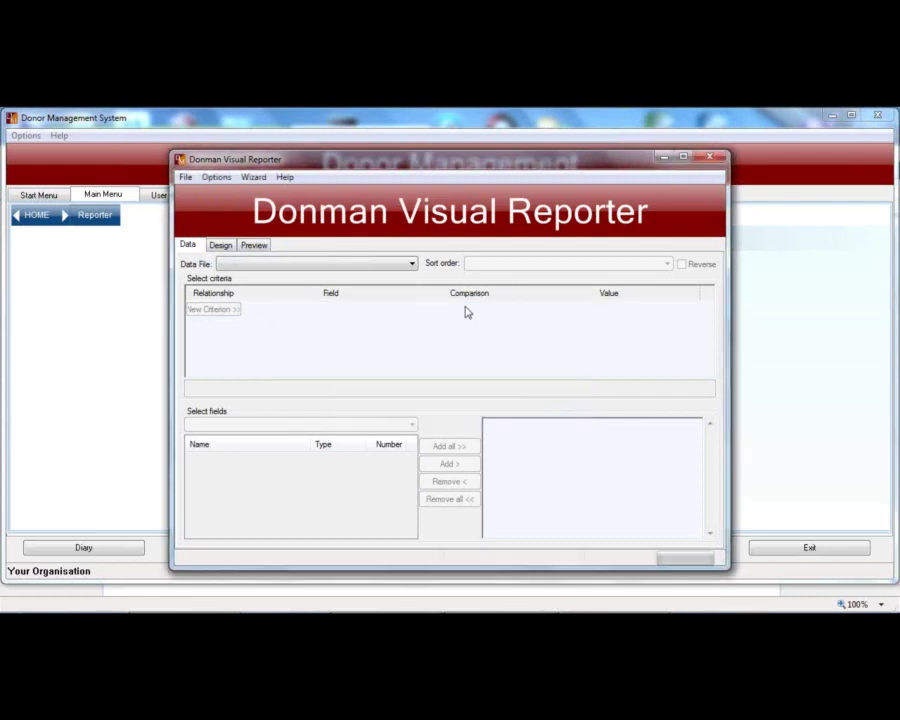
Choose BEQUEST as the data file for the new report
click(410, 263)
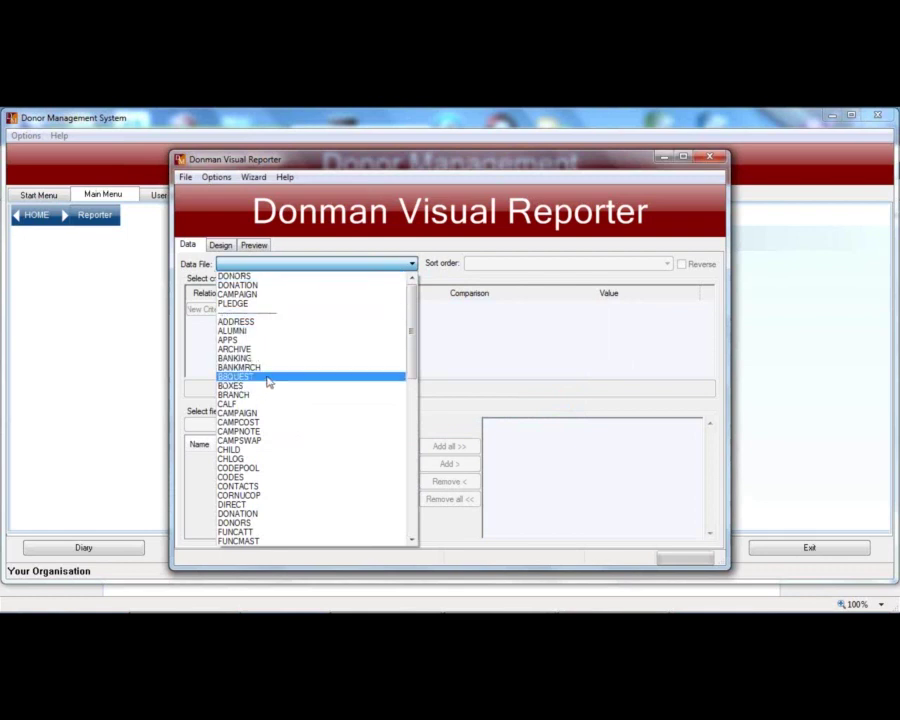
click(268, 378)
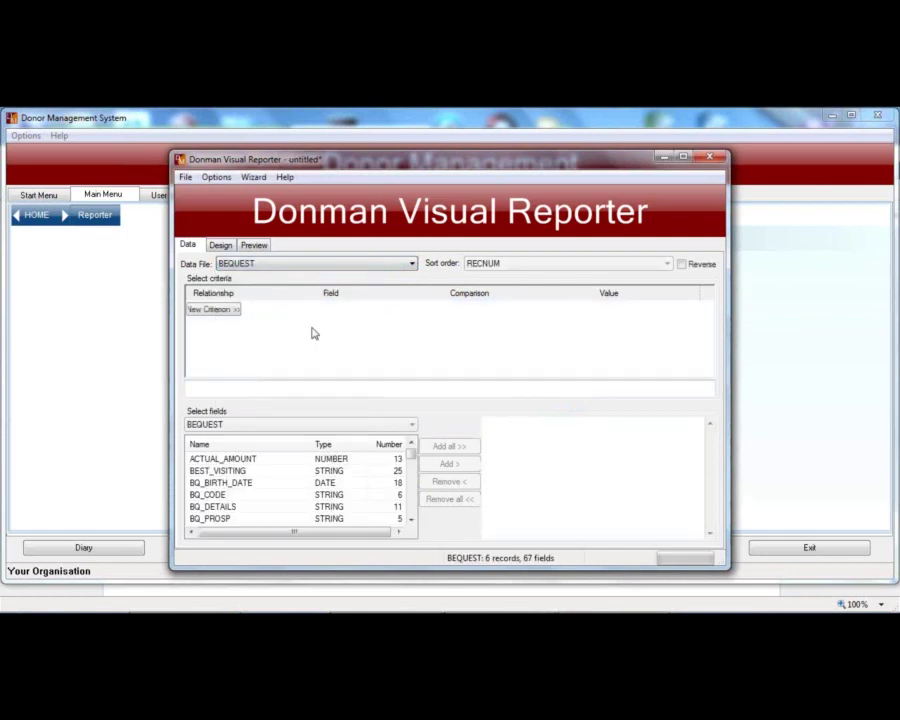
Sort the report by DONOR_NUMBER and add a selection criterion where BEQUEST.BQ_CODE equals CONFIRM
click(525, 265)
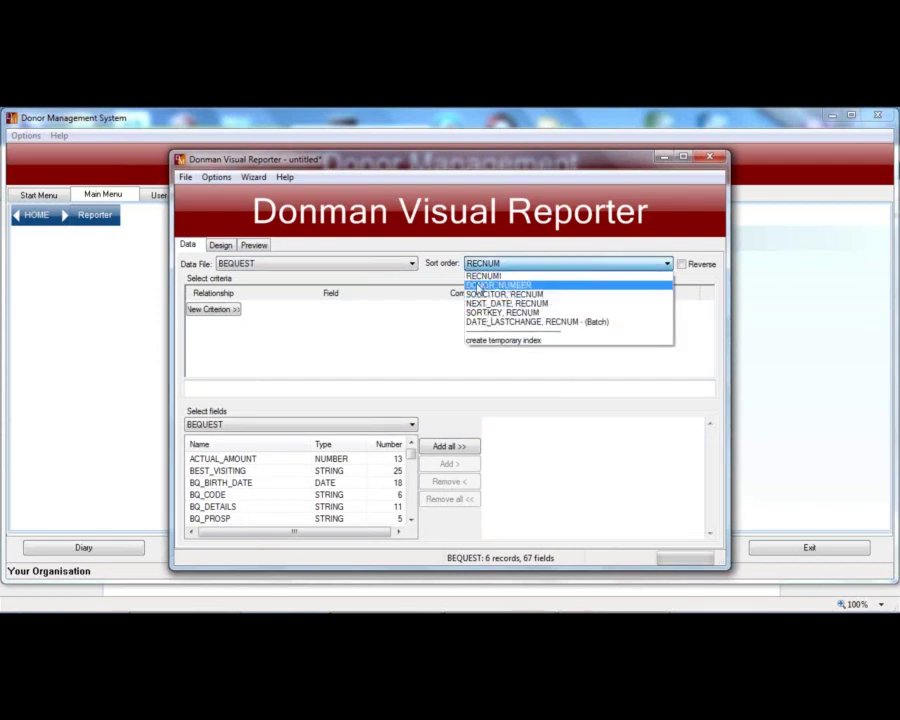
click(477, 286)
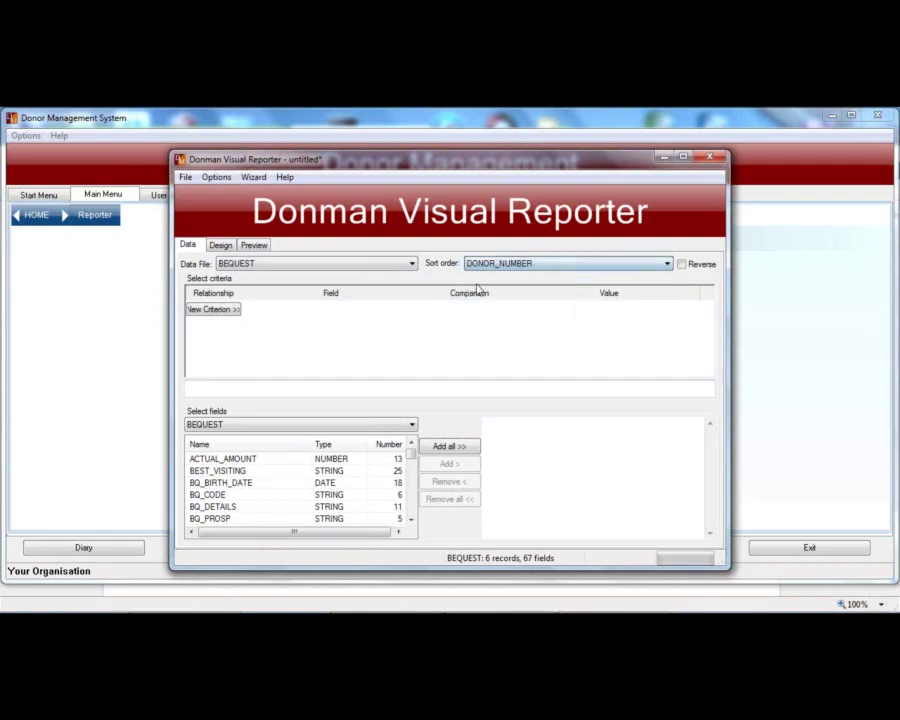
click(221, 310)
click(402, 312)
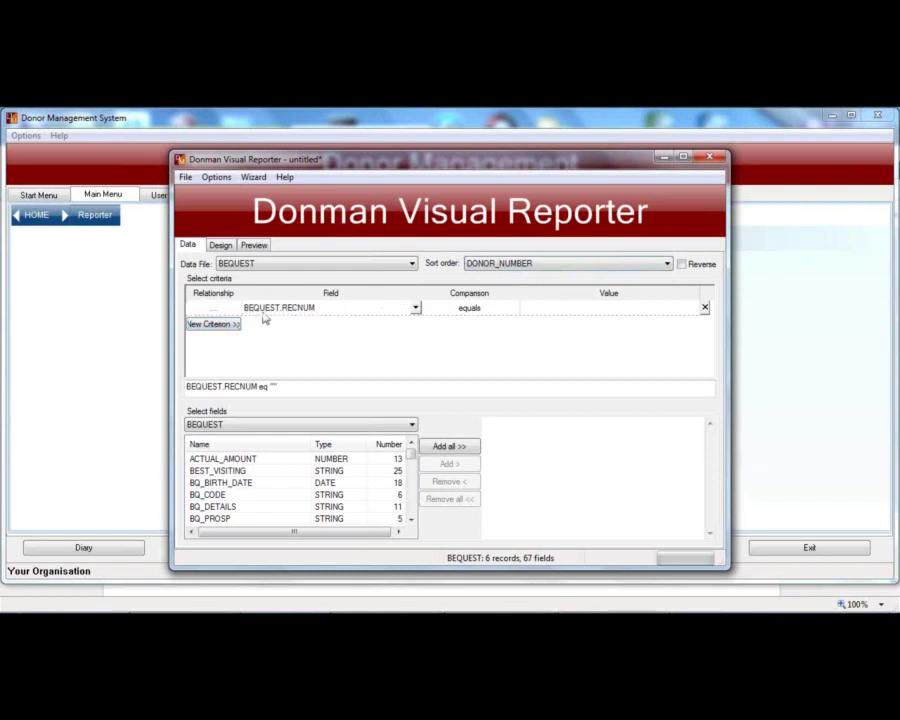
click(415, 308)
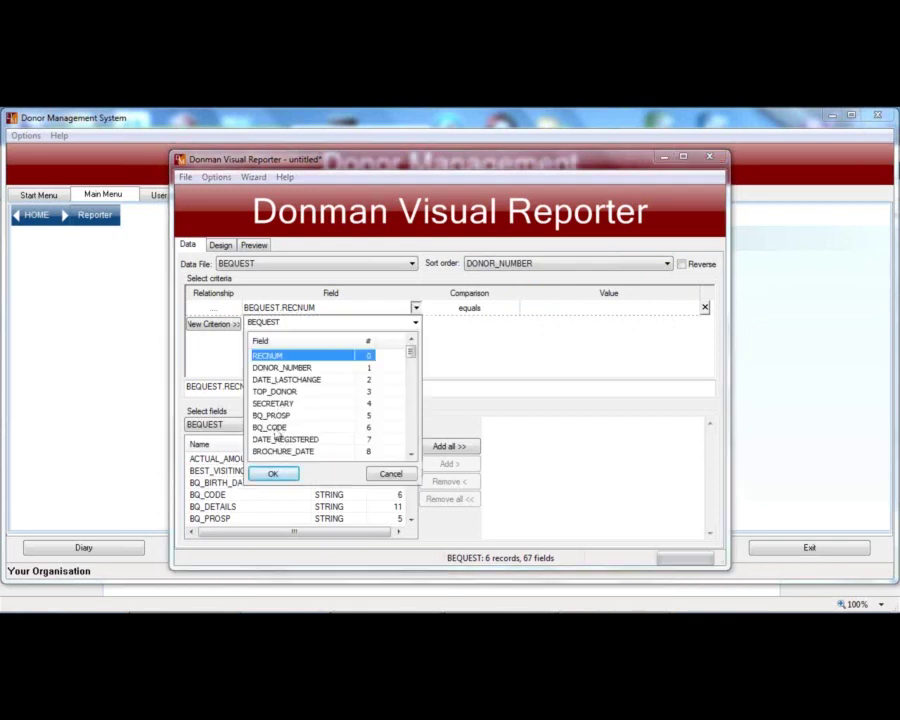
double_click(270, 427)
click(527, 309)
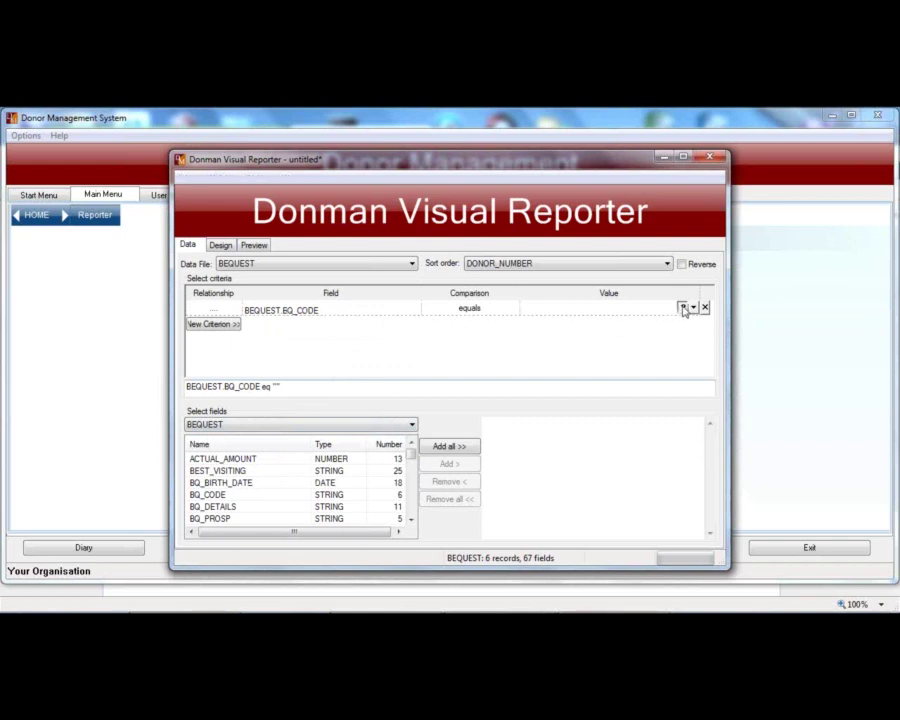
click(683, 308)
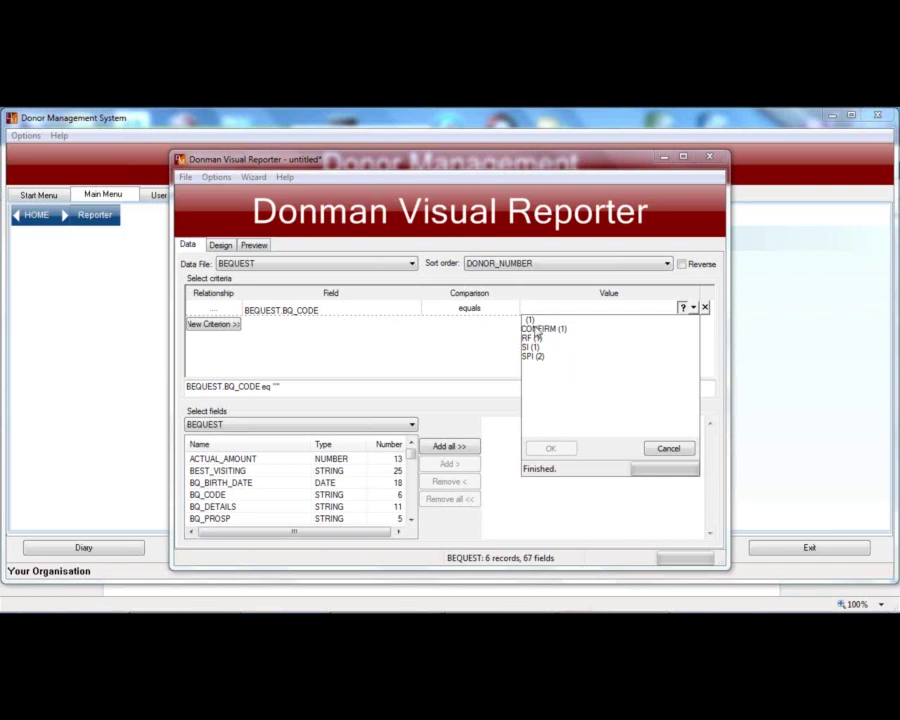
double_click(537, 329)
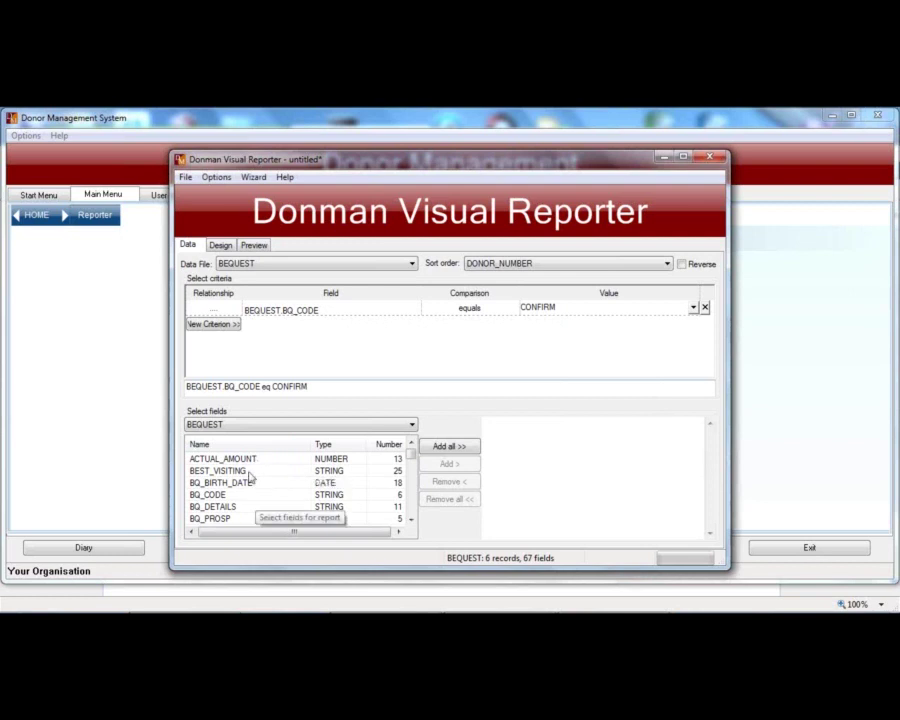
Switch the report field selection to the DONORS file and clear the value of the BQ_CODE criterion
click(411, 425)
click(238, 447)
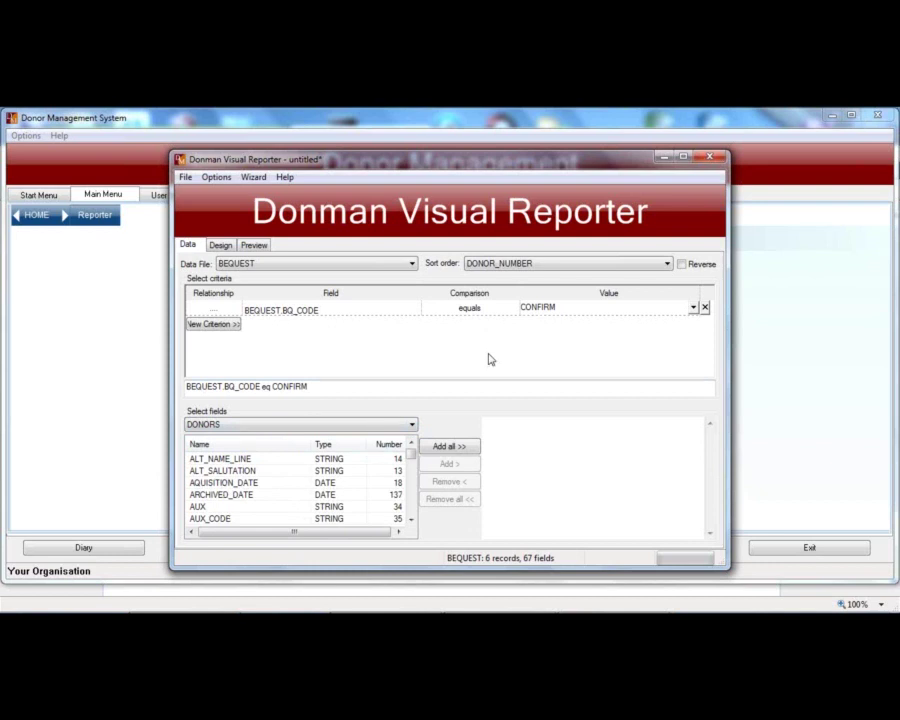
click(558, 307)
key(BackSpace)
key(BackSpace)
key(BackSpace)
key(BackSpace)
key(BackSpace)
key(BackSpace)
key(BackSpace)
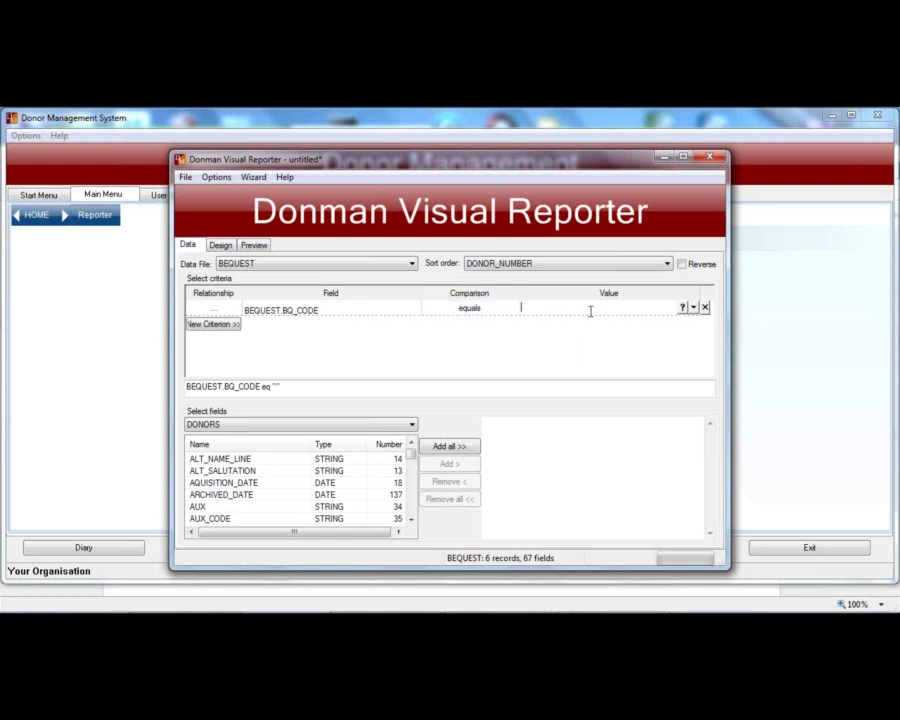
View the existing values available for the BQ_CODE criterion, and exit the Visual Reporter without saving the report
click(684, 308)
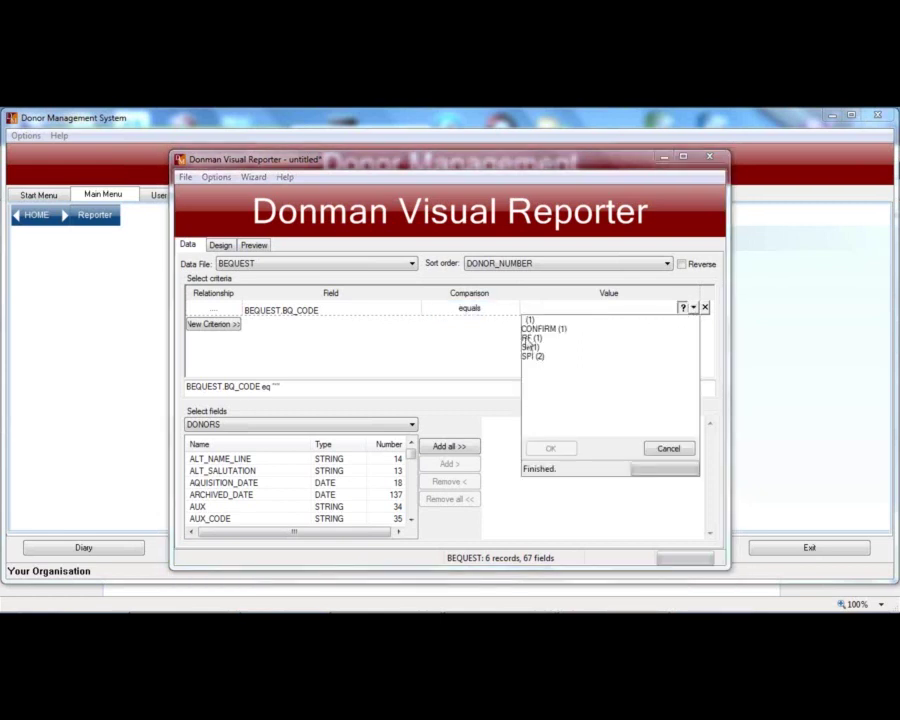
click(668, 448)
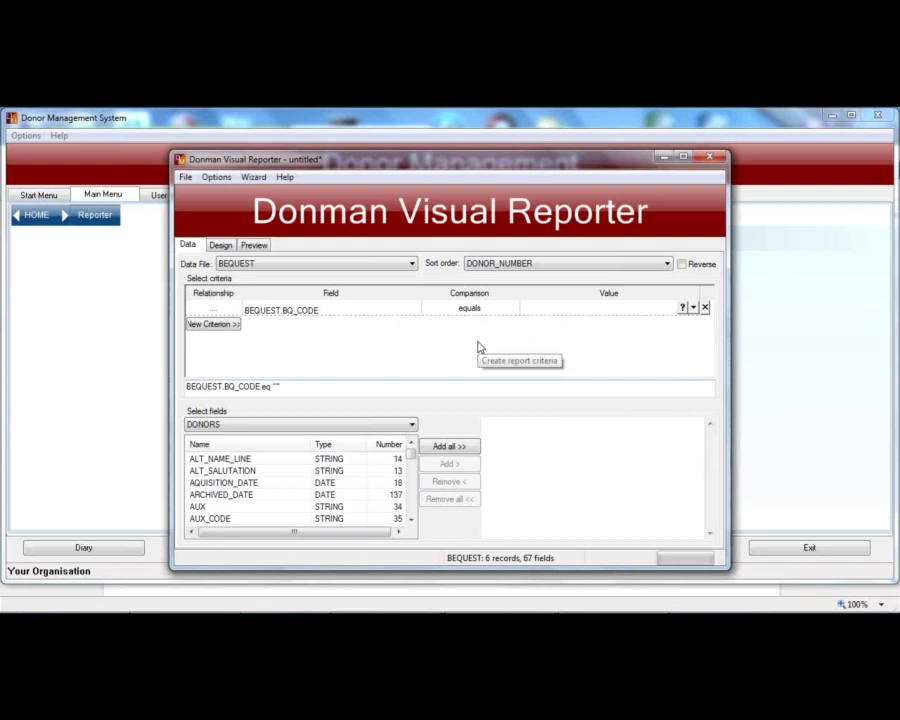
key(Escape)
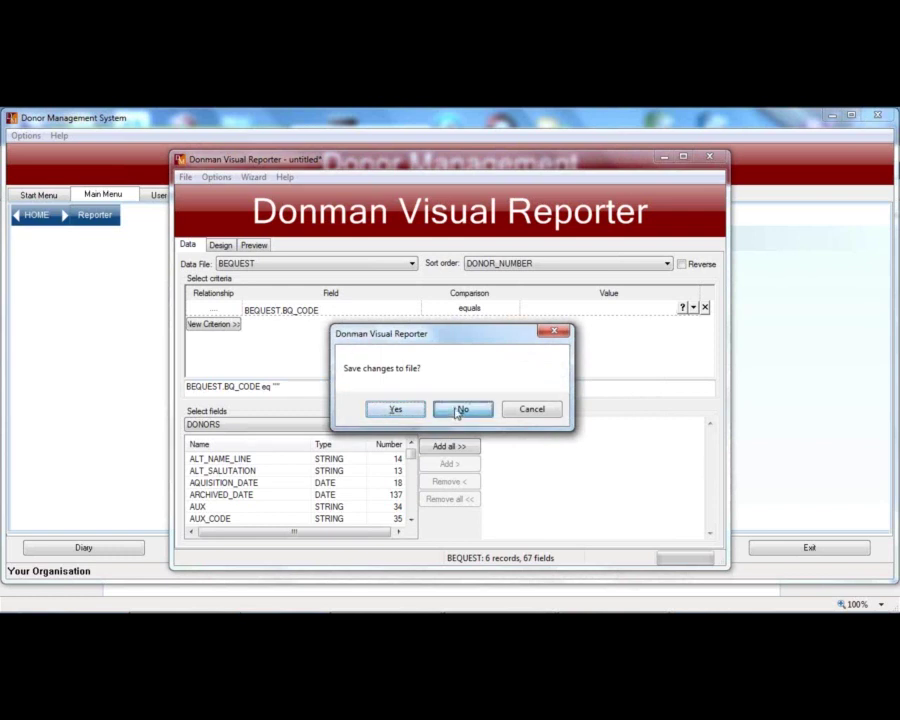
click(459, 411)
Open the Diary Report from the Housekeeping area
click(40, 194)
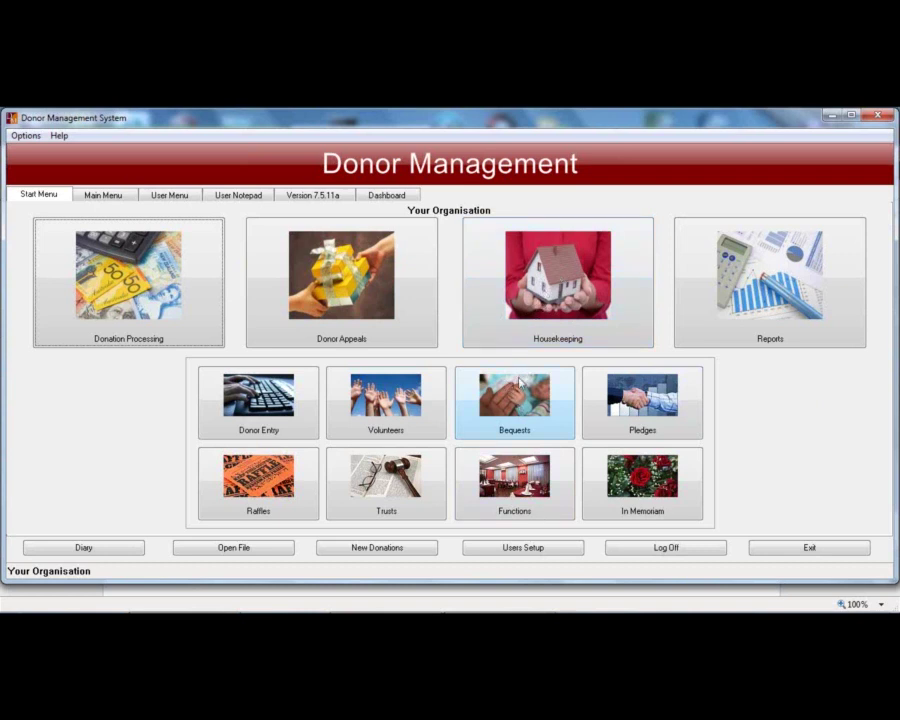
click(546, 285)
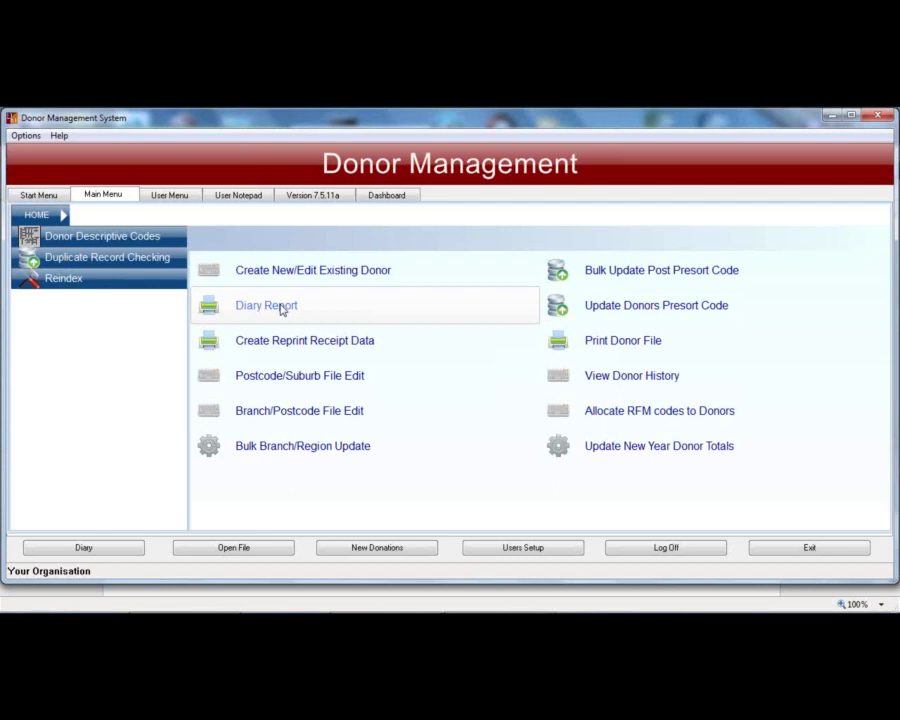
click(40, 195)
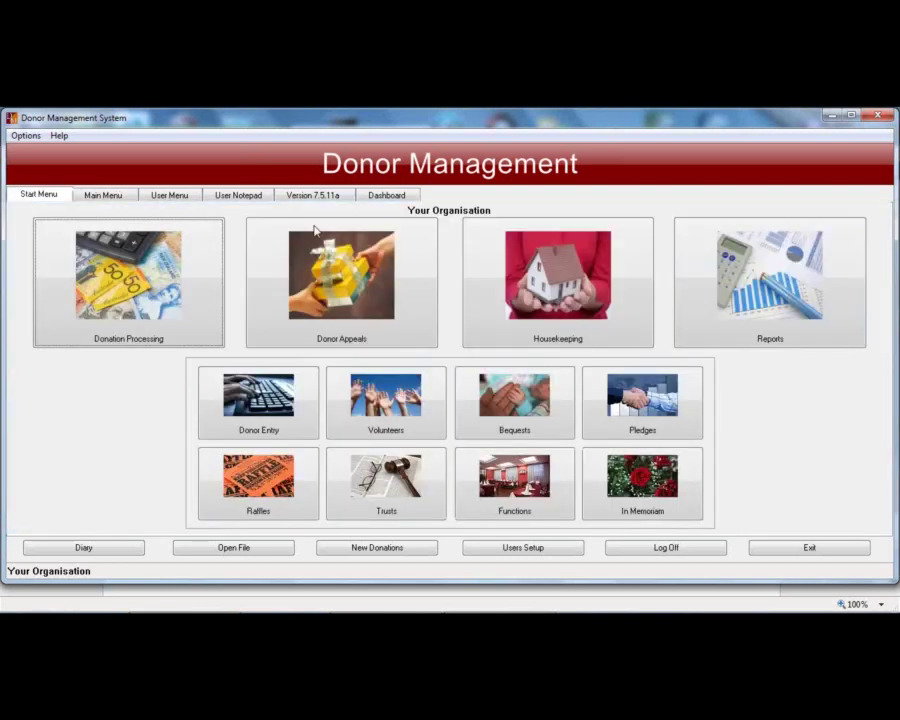
click(555, 285)
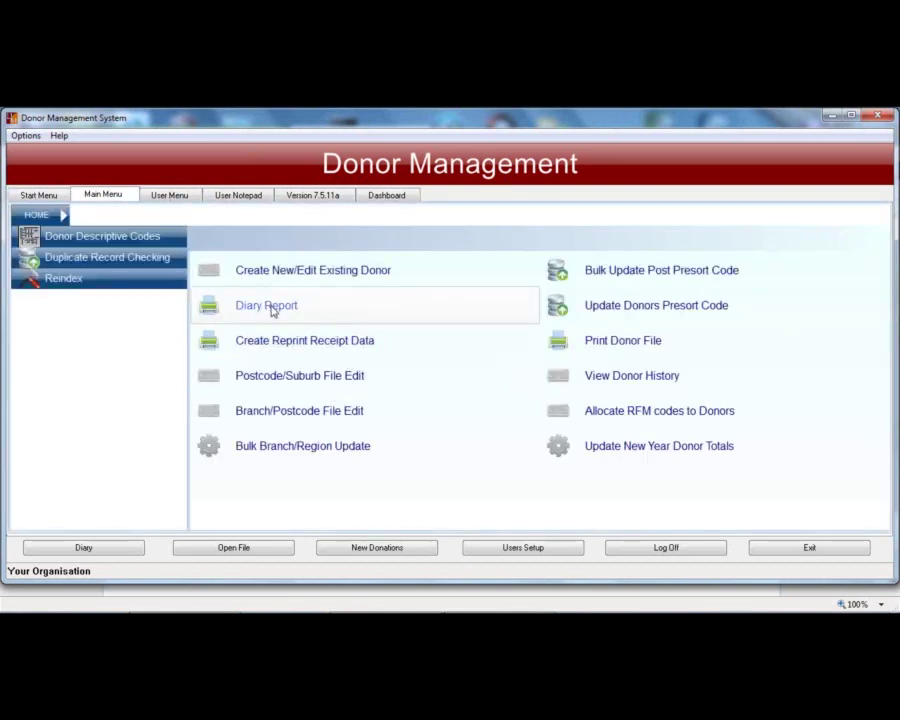
click(272, 309)
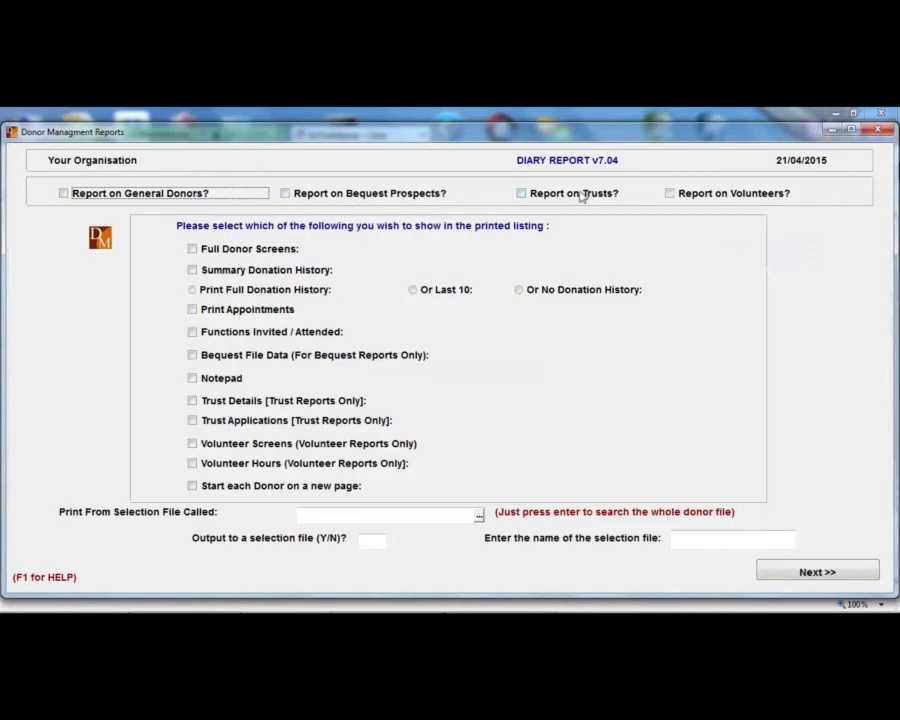
Choose to report on bequest prospects and bring up their extra selection settings
click(285, 194)
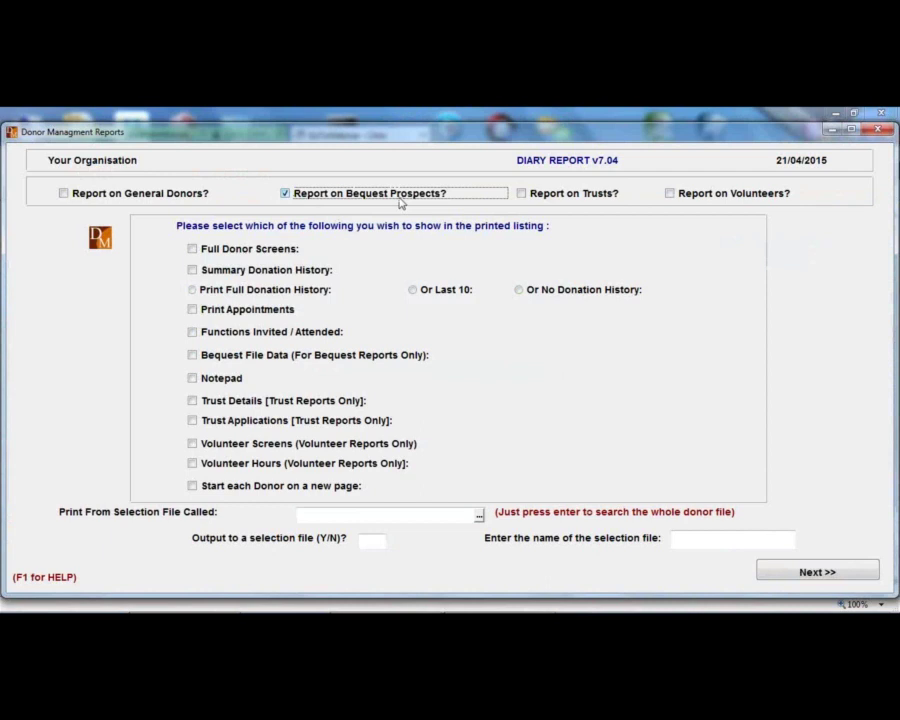
key(Tab)
key(Tab)
key(Tab)
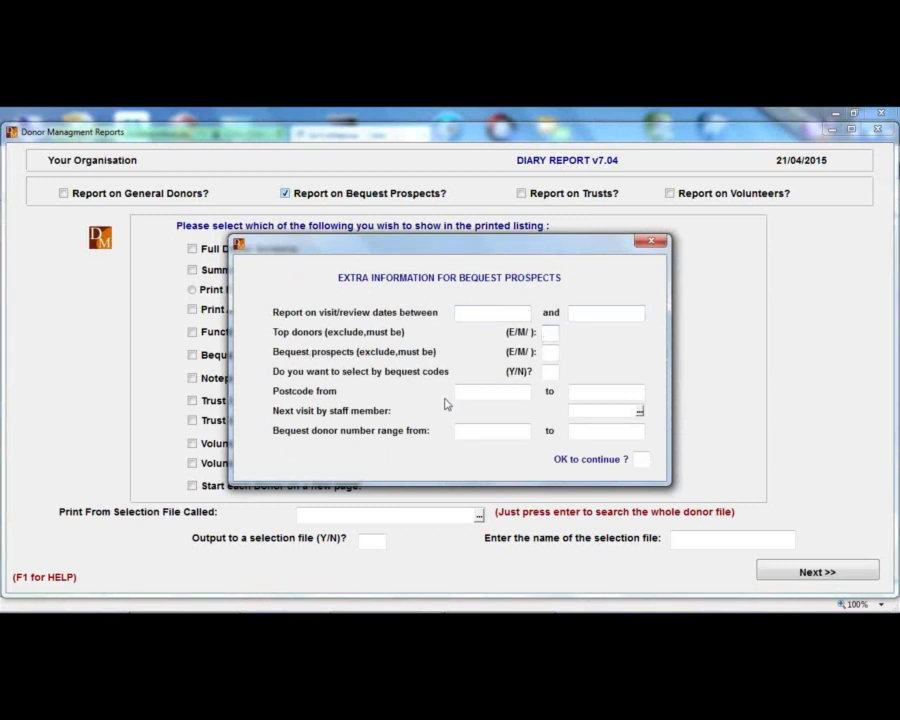
Restrict the bequest prospects by bequest code and enter CONFIRM as the only code
click(546, 372)
text(Y)
key(Return)
click(311, 354)
double_click(354, 398)
key(Return)
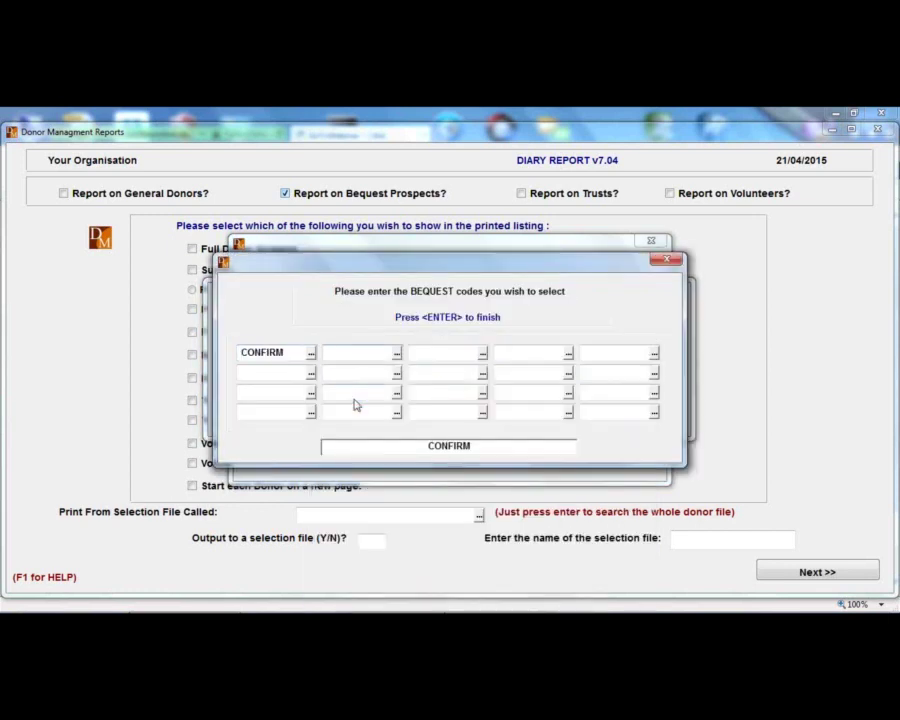
key(Return)
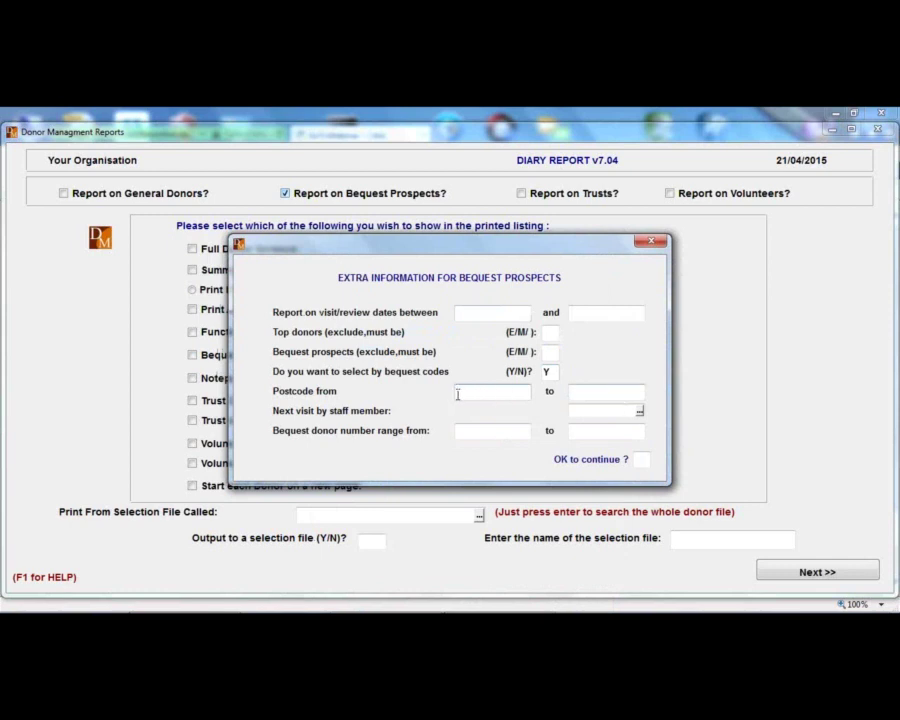
Leave the postcode, staff member and bequest donor number criteria blank, and accept the extra settings with Y
click(596, 391)
click(593, 410)
key(Return)
key(Return)
key(Return)
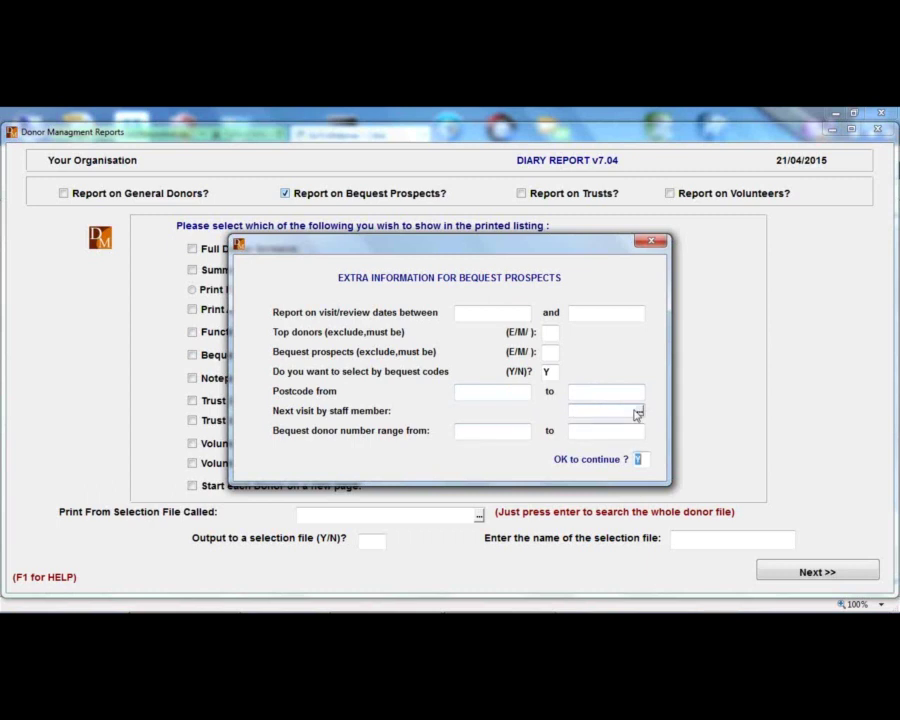
key(Return)
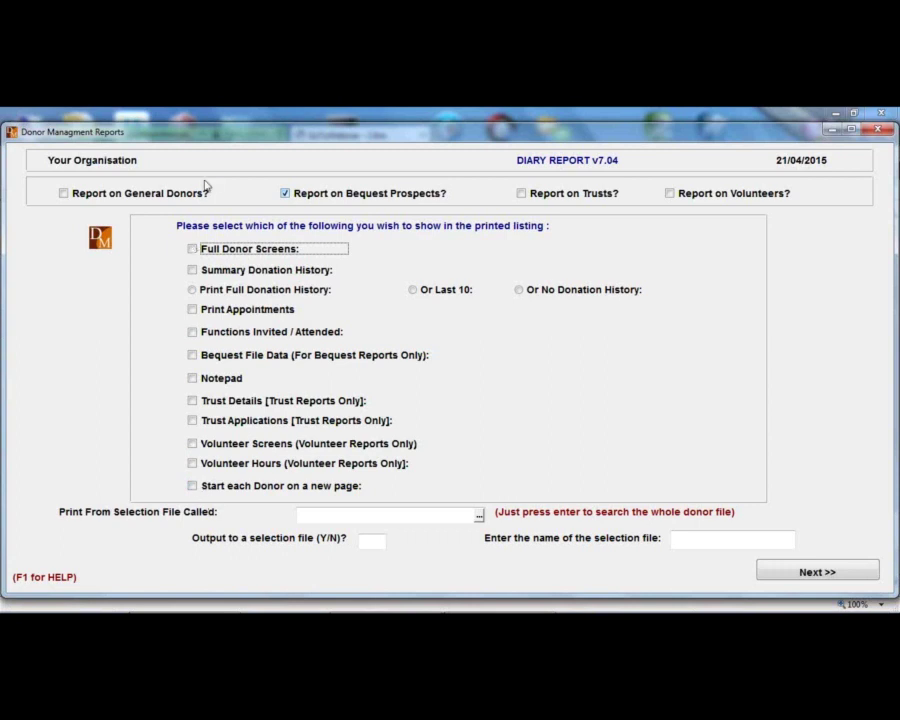
Include full donor screens, summary donation history, bequest file data and notepad, starting each donor on a new page
click(193, 248)
click(193, 269)
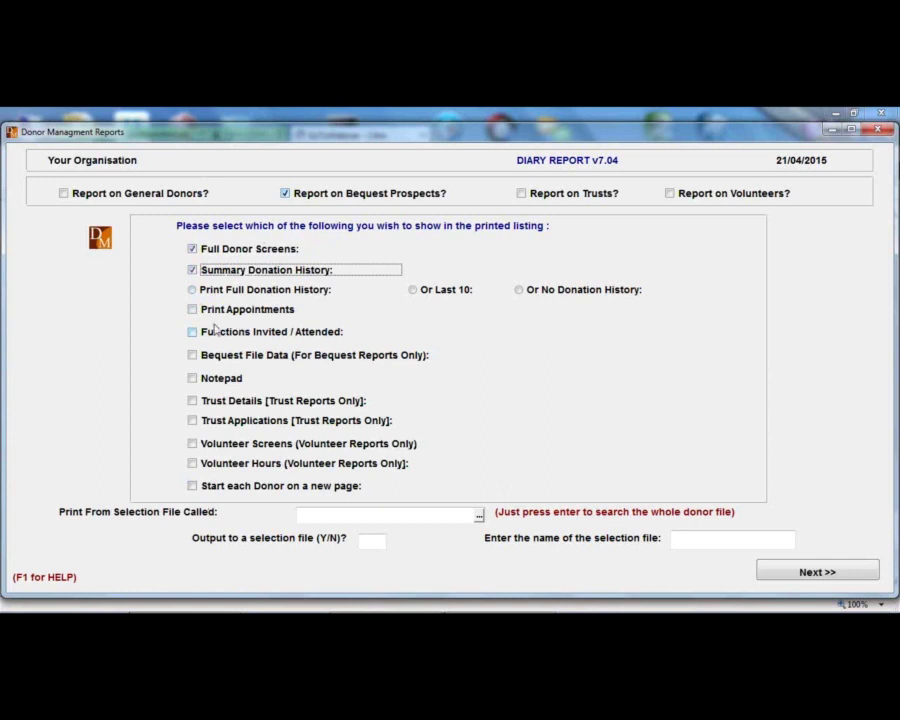
click(194, 356)
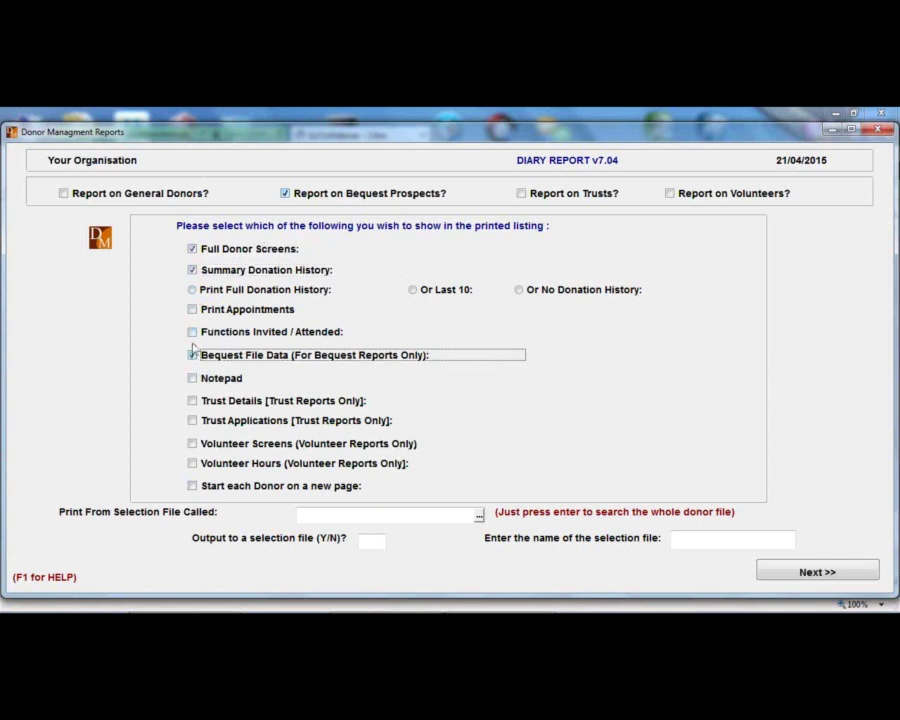
click(194, 379)
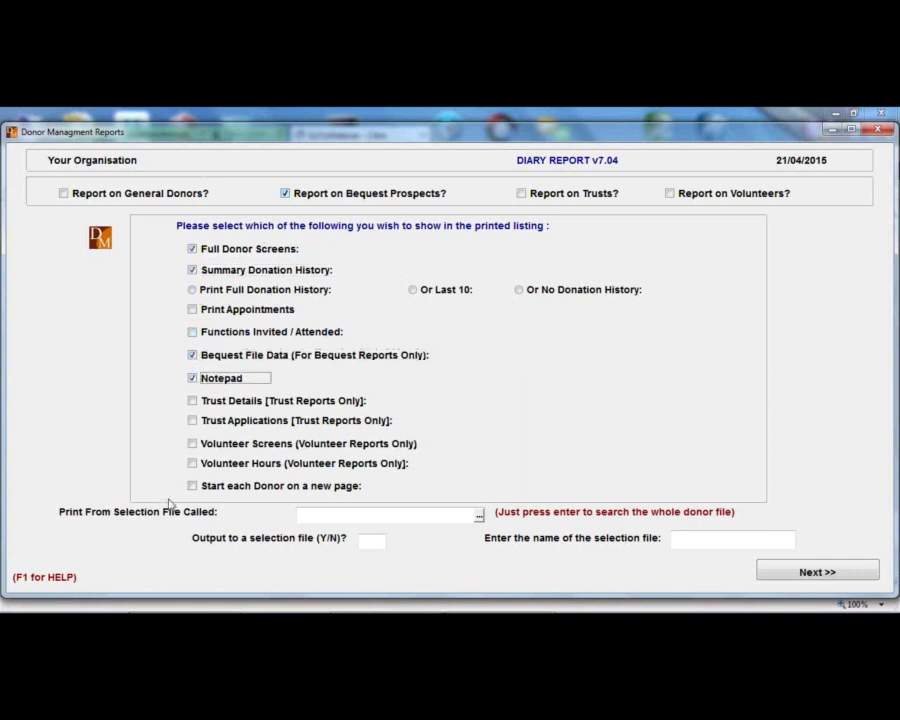
click(196, 486)
Search the whole donor file, set the output to a selection file to N, and produce the report as a print preview
key(Return)
text(N)
key(Return)
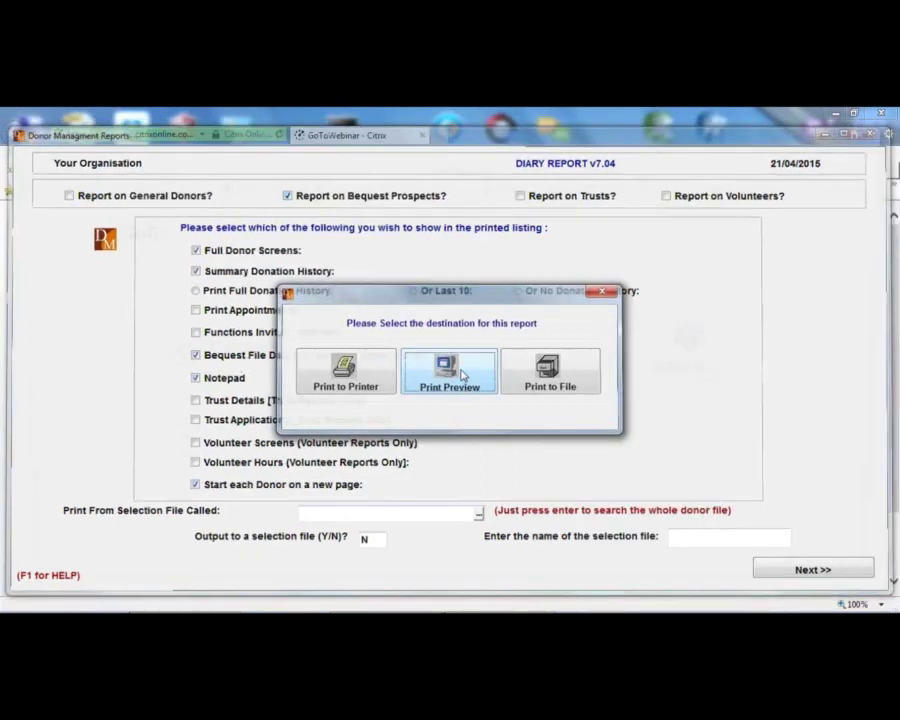
click(449, 371)
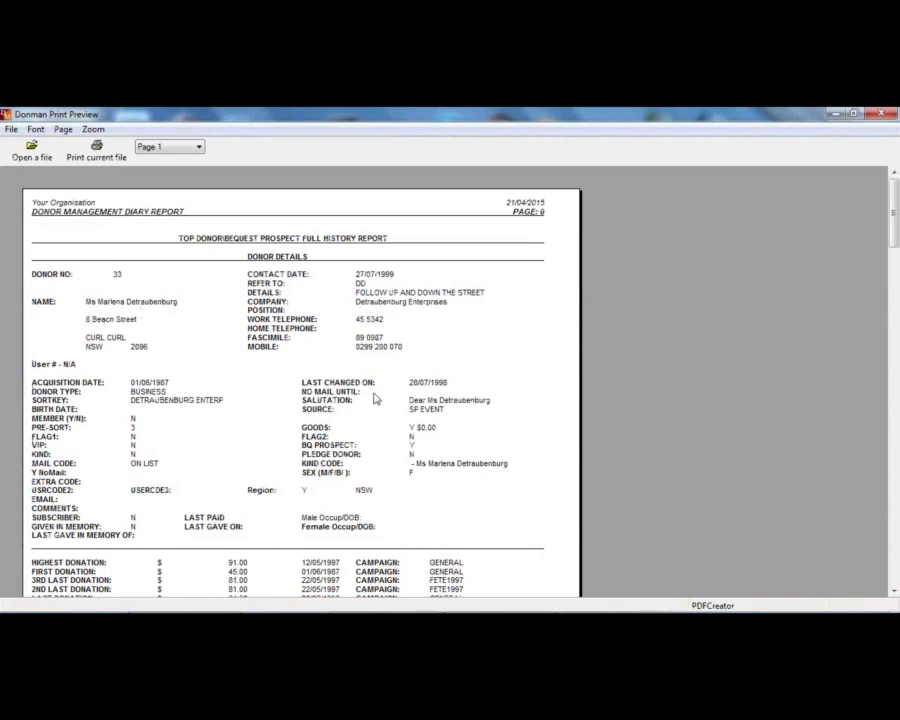
Examine the donor, donation and bequest details in the diary report preview, and return to the start menu
scroll(297, 430, down, 3)
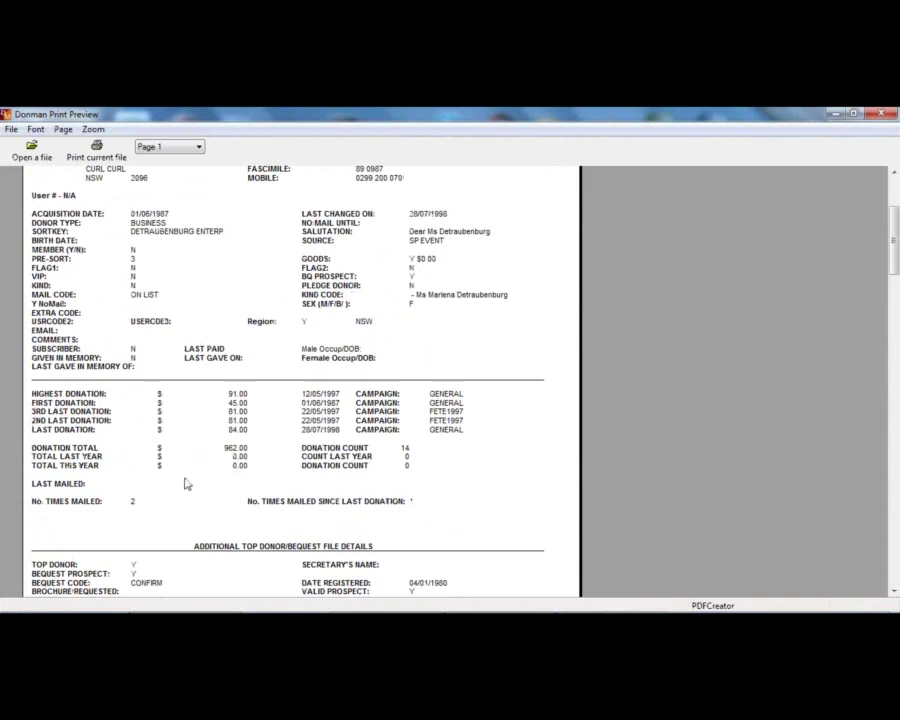
scroll(185, 484, down, 3)
scroll(196, 443, down, 3)
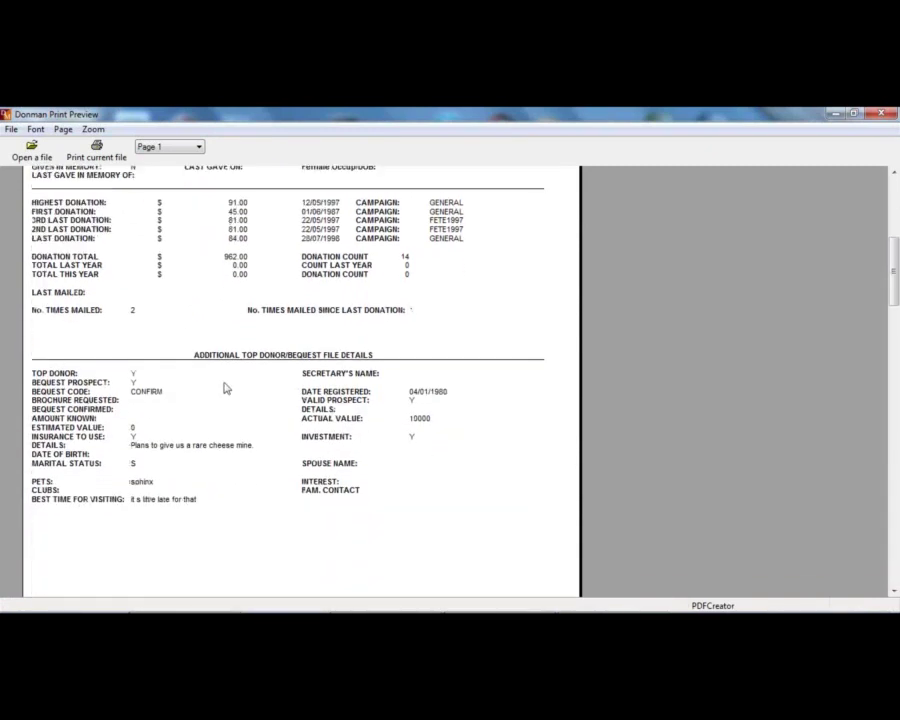
scroll(226, 388, down, 1)
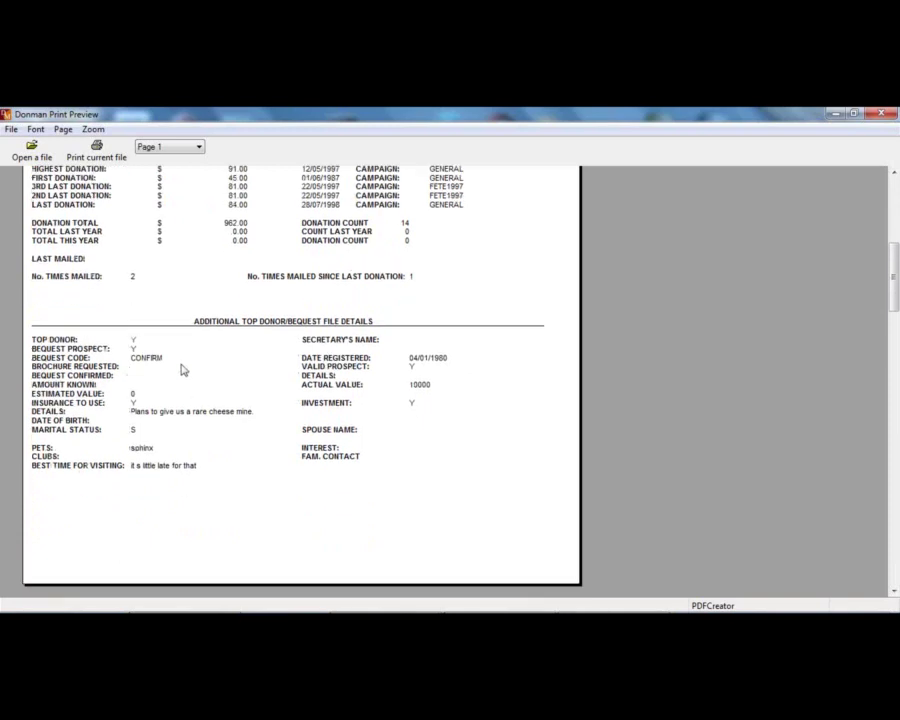
scroll(245, 450, down, 3)
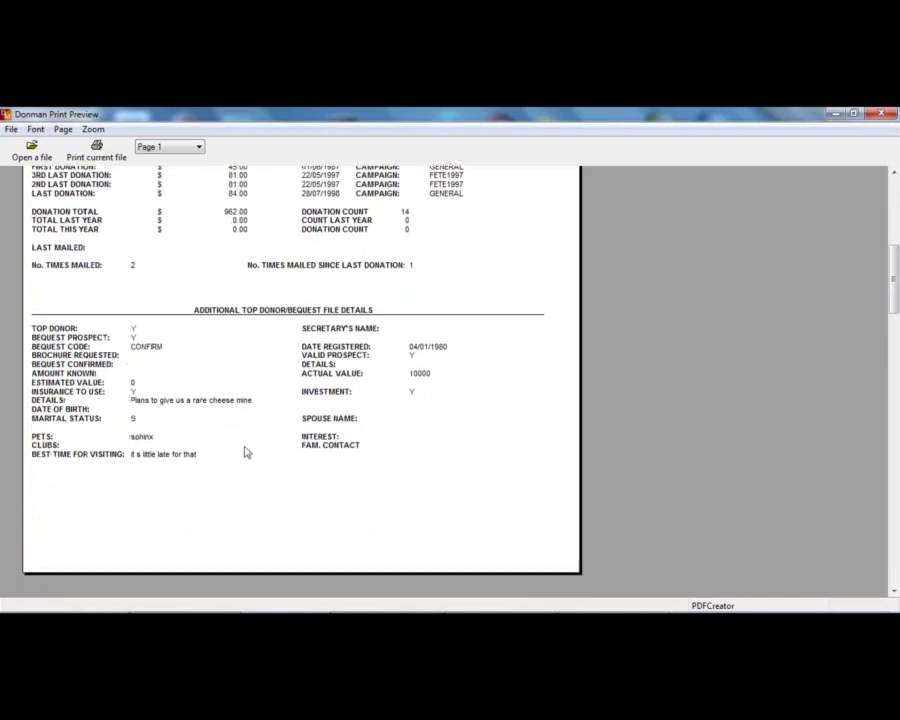
scroll(247, 447, down, 9)
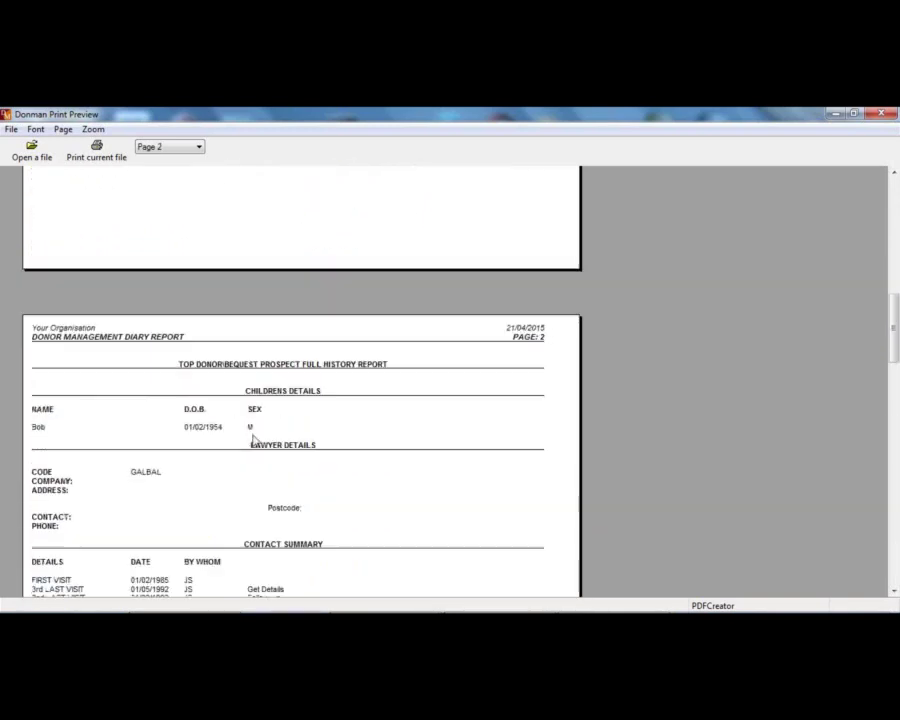
scroll(255, 440, up, 6)
scroll(255, 440, up, 3)
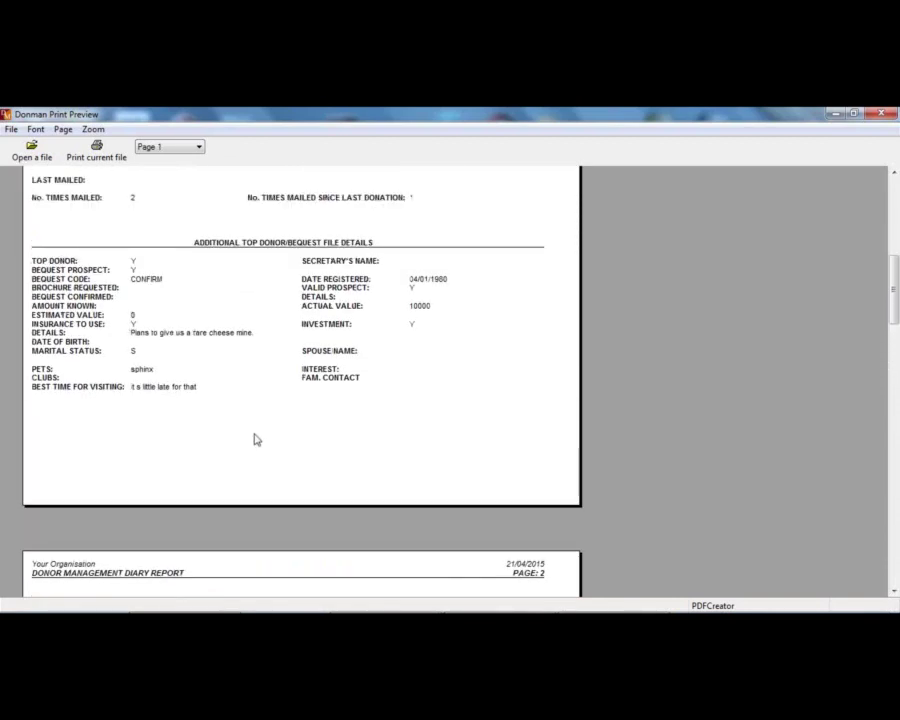
scroll(255, 440, up, 1)
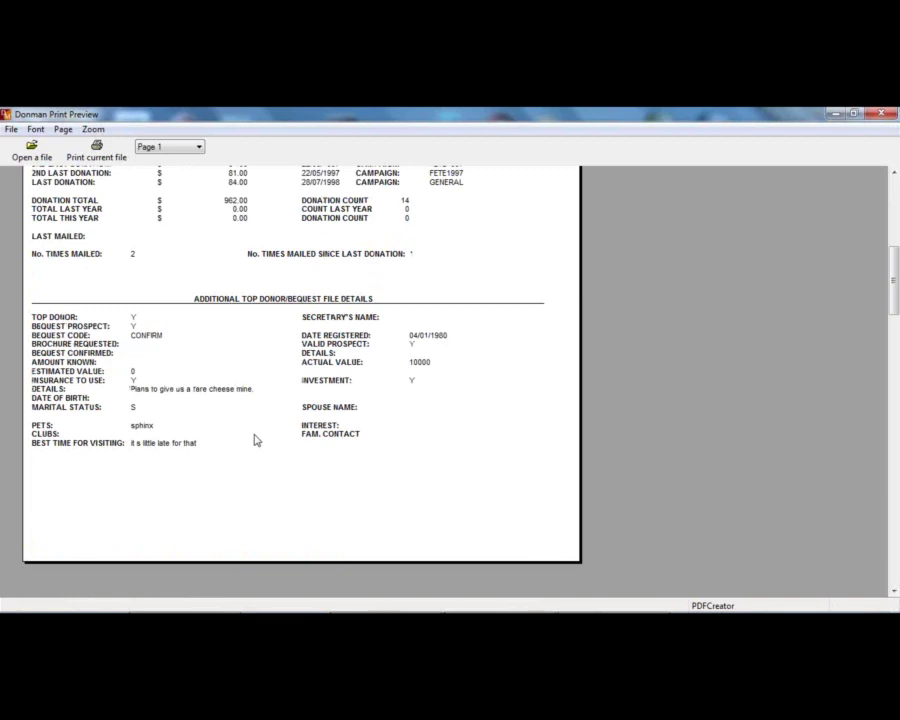
key(Escape)
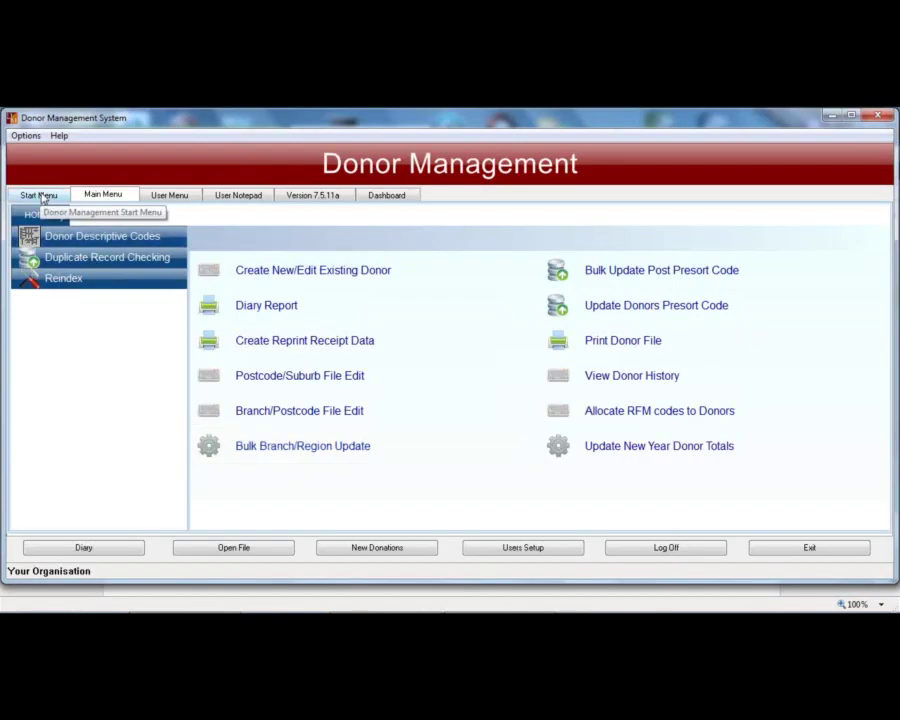
click(40, 196)
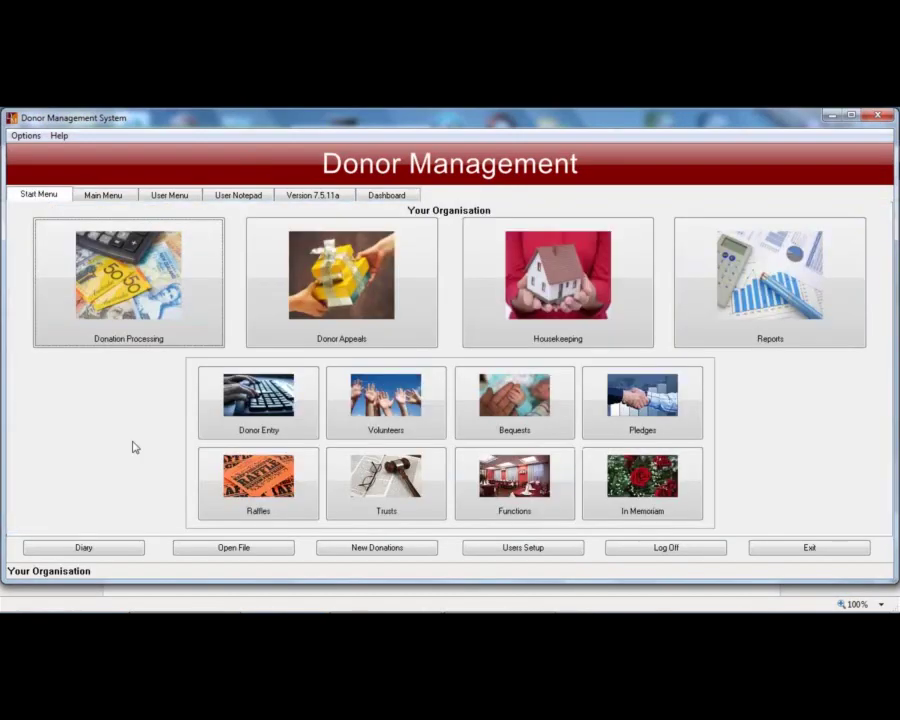